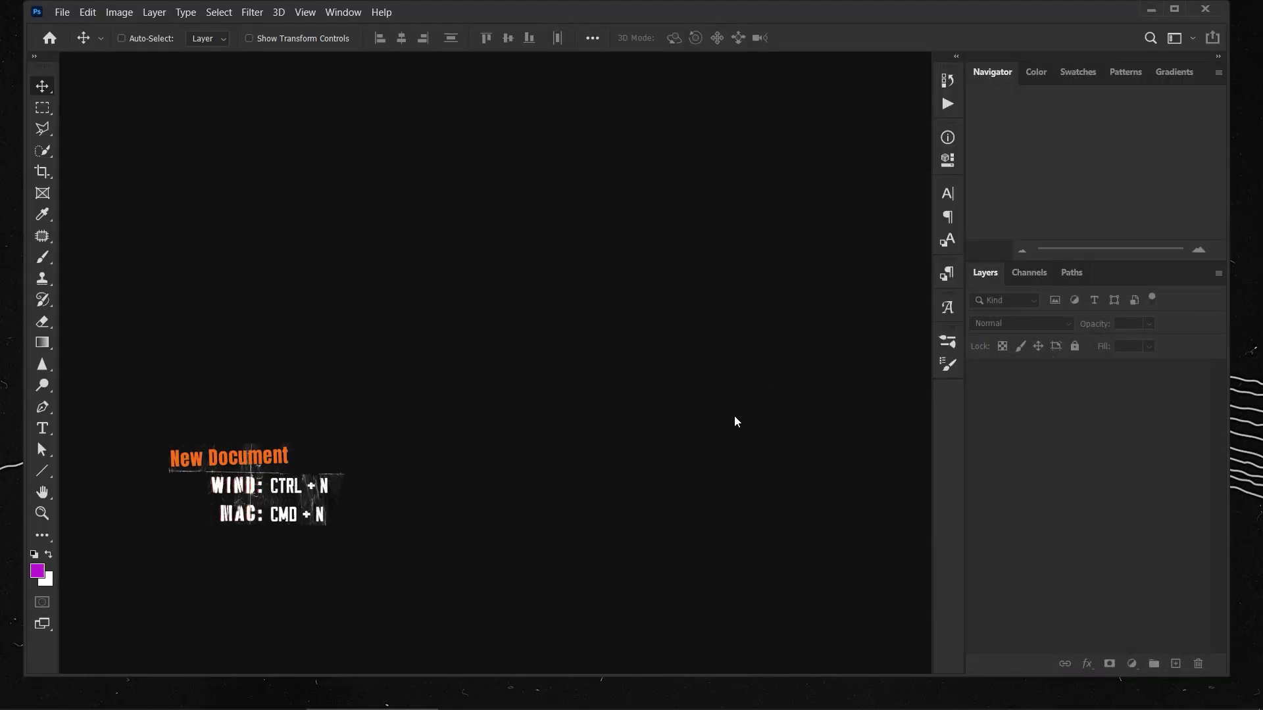
Create a new 2000 × 2000 pixel RGB document at 300 pixels/inch with a white background
key(ctrl+n)
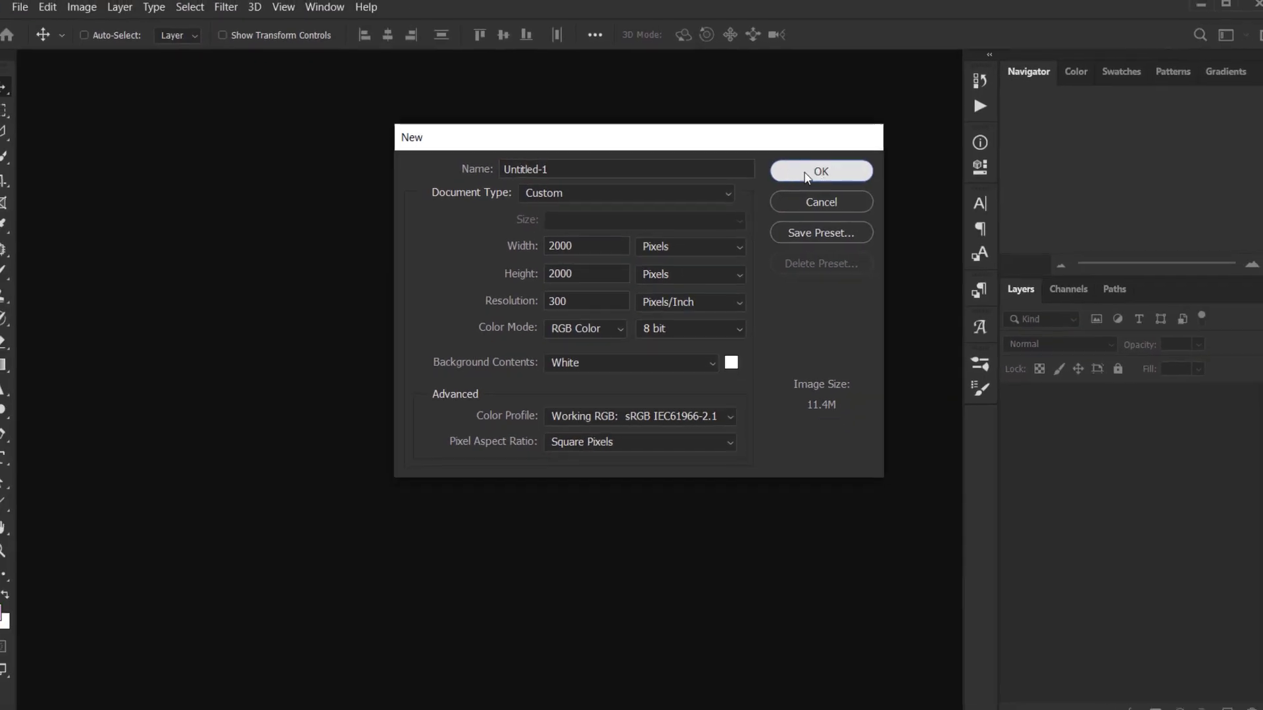
click(883, 156)
key(ctrl+plus)
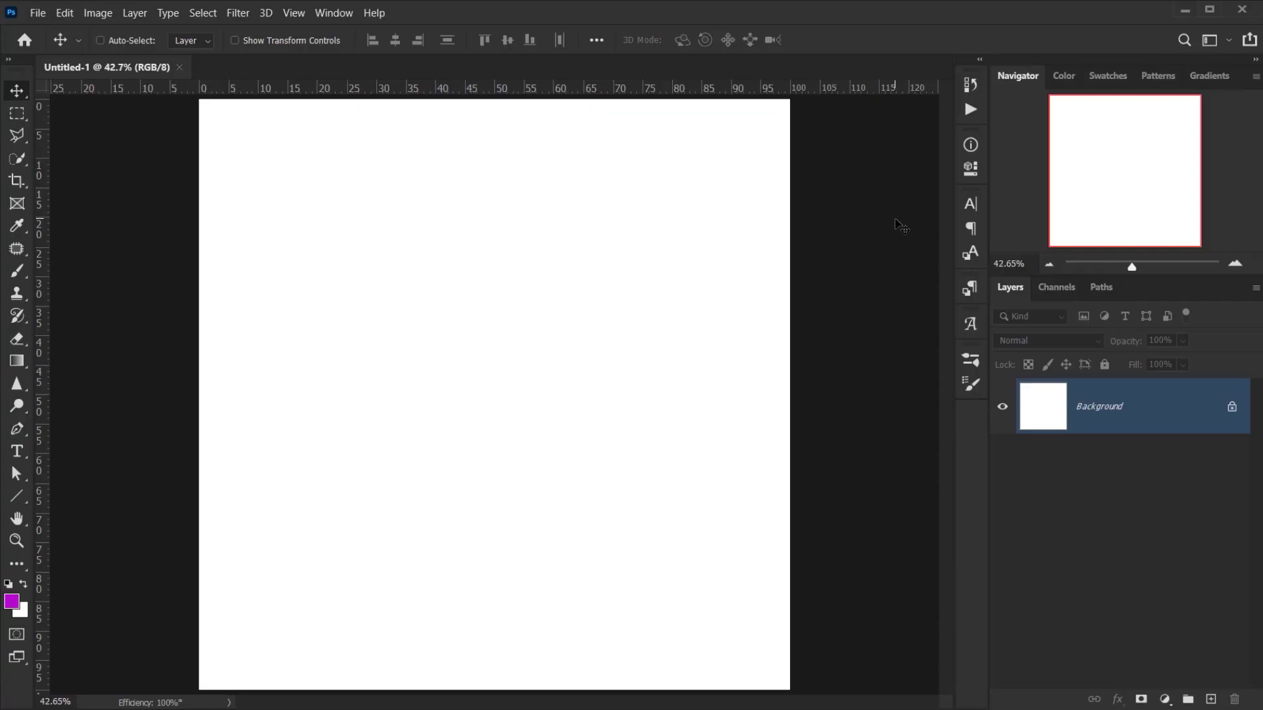
Add a muted dark purple Solid Color fill layer and delete the white Background layer
click(1165, 700)
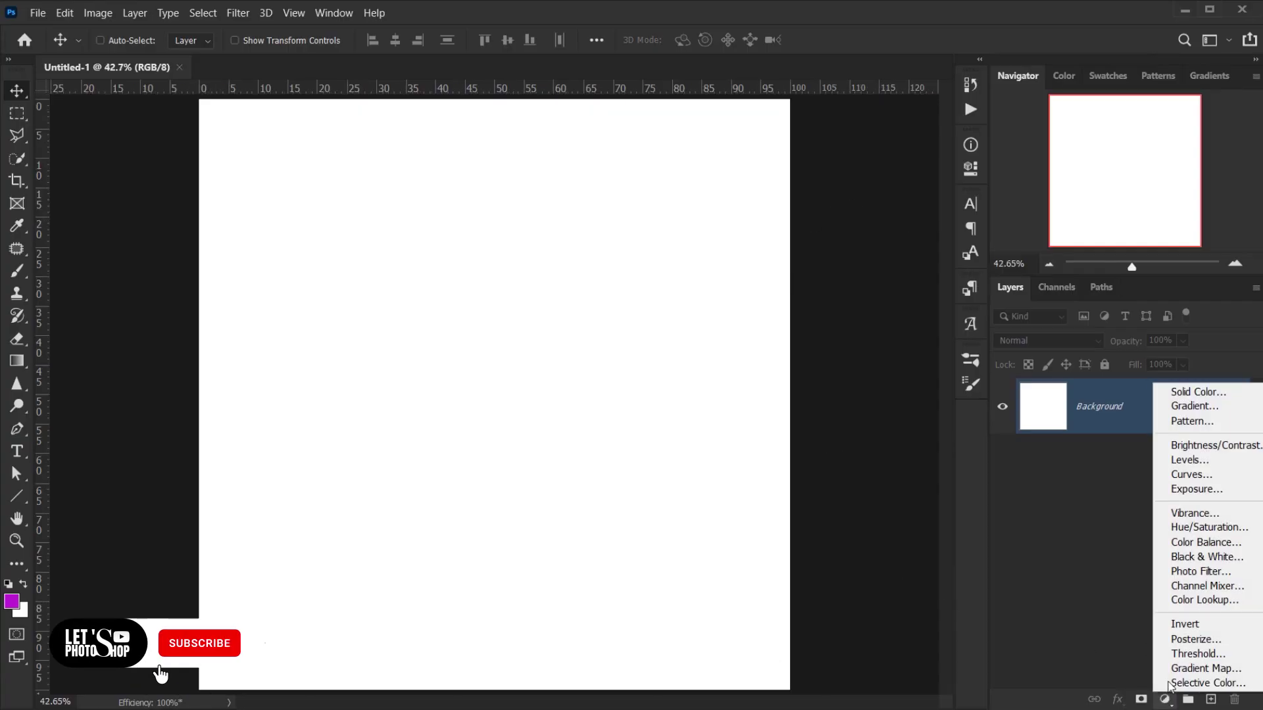
click(1230, 394)
text(762a81)
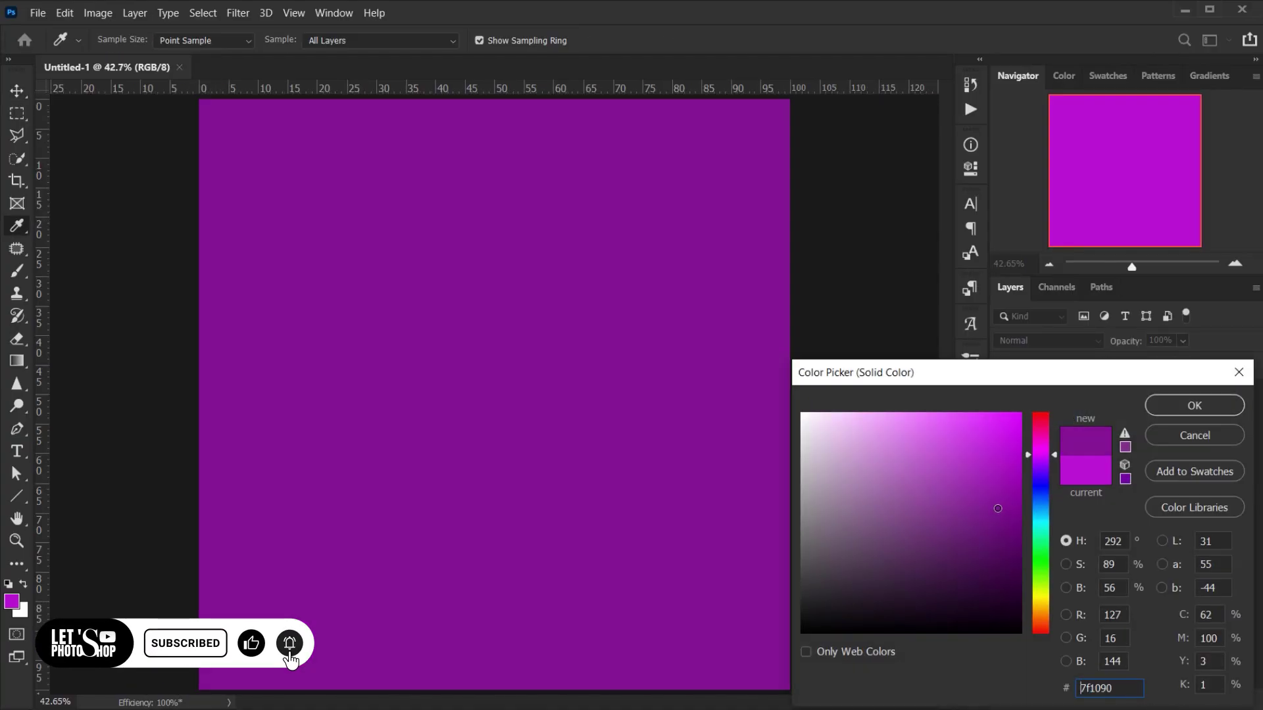
click(930, 541)
click(1191, 405)
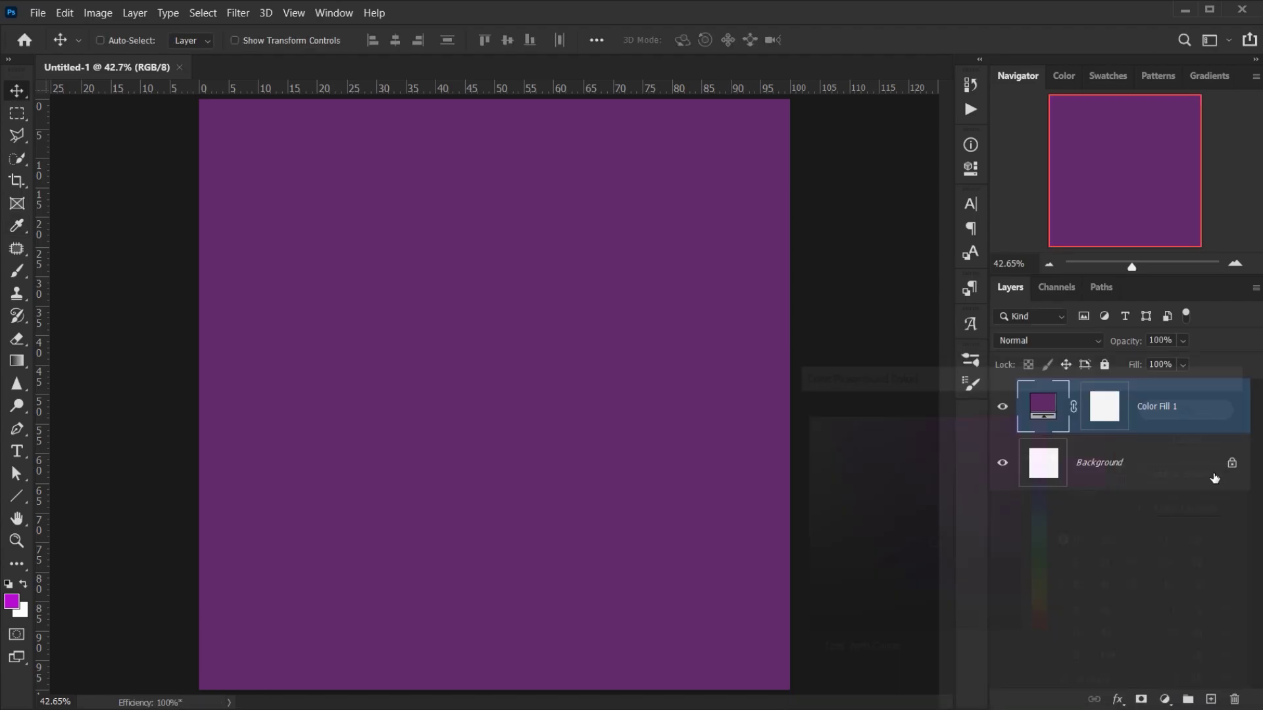
drag(1227, 558, 1235, 699)
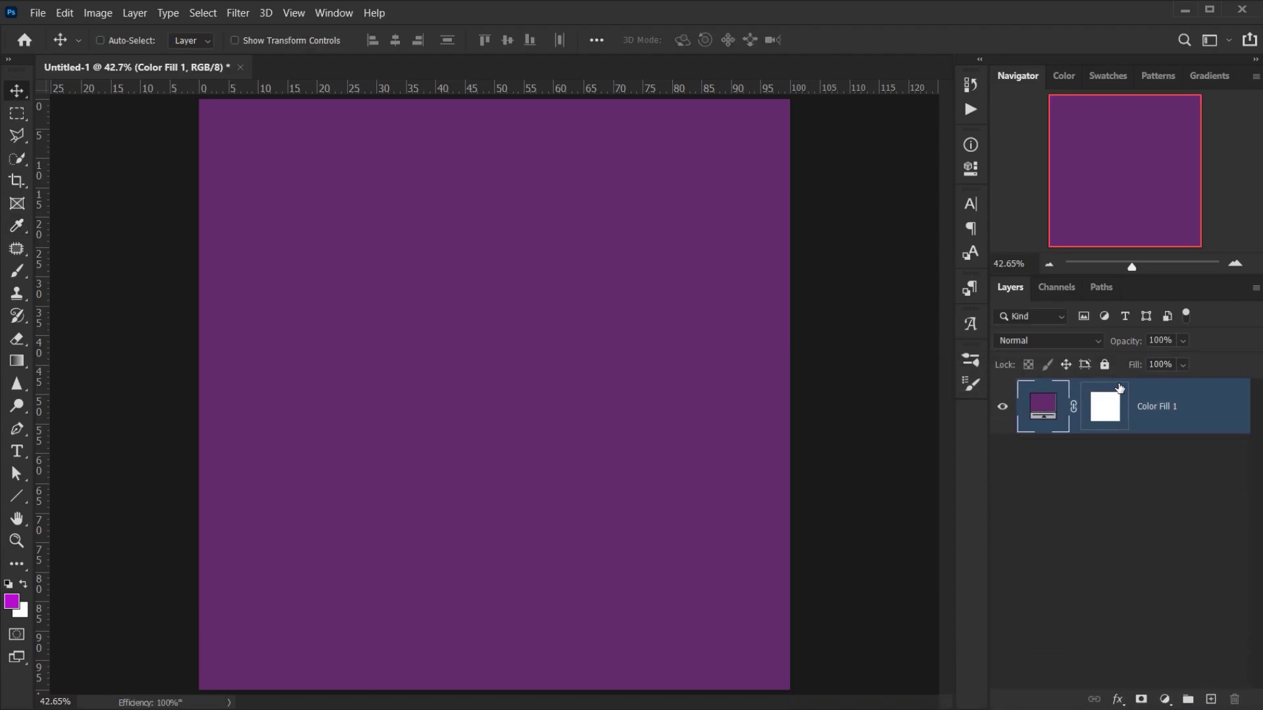
Place AdobeStock_194237922.jpeg above the colour fill, scaled to about 54.6% and positioned at about X 672, Y 1093 px so the woman is centred
key(alt+Tab)
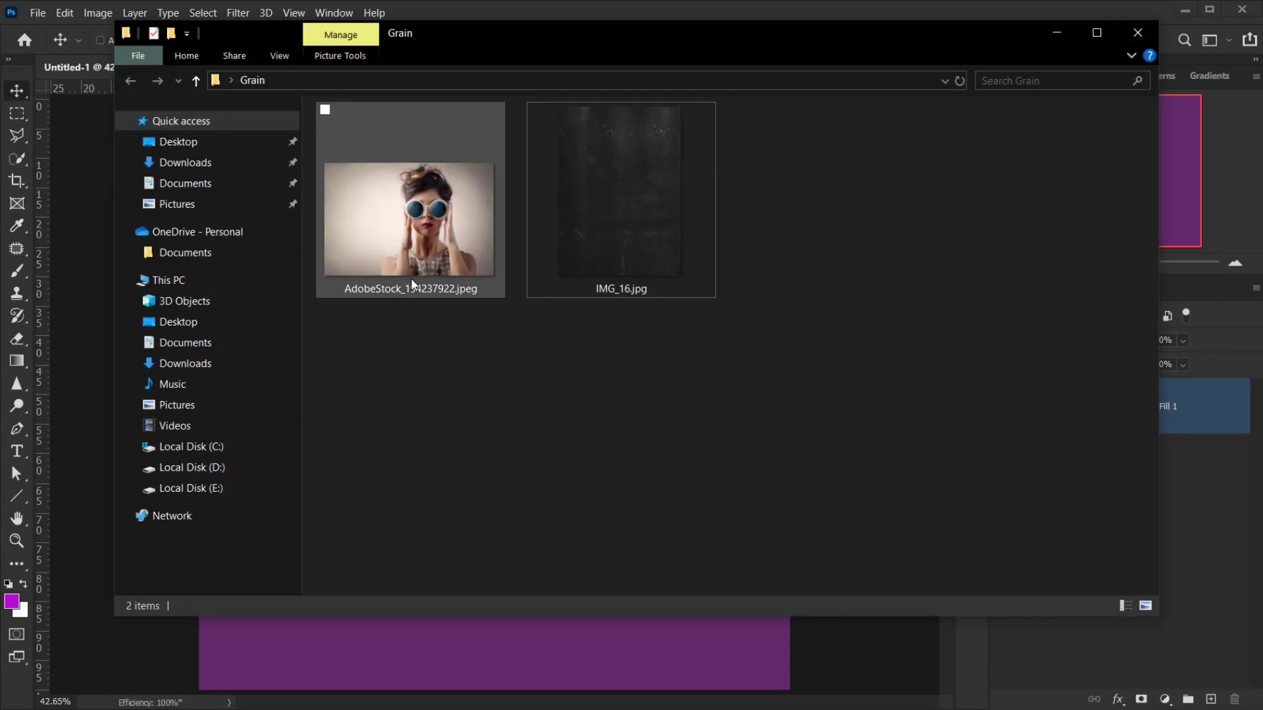
drag(412, 279, 479, 611)
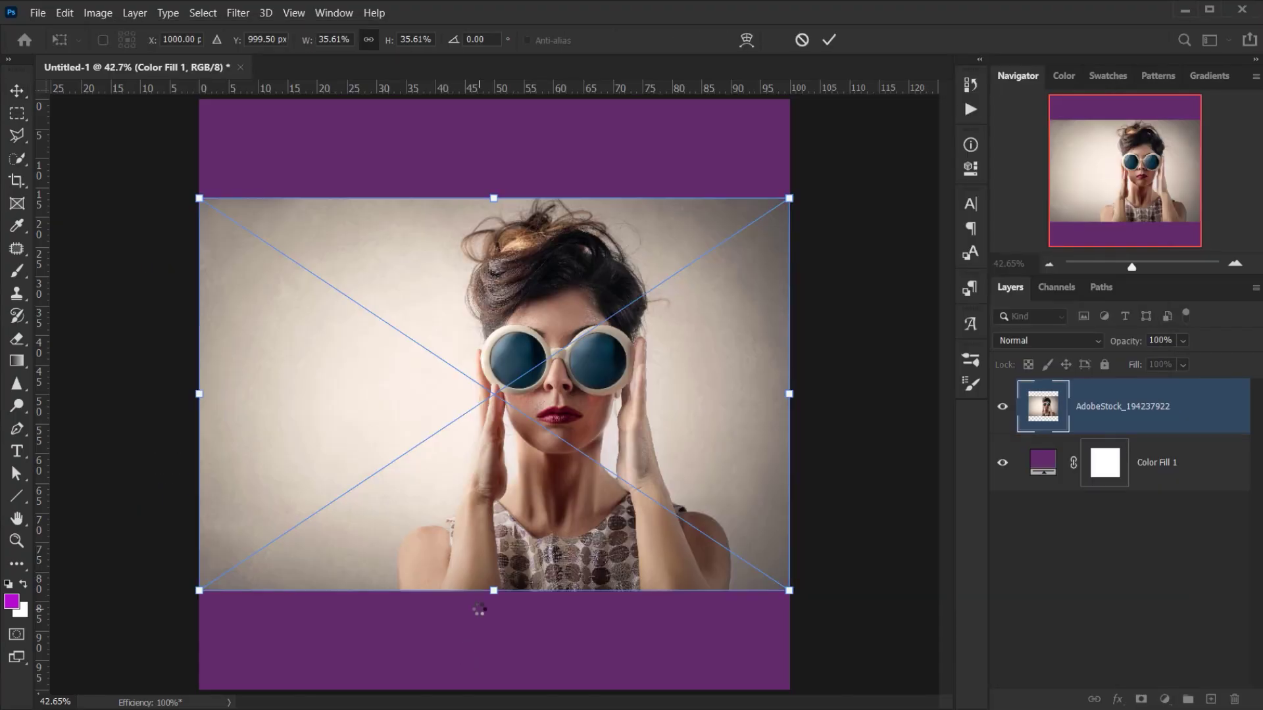
key(ctrl+minus)
drag(499, 543, 494, 605)
drag(494, 233, 494, 134)
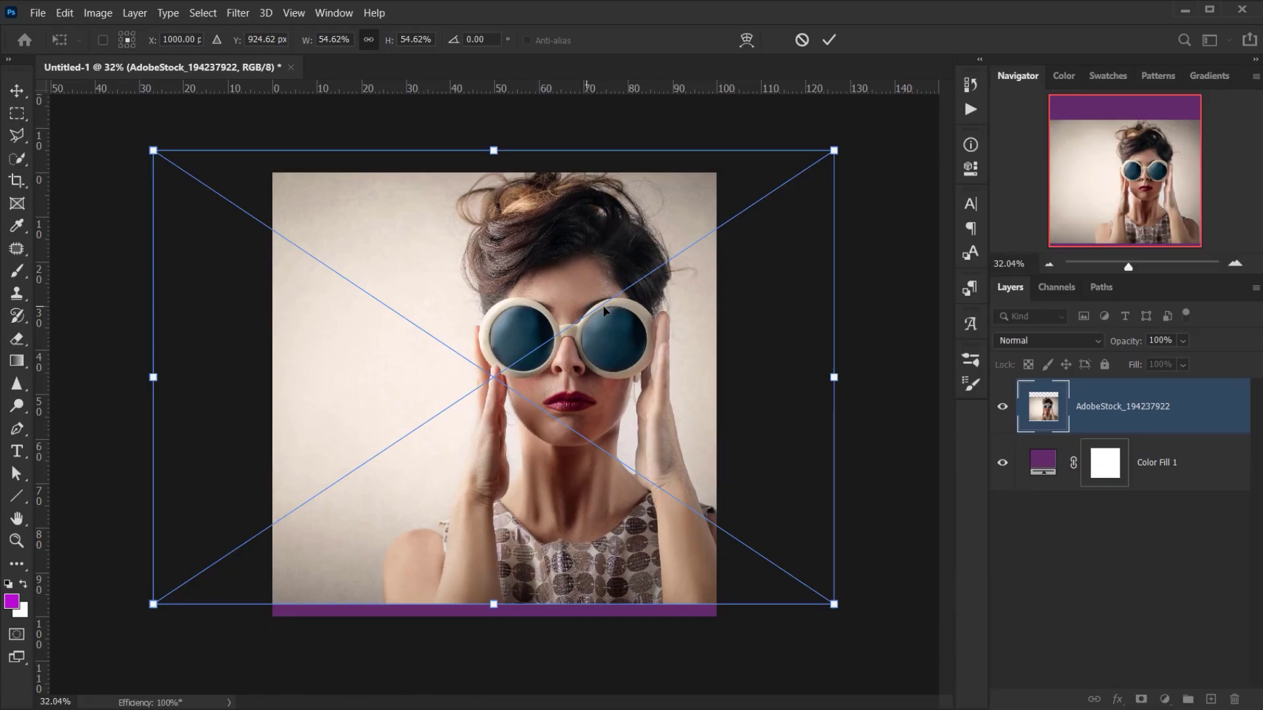
drag(598, 306, 532, 350)
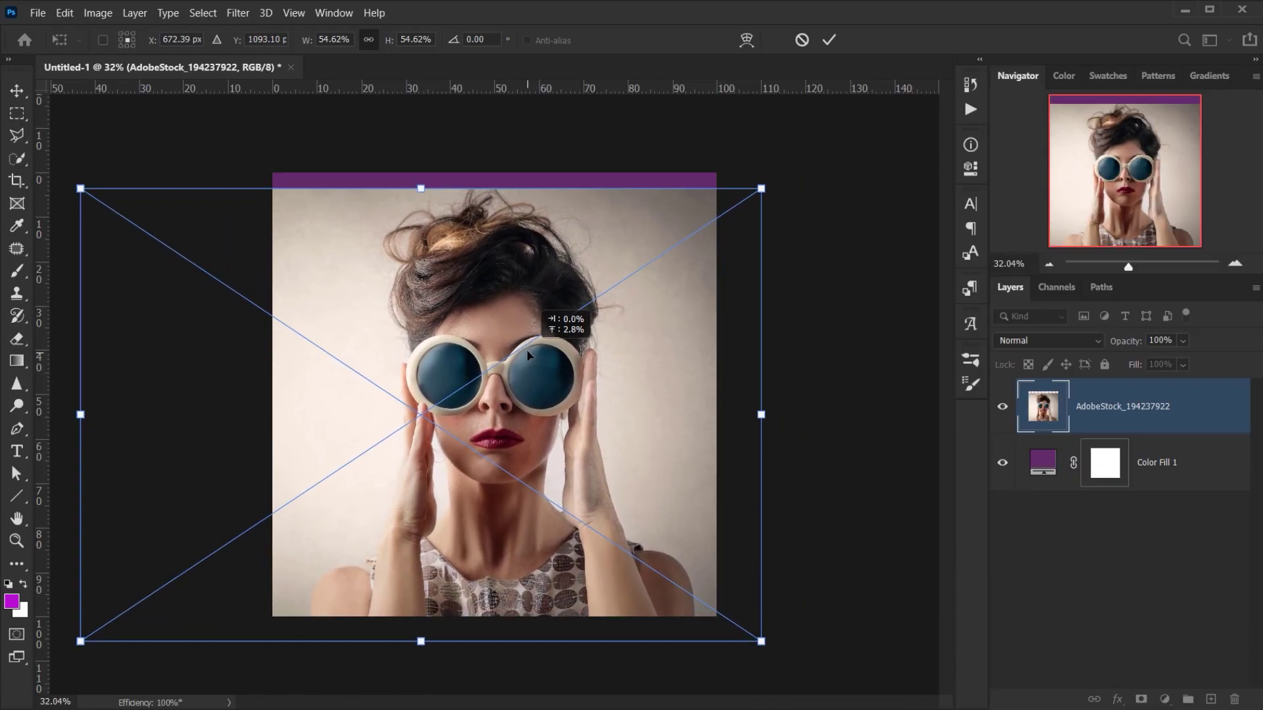
click(829, 40)
Select the woman with the Polygonal Lasso tool, tracing around her hair, hands, arms and shoulders and just below the canvas edge
scroll(538, 417, up, 2)
scroll(539, 417, up, 1)
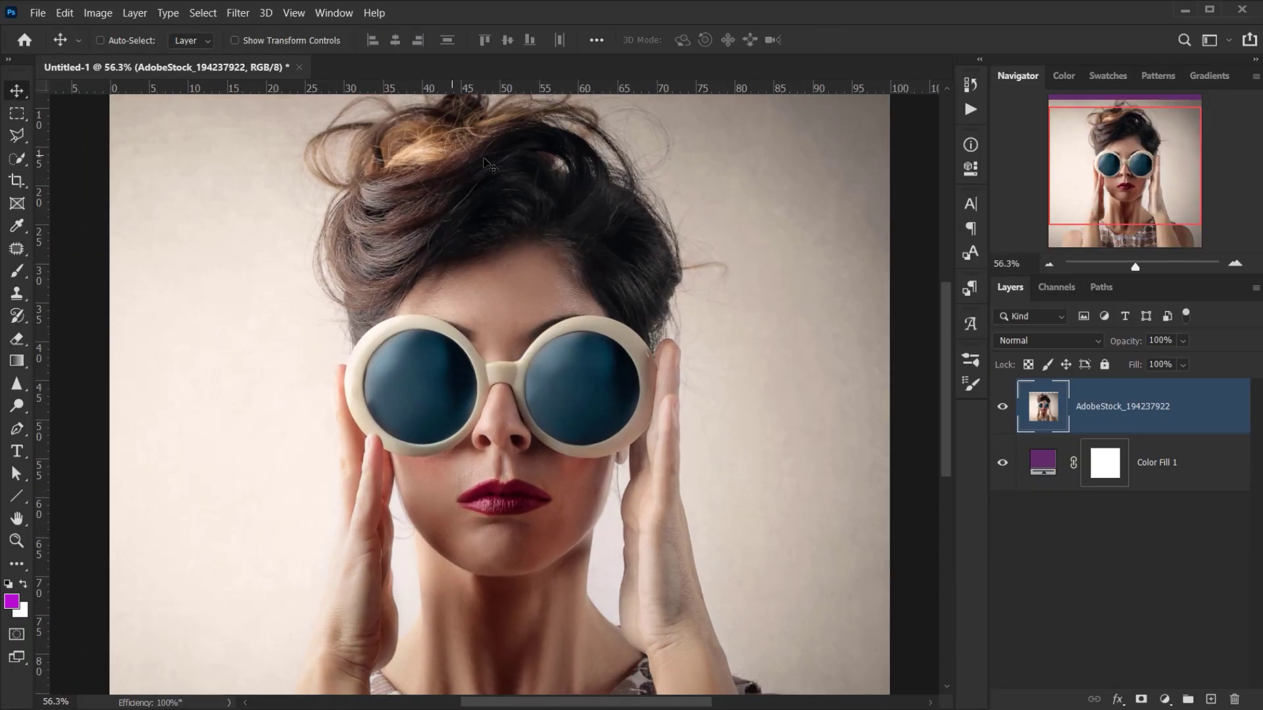
scroll(540, 418, down, 2)
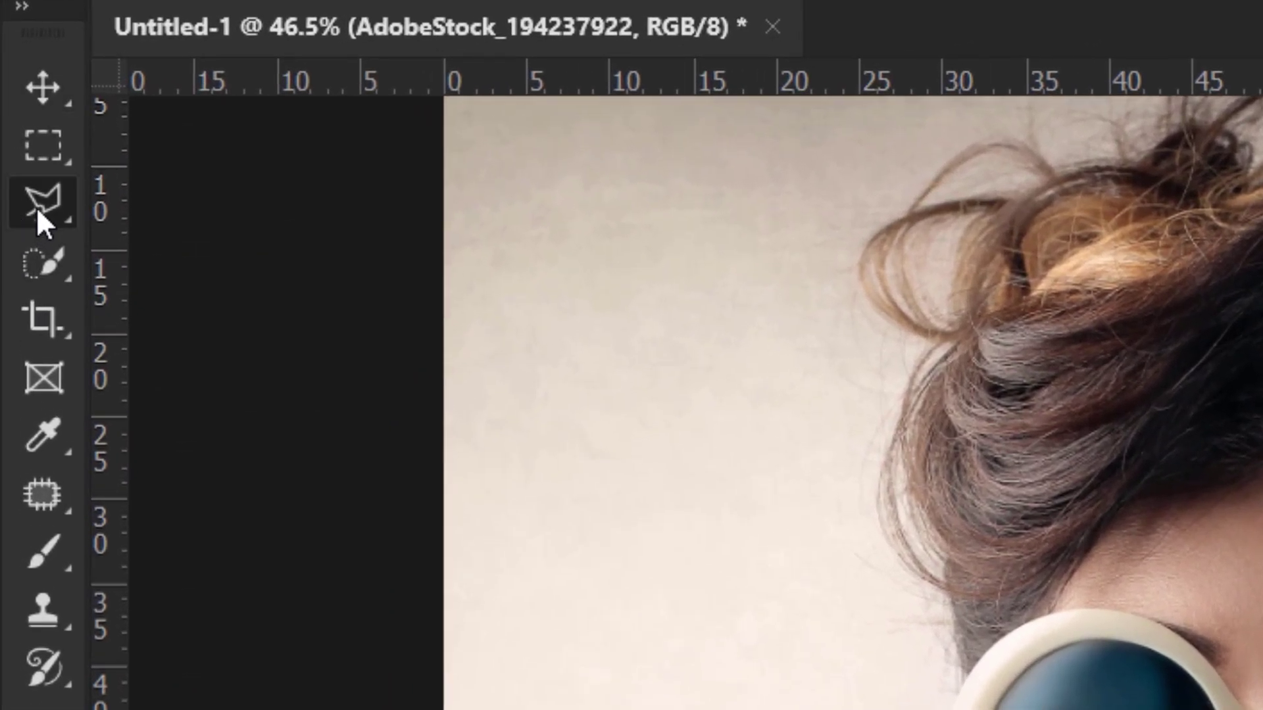
right_click(37, 206)
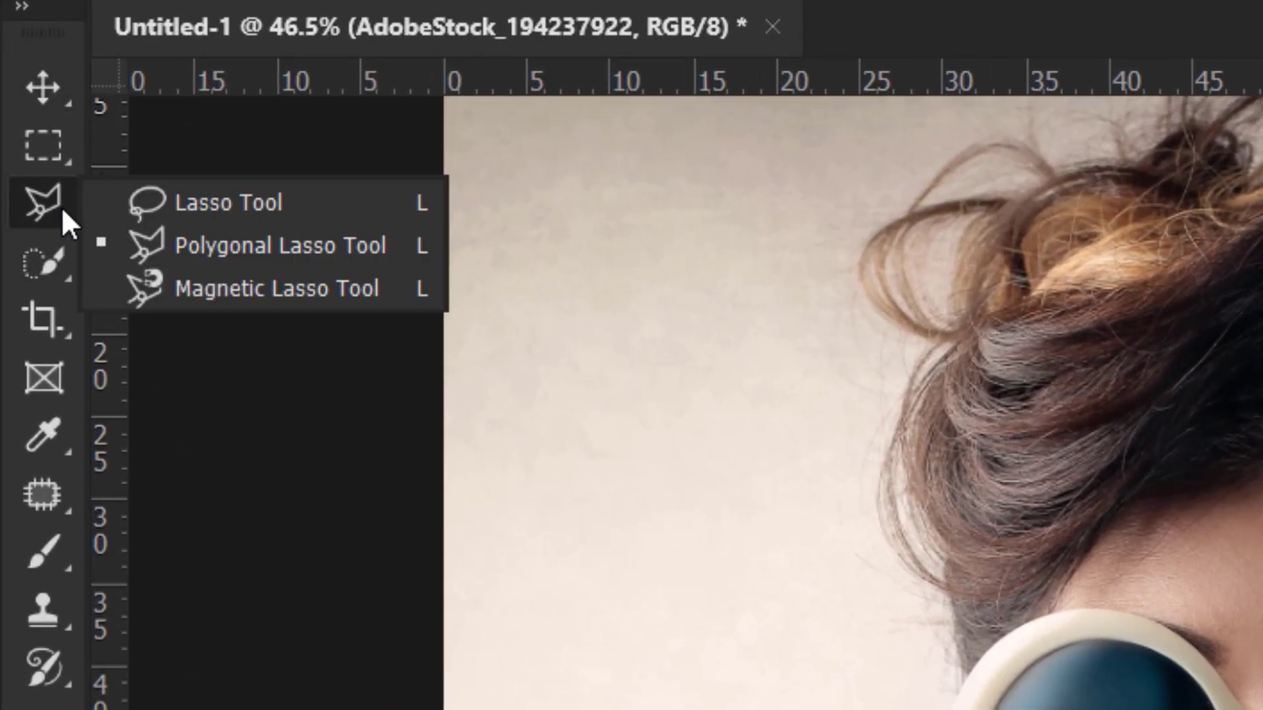
click(226, 251)
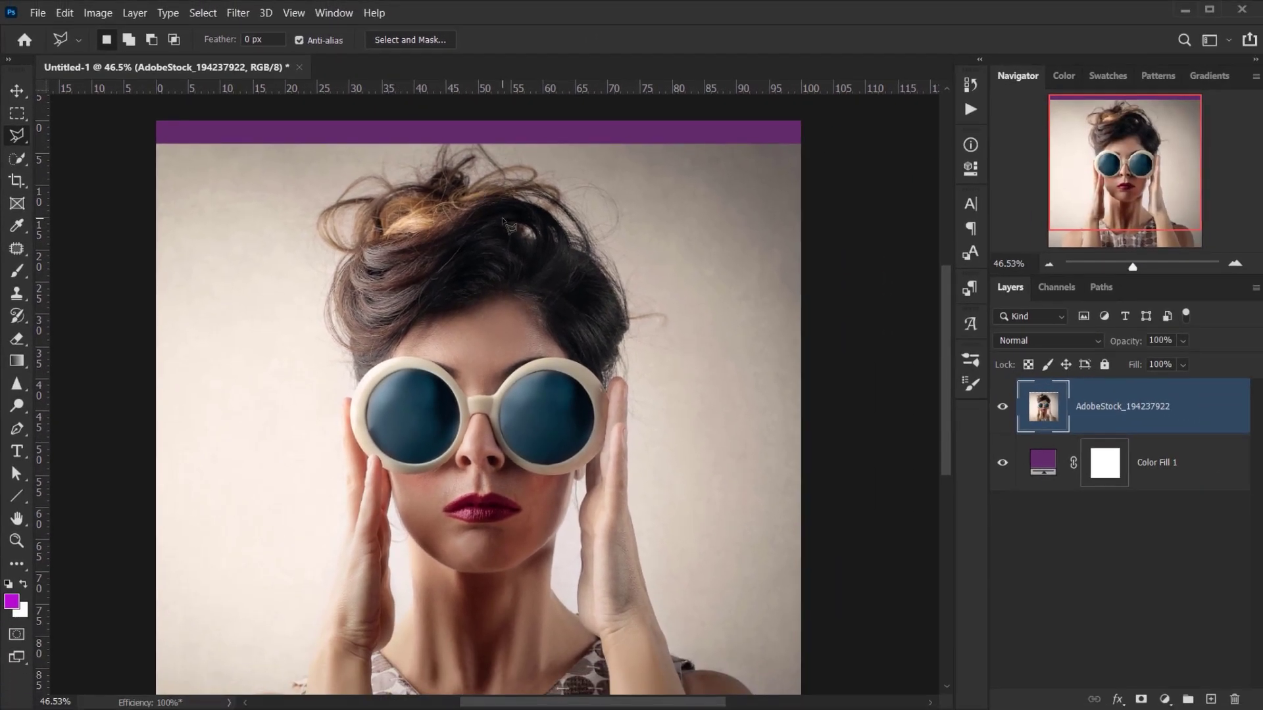
scroll(460, 186, up, 1)
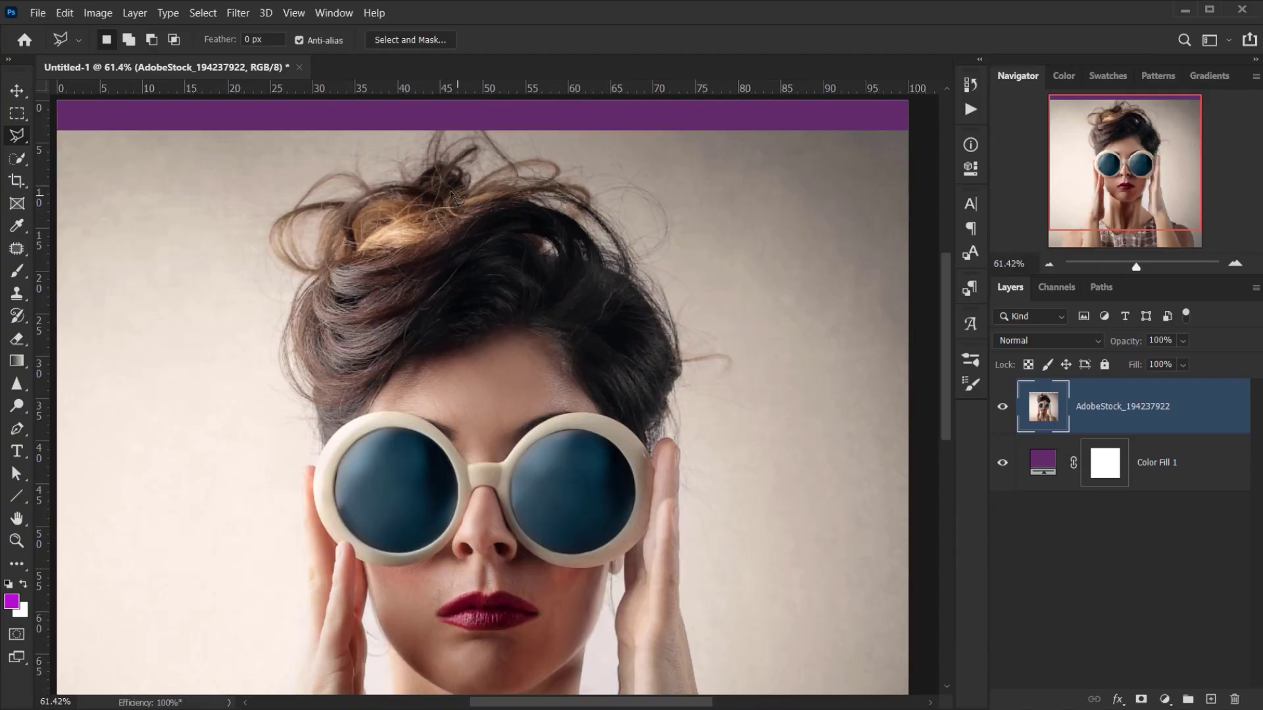
click(442, 171)
click(381, 200)
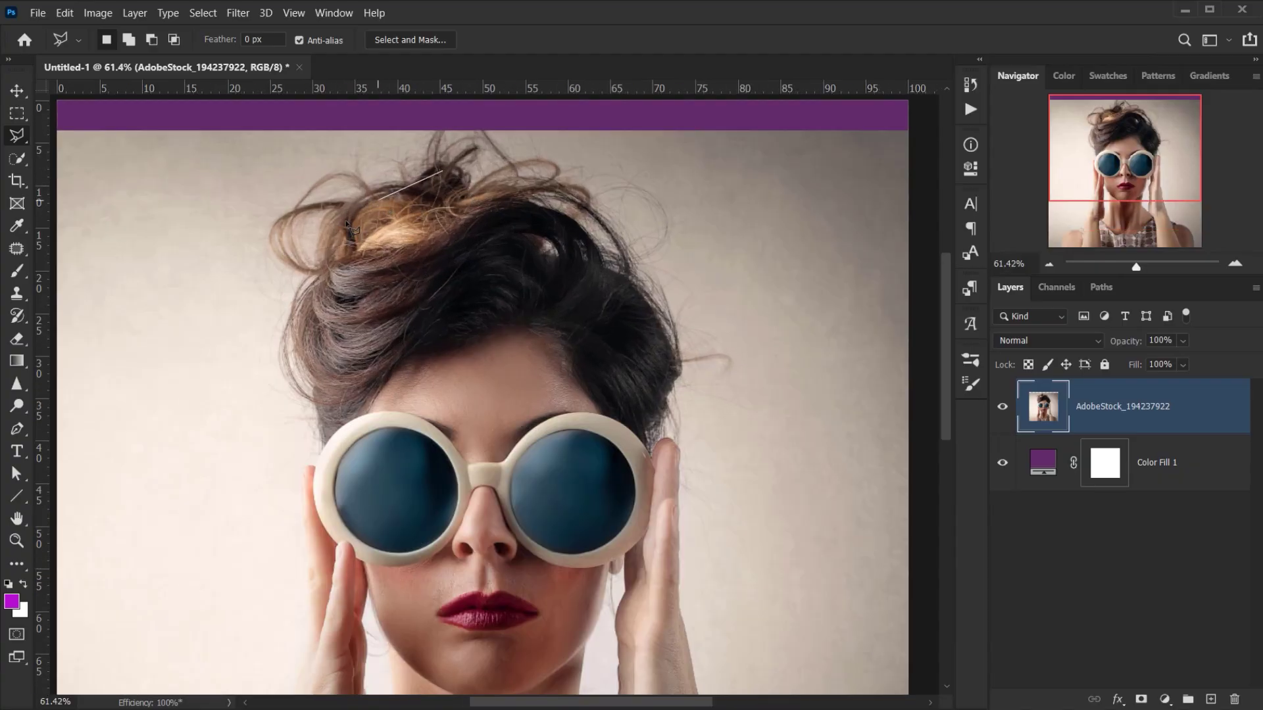
click(282, 304)
drag(281, 304, 296, 206)
click(322, 471)
click(319, 559)
drag(319, 559, 385, 267)
click(340, 442)
click(327, 451)
click(237, 600)
drag(525, 572, 114, 570)
click(531, 556)
click(500, 440)
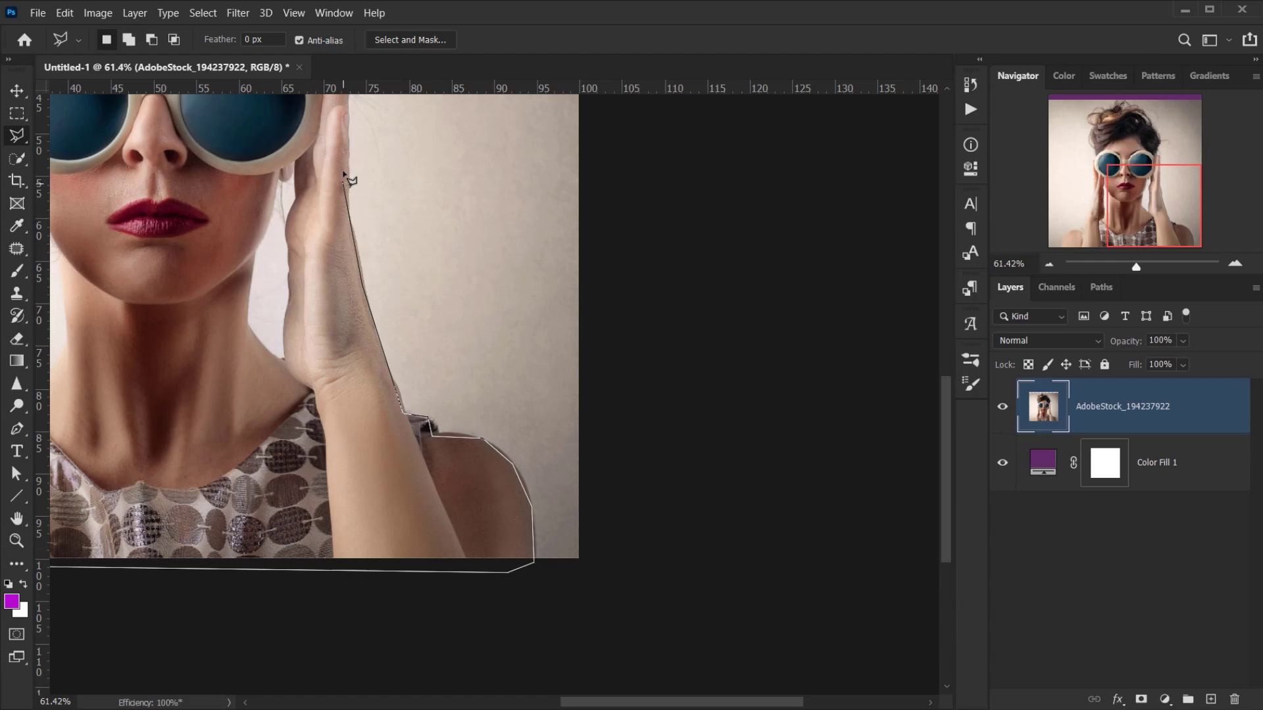
drag(348, 184, 342, 441)
click(339, 238)
drag(339, 237, 439, 449)
click(339, 299)
click(211, 249)
drag(141, 505, 339, 109)
drag(314, 343, 308, 340)
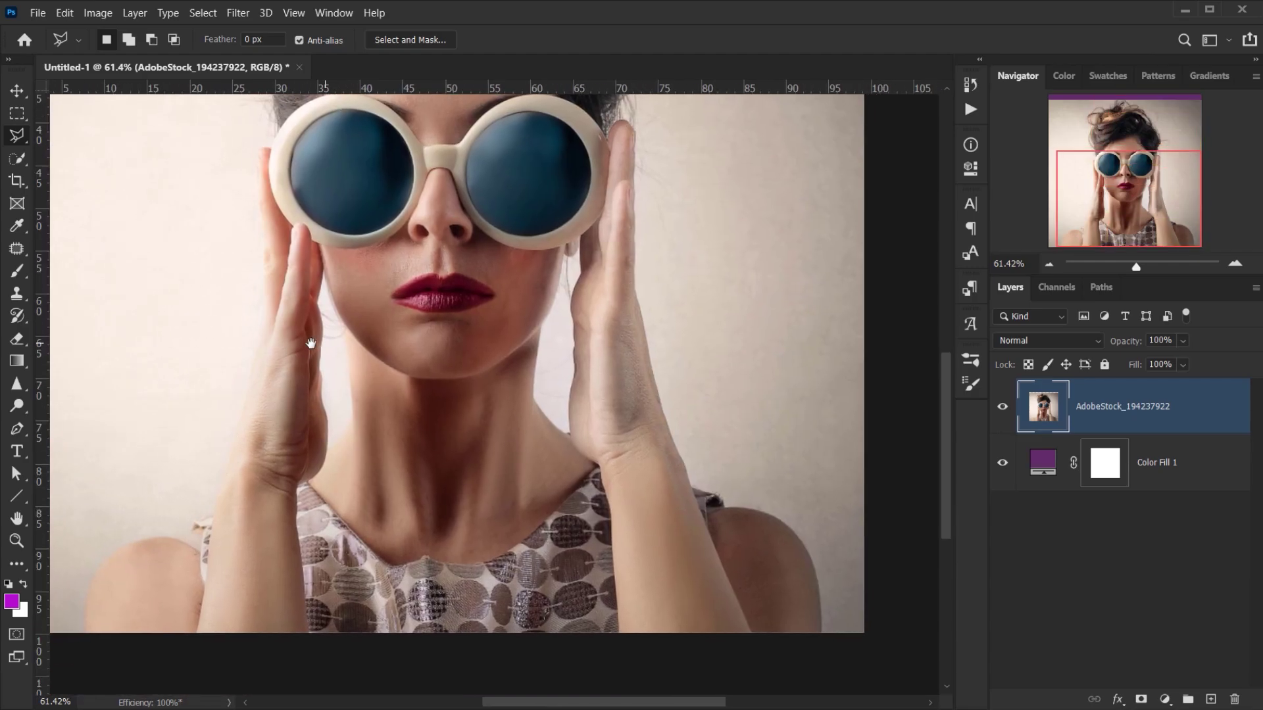
Subtract the background gap between the face and the hand on the image's left side from the selection
scroll(327, 326, up, 2)
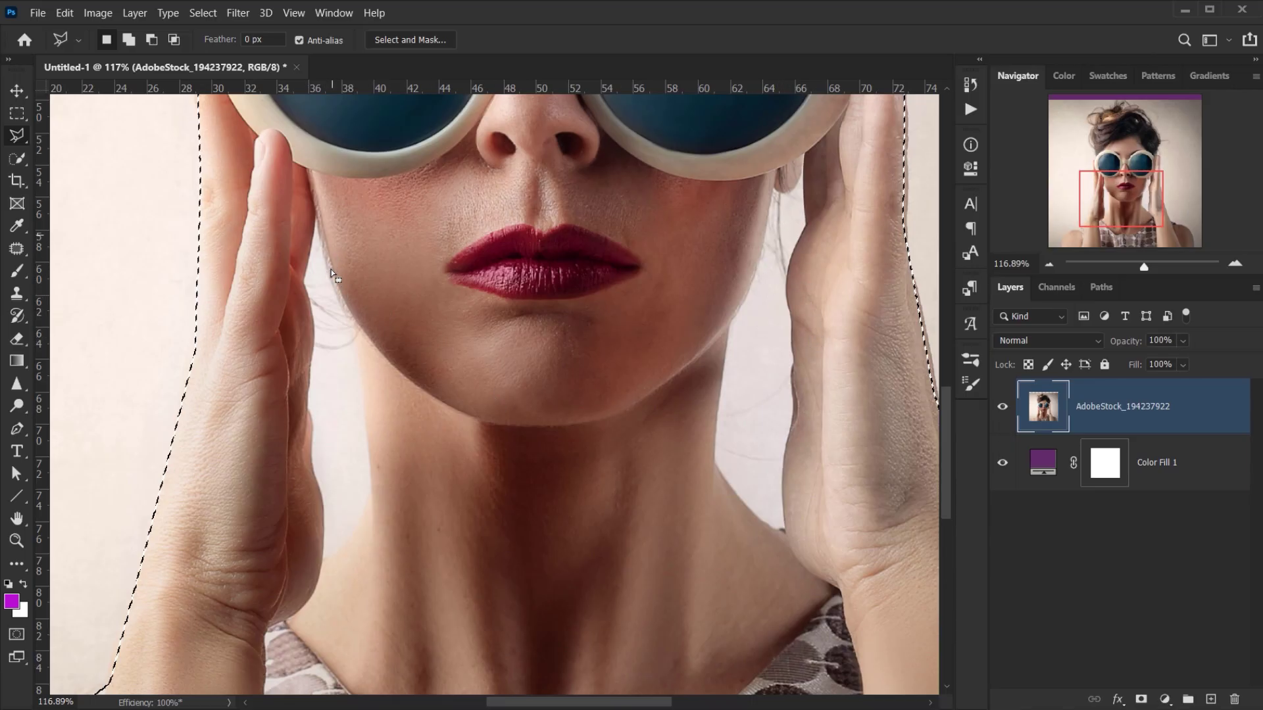
key(alt)
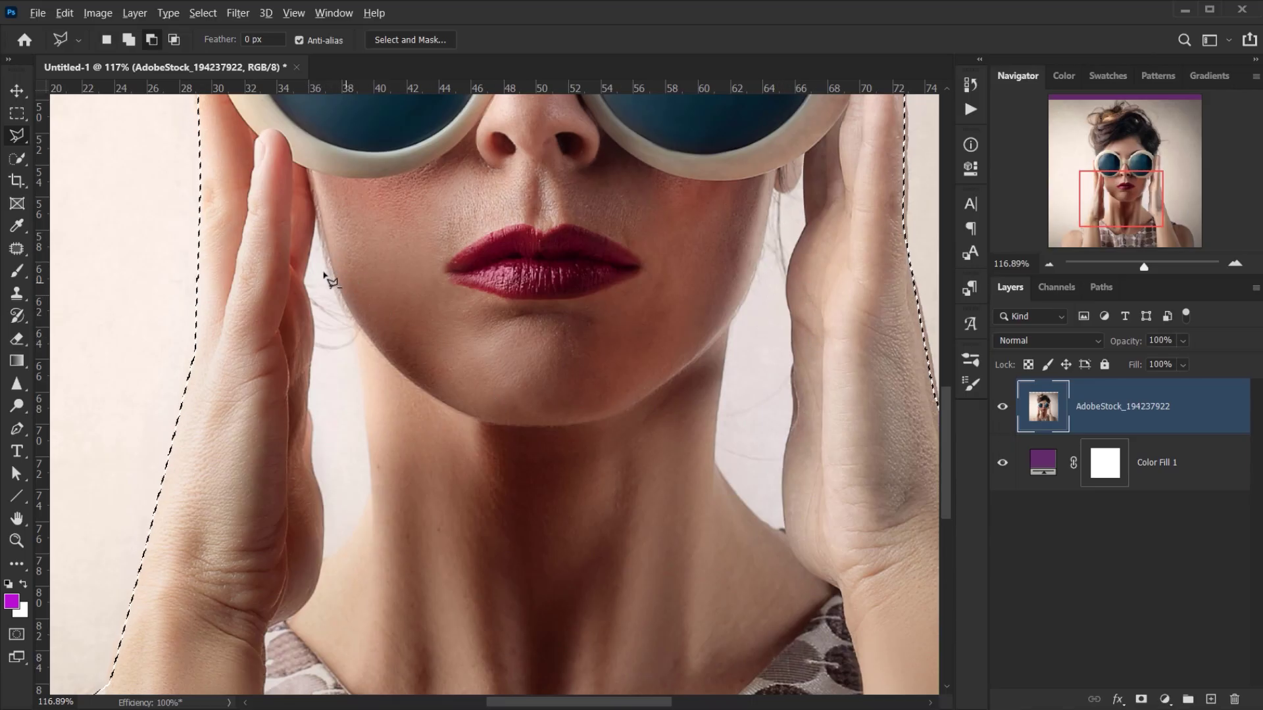
click(317, 210)
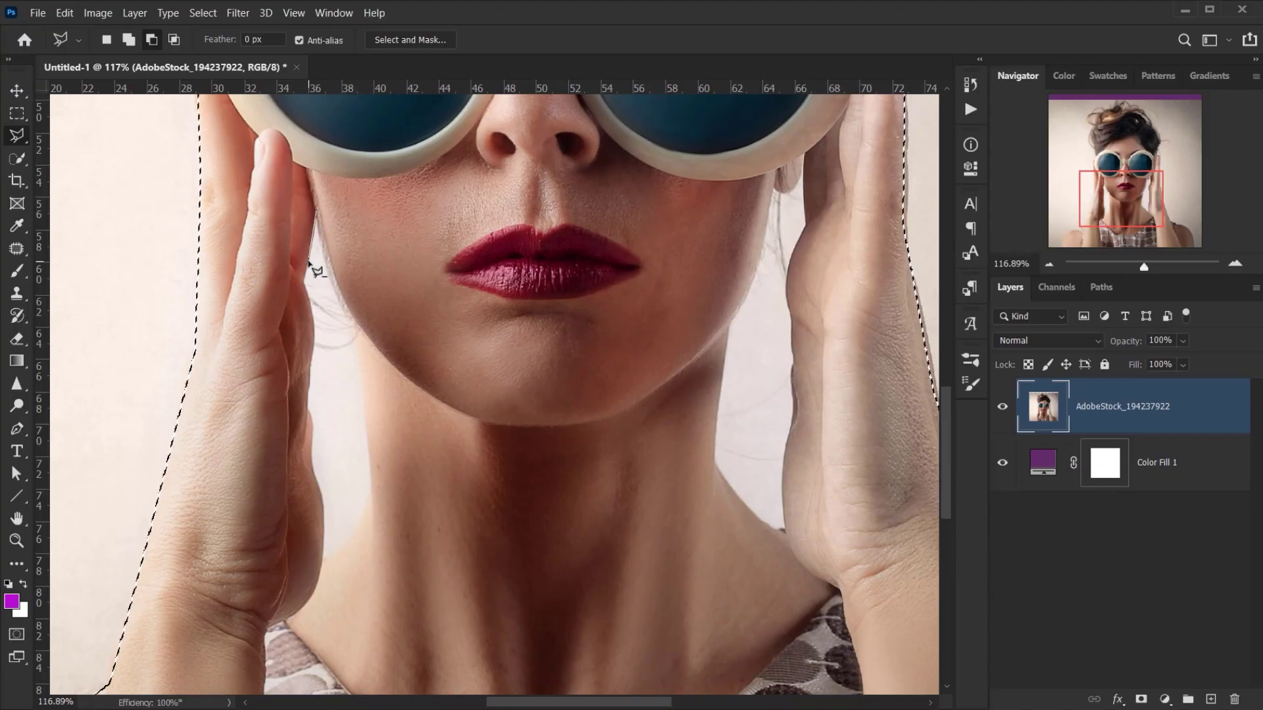
click(303, 279)
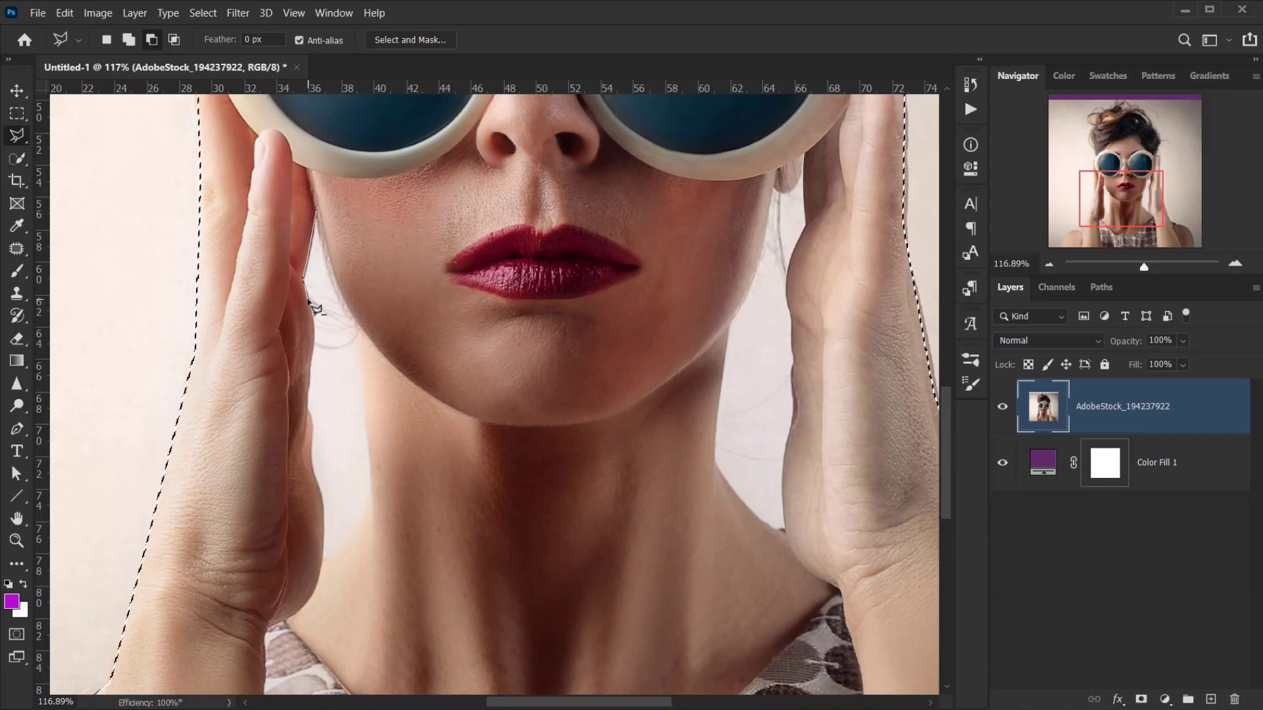
click(313, 326)
click(304, 400)
click(309, 415)
click(310, 459)
click(321, 492)
click(325, 526)
click(322, 563)
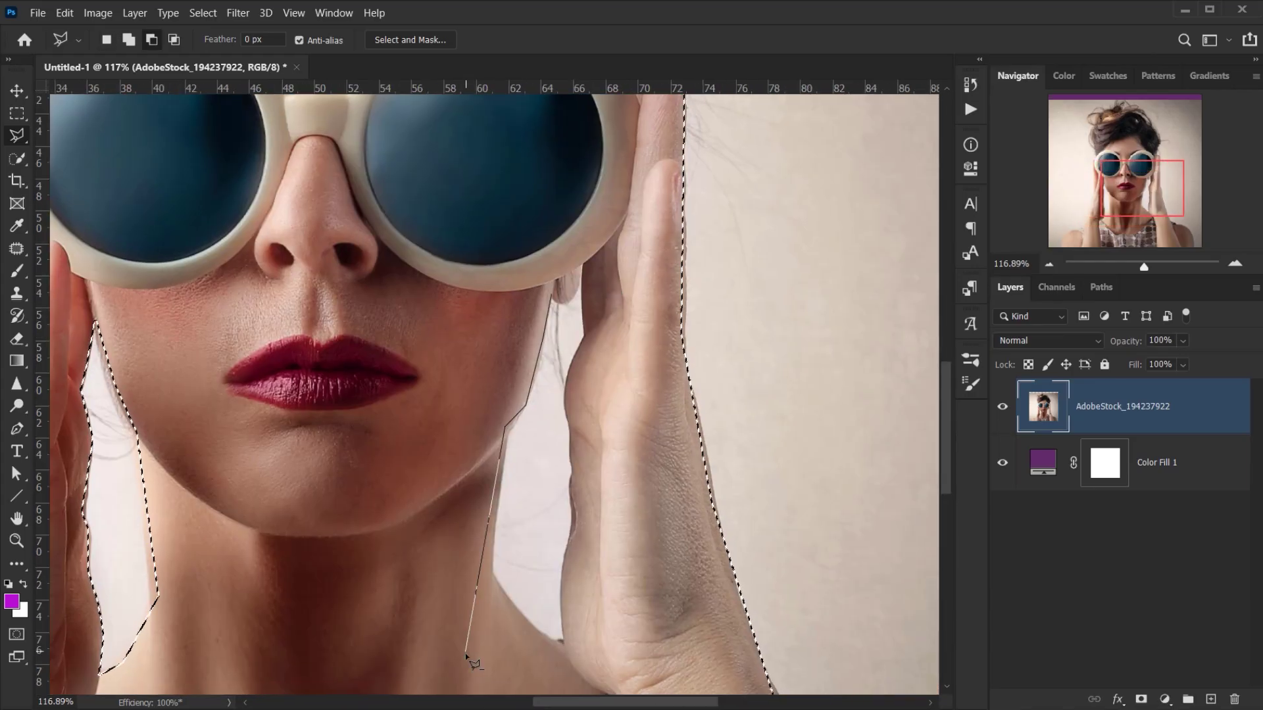
Subtract the background gap between the face and the hand on the image's right side from the selection
click(564, 547)
click(574, 474)
click(567, 392)
click(586, 320)
click(576, 303)
Mask the photo layer with the selection to hide its background, and convert the masked layer to a smart object
scroll(576, 304, down, 5)
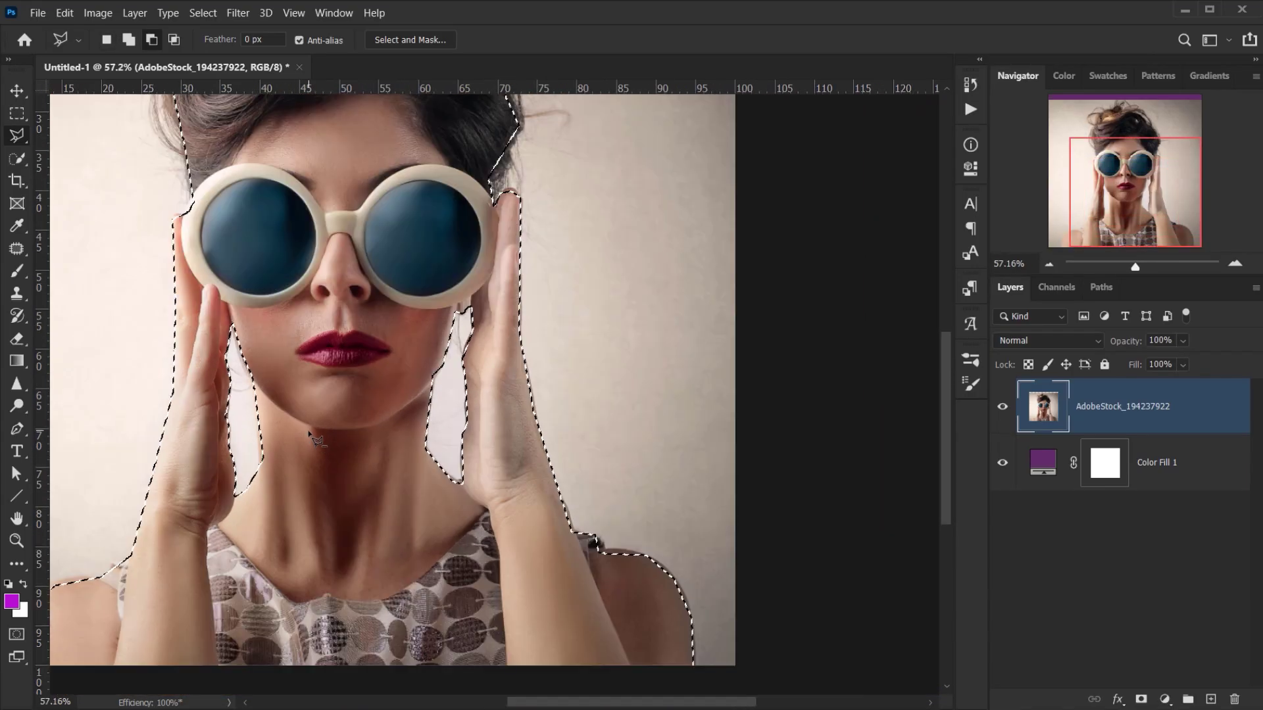
key(ctrl+0)
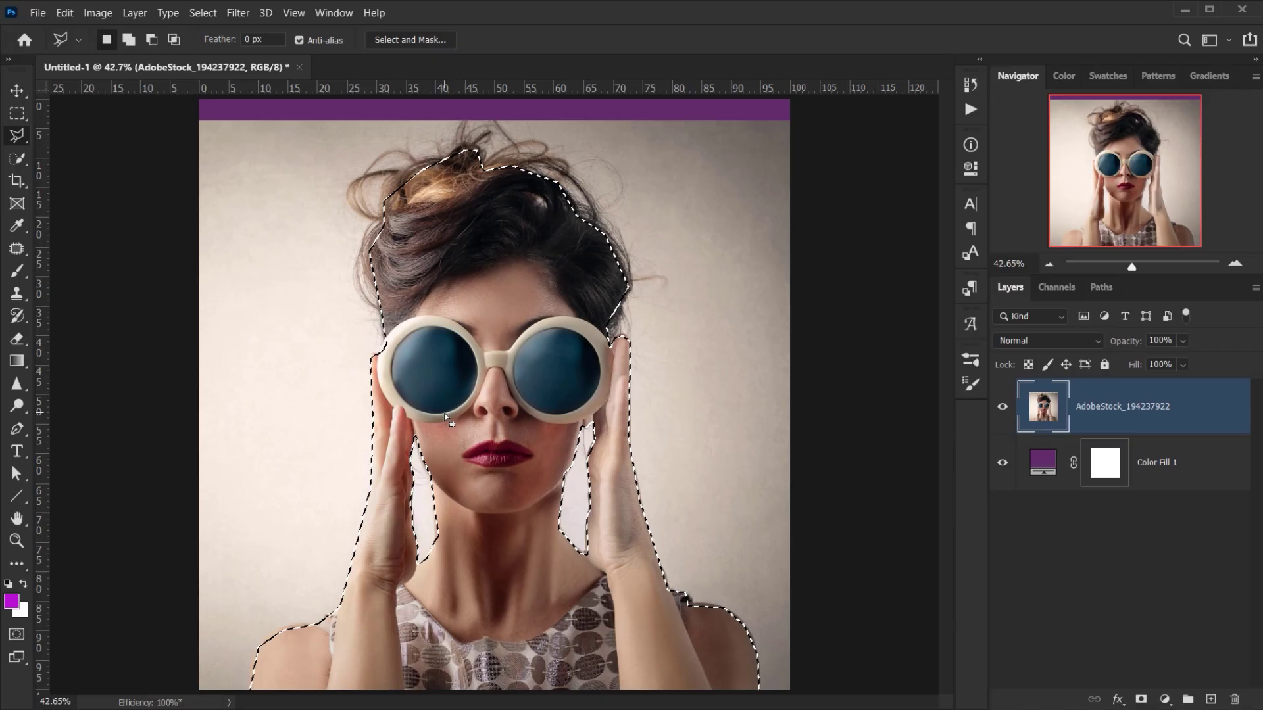
click(1142, 700)
scroll(447, 507, down, 2)
scroll(555, 498, up, 2)
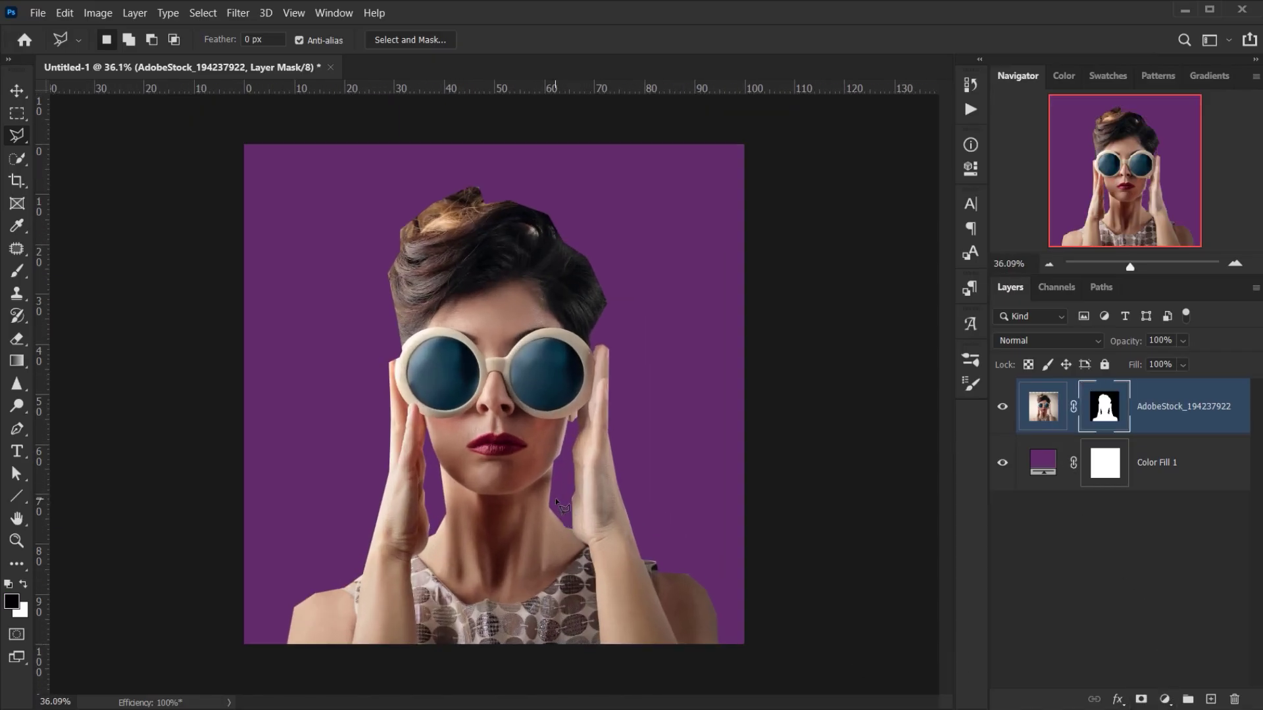
scroll(488, 447, up, 1)
drag(488, 449, 450, 379)
scroll(532, 444, down, 1)
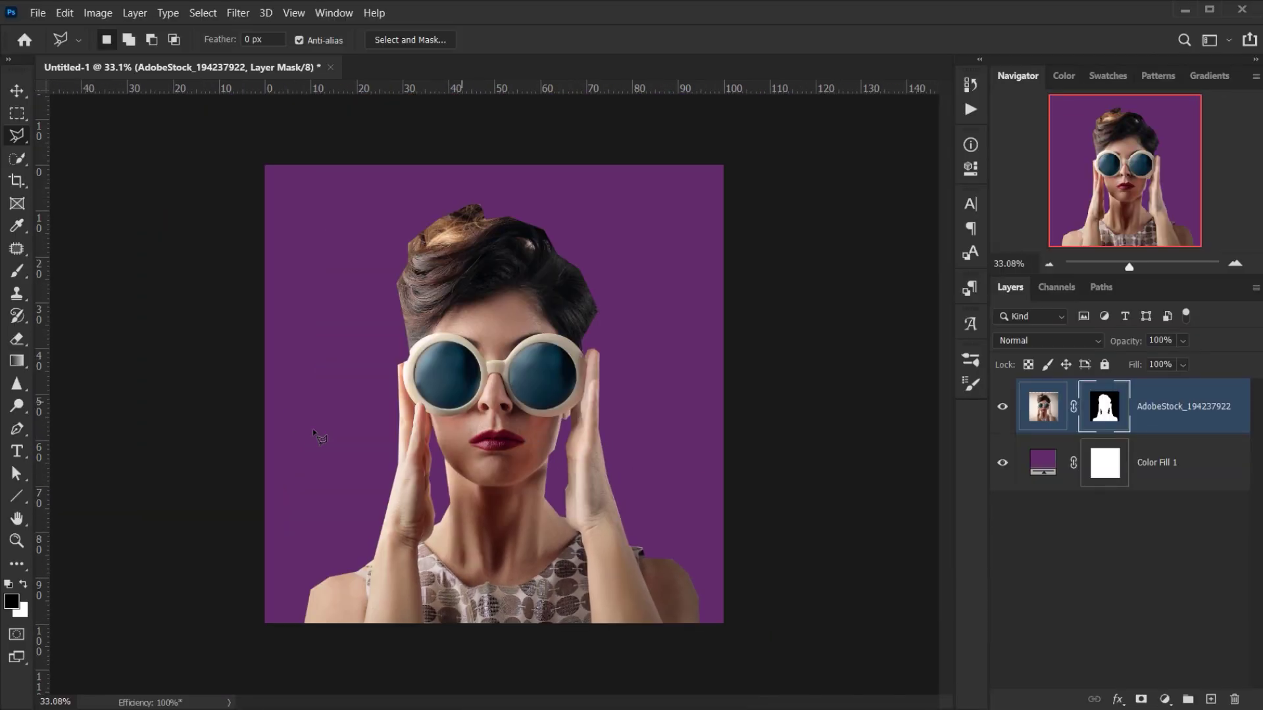
right_click(1192, 431)
click(1017, 254)
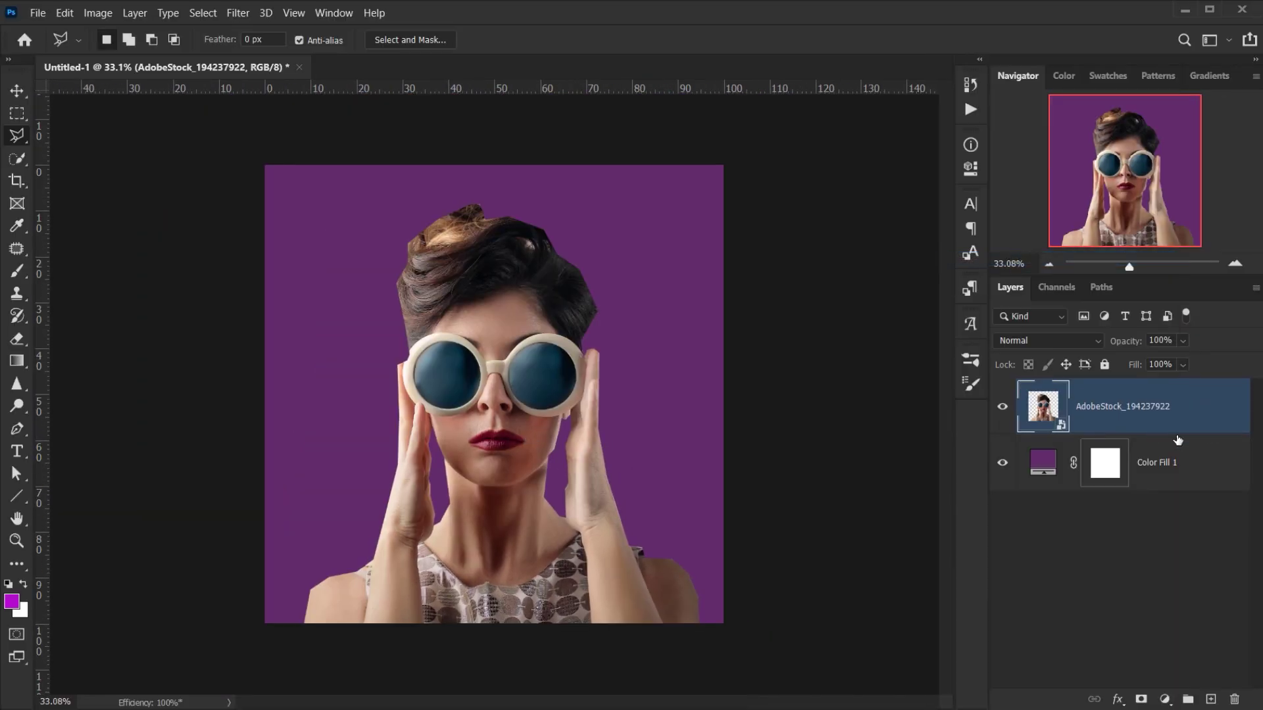
Reset the foreground and background colours to black and white and switch to the Move tool
scroll(519, 358, up, 1)
drag(500, 330, 459, 314)
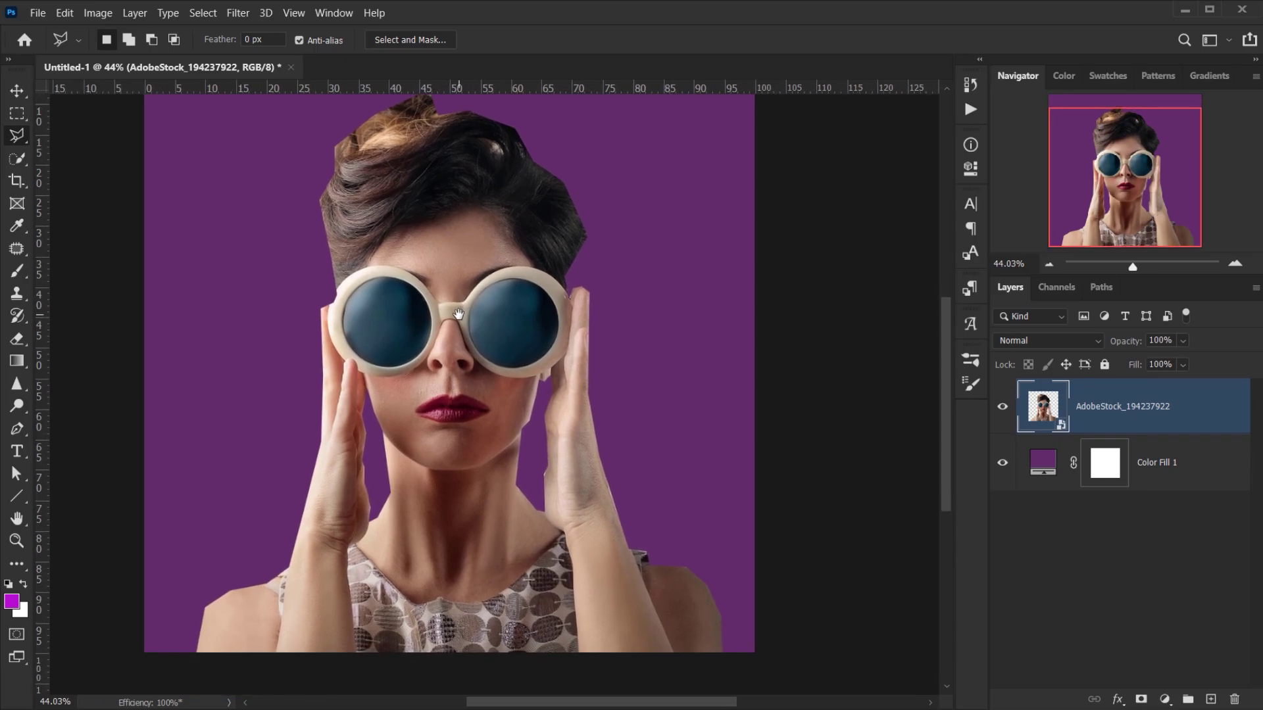
drag(451, 362, 448, 399)
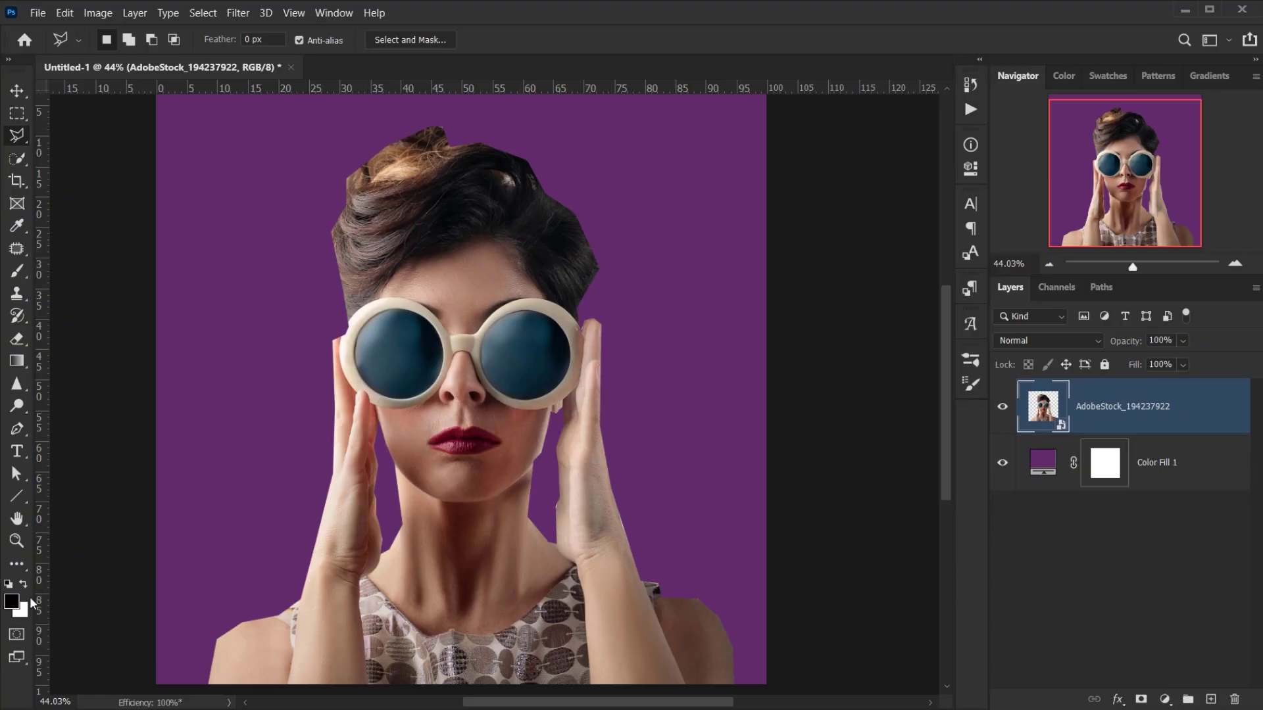
key(d)
key(v)
Open the Filter Gallery for the portrait layer and add a Grain texture effect with intensity 100 and contrast 80
click(239, 13)
click(276, 76)
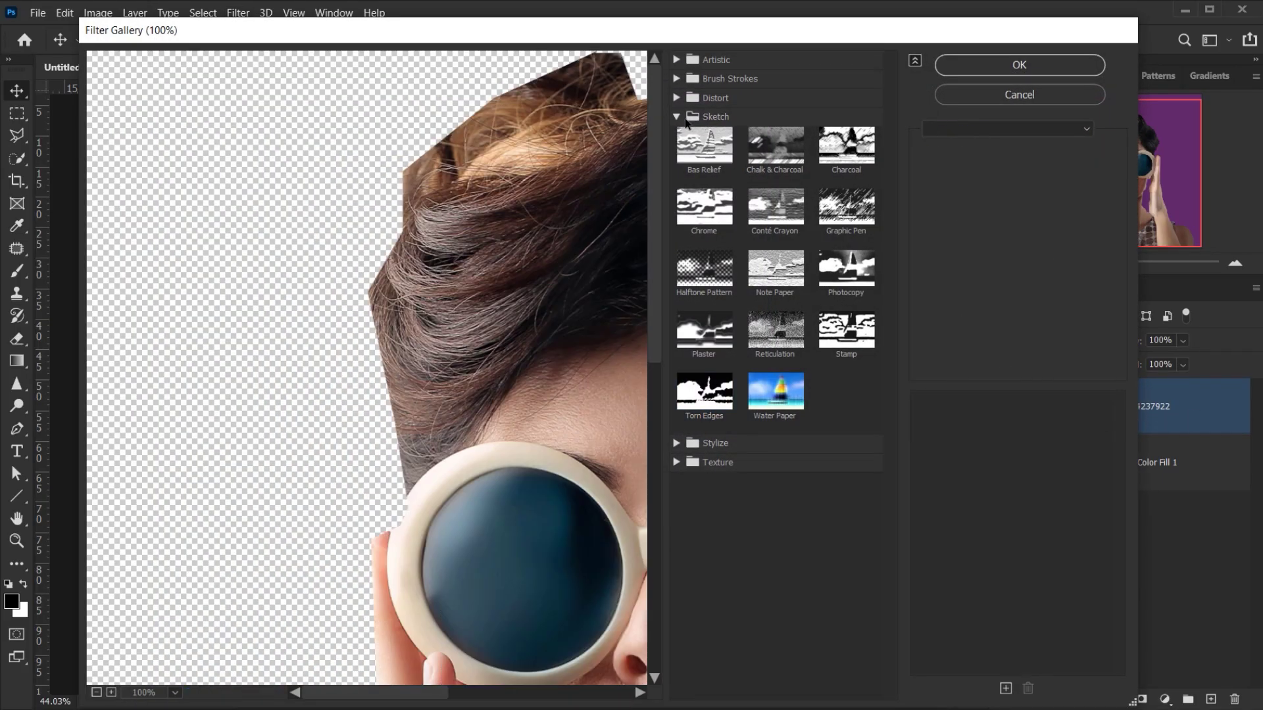
click(686, 122)
drag(496, 299, 361, 200)
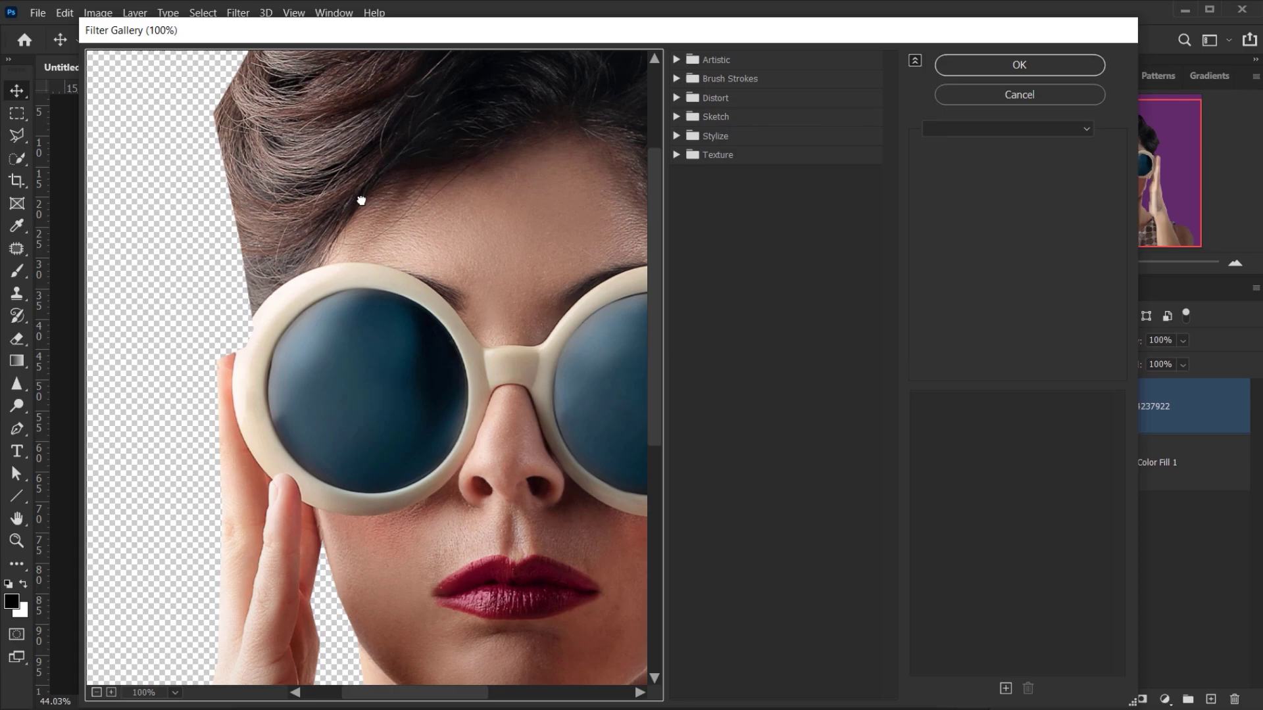
click(96, 692)
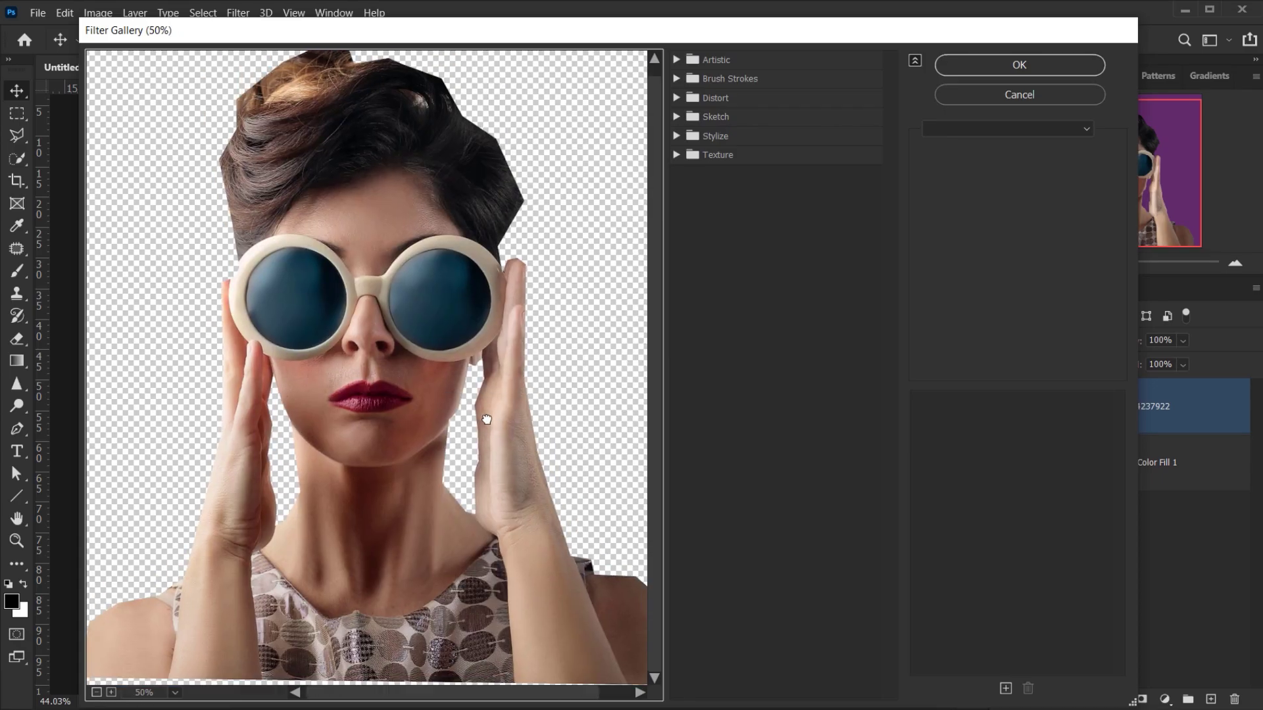
click(678, 156)
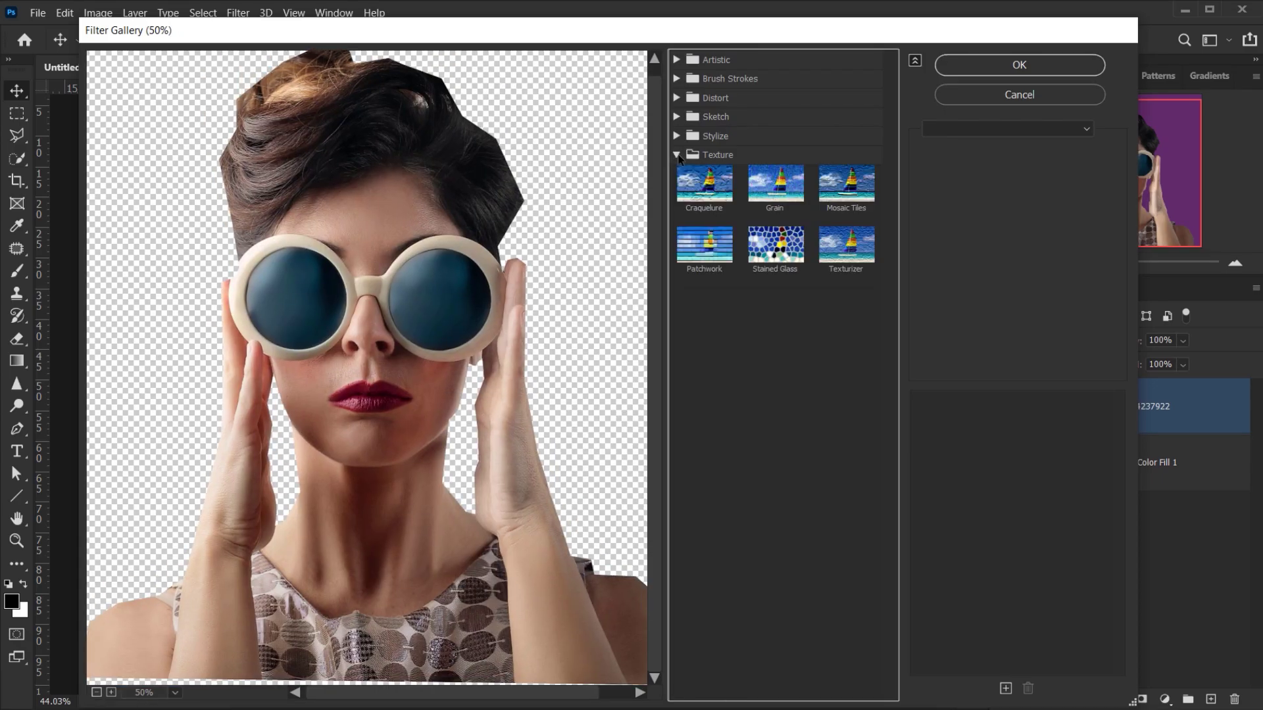
click(788, 192)
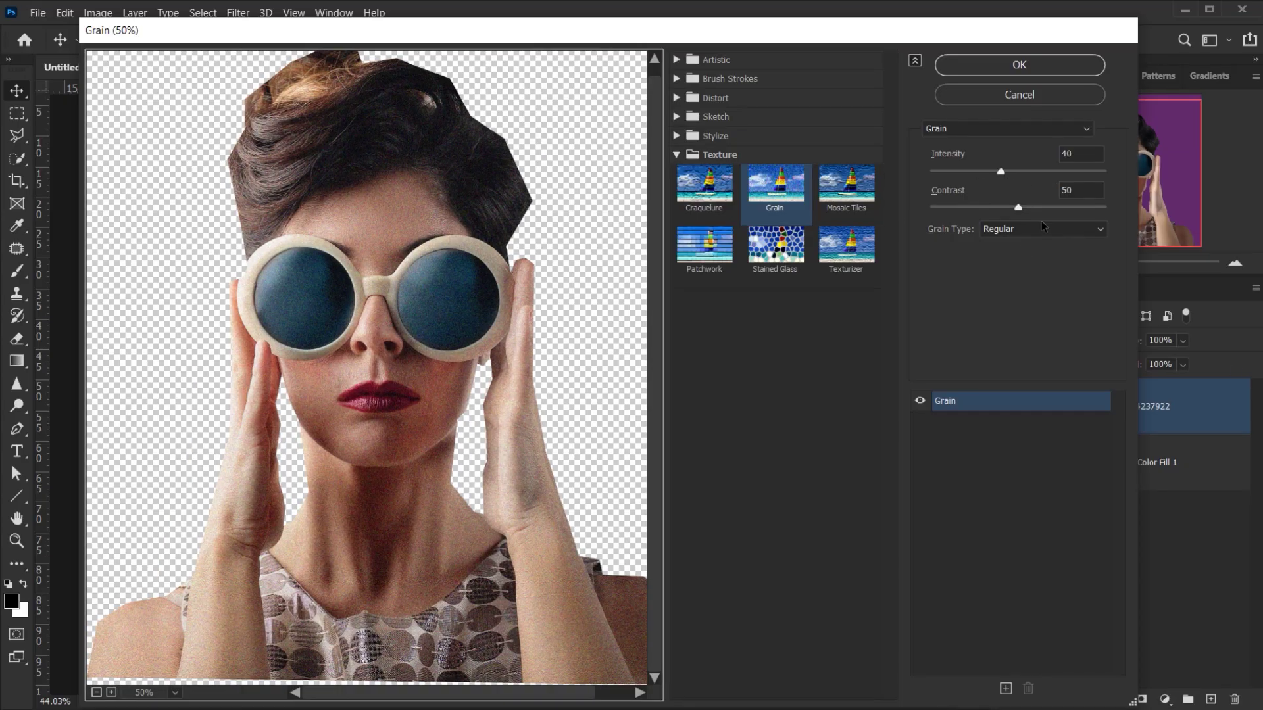
drag(1000, 171, 1119, 176)
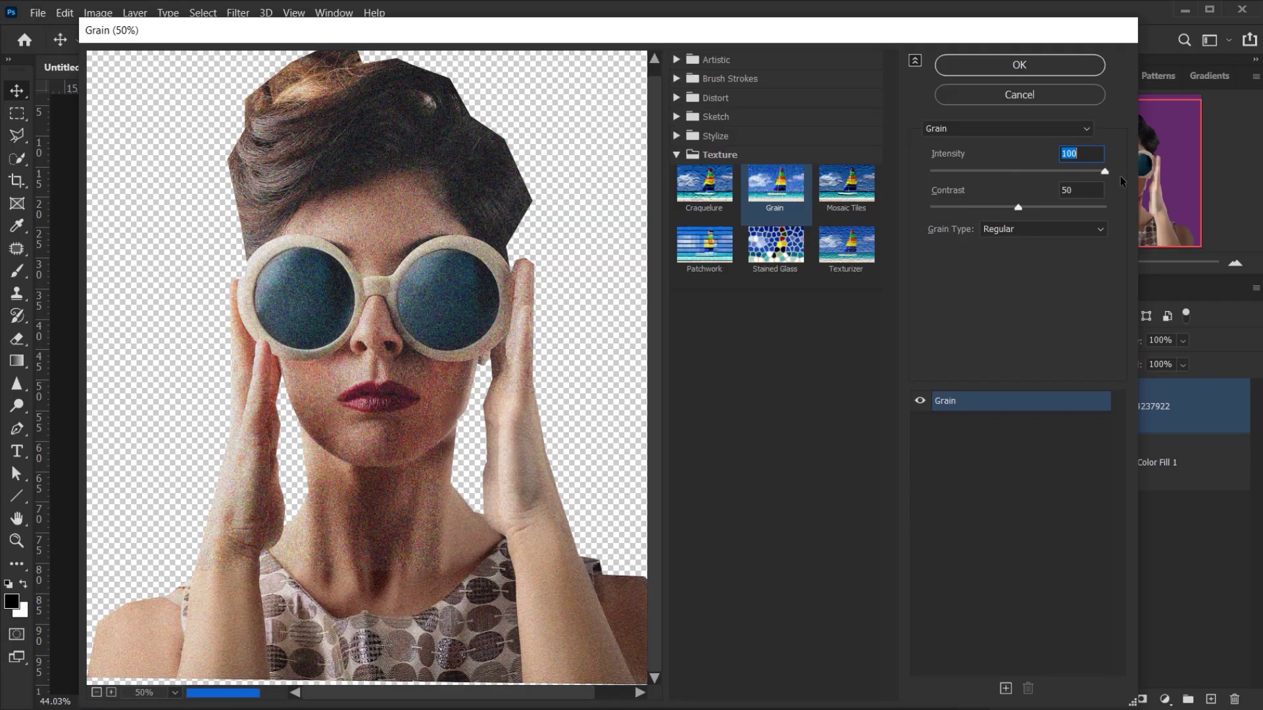
drag(1017, 208, 1072, 205)
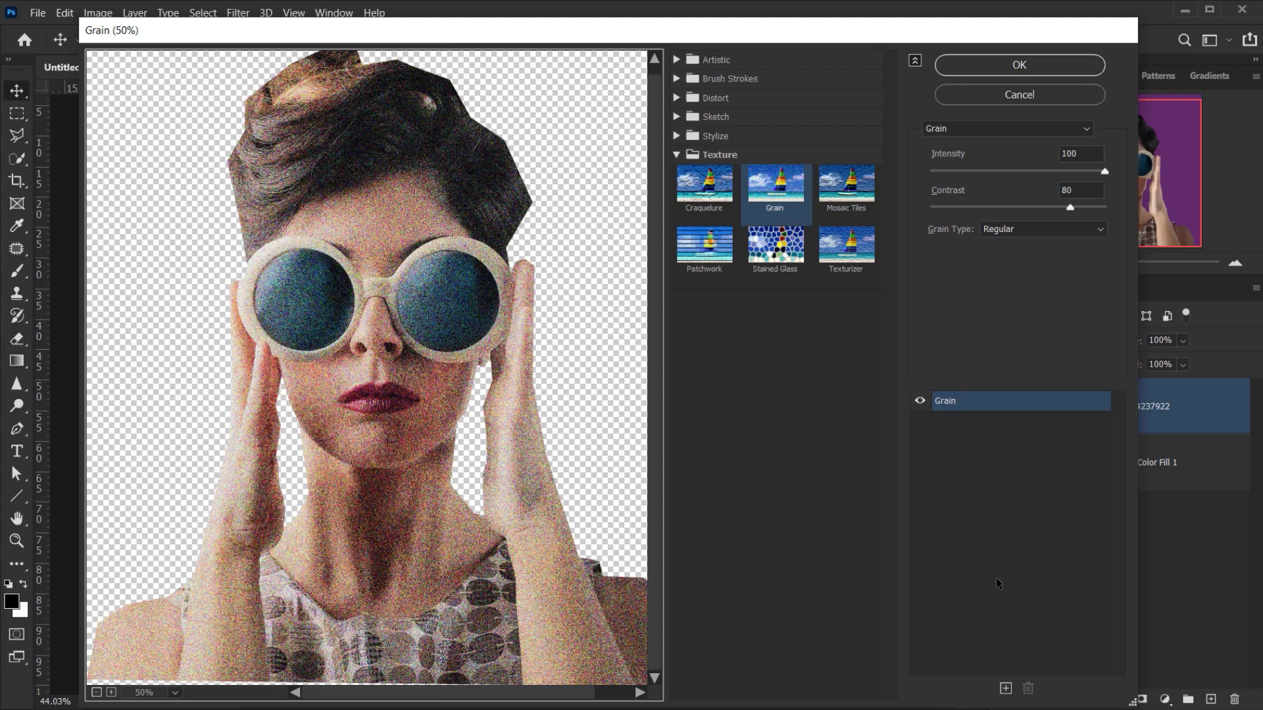
Stack a Torn Edges effect above the grain with image balance 20, smoothness 15 and contrast 18, and apply the gallery
click(1006, 690)
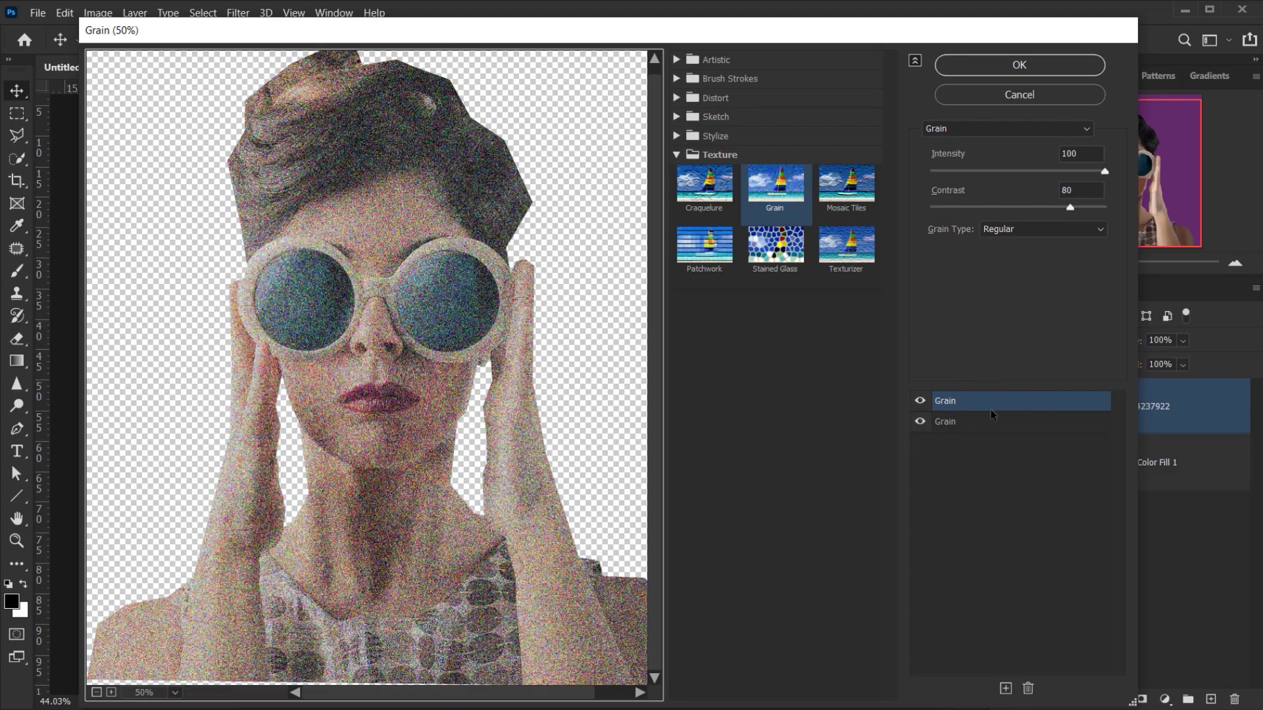
click(684, 155)
click(680, 120)
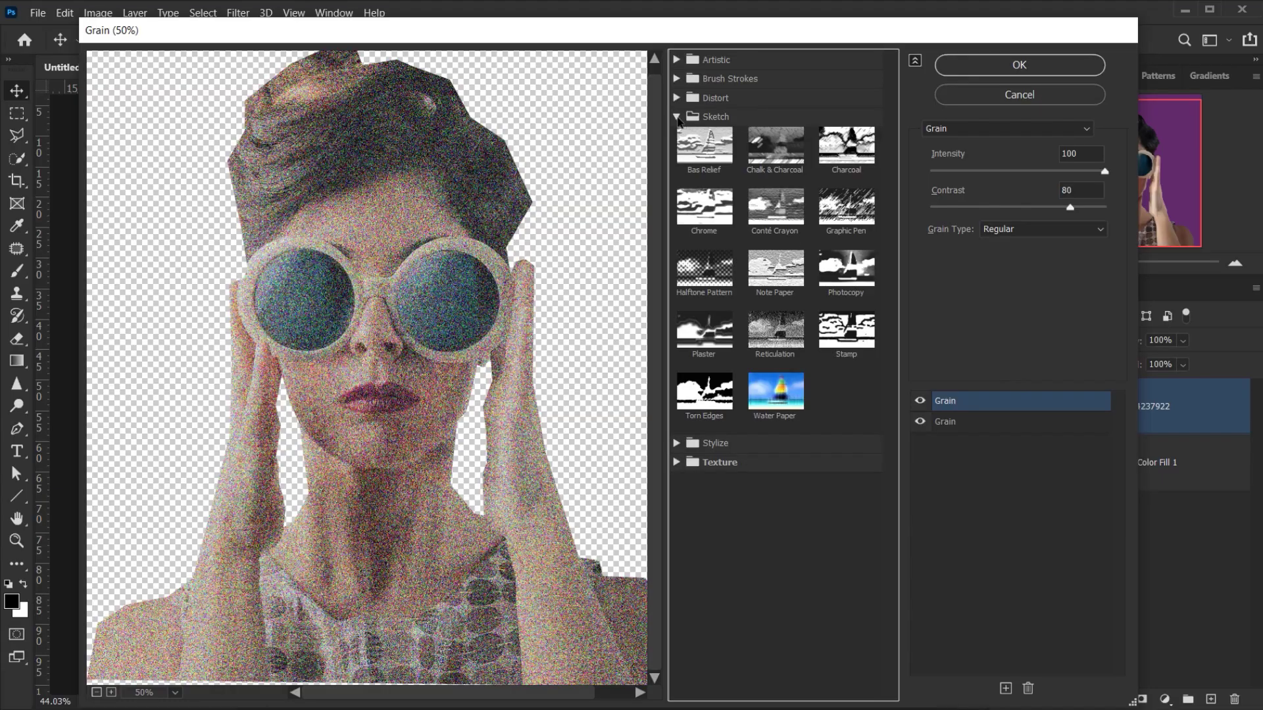
click(704, 394)
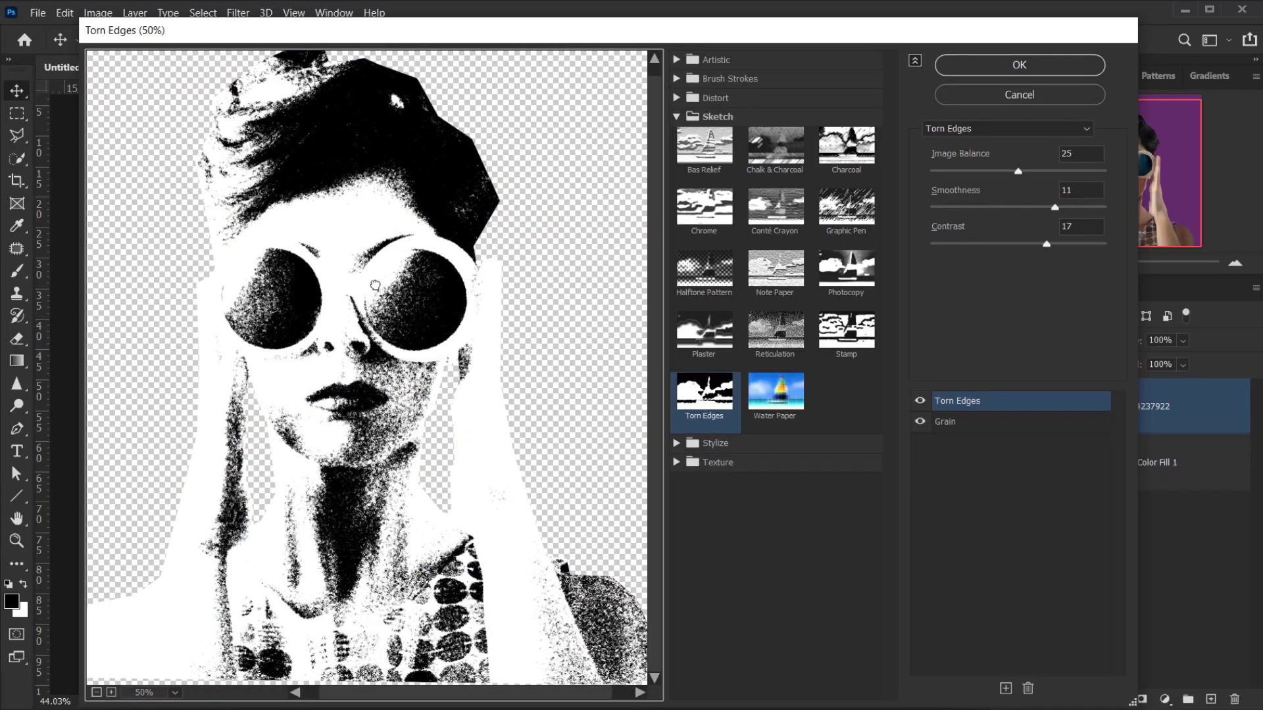
drag(1019, 173, 999, 172)
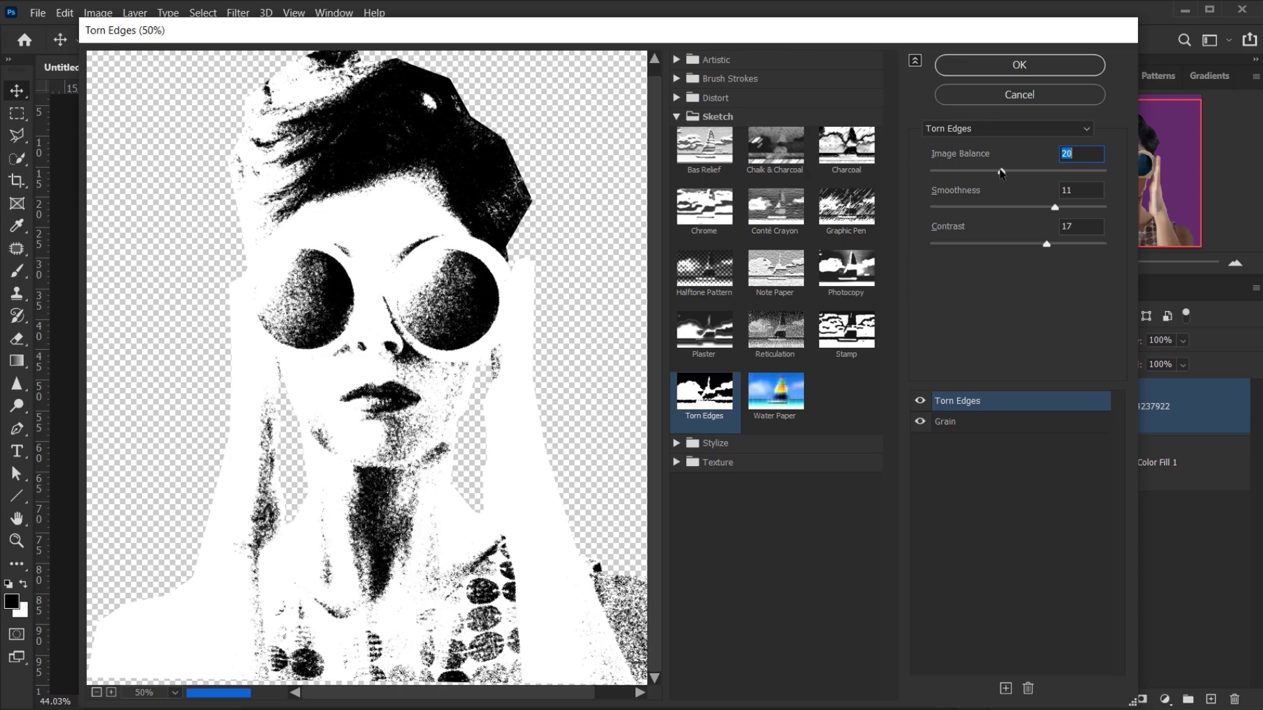
drag(1054, 209, 1126, 198)
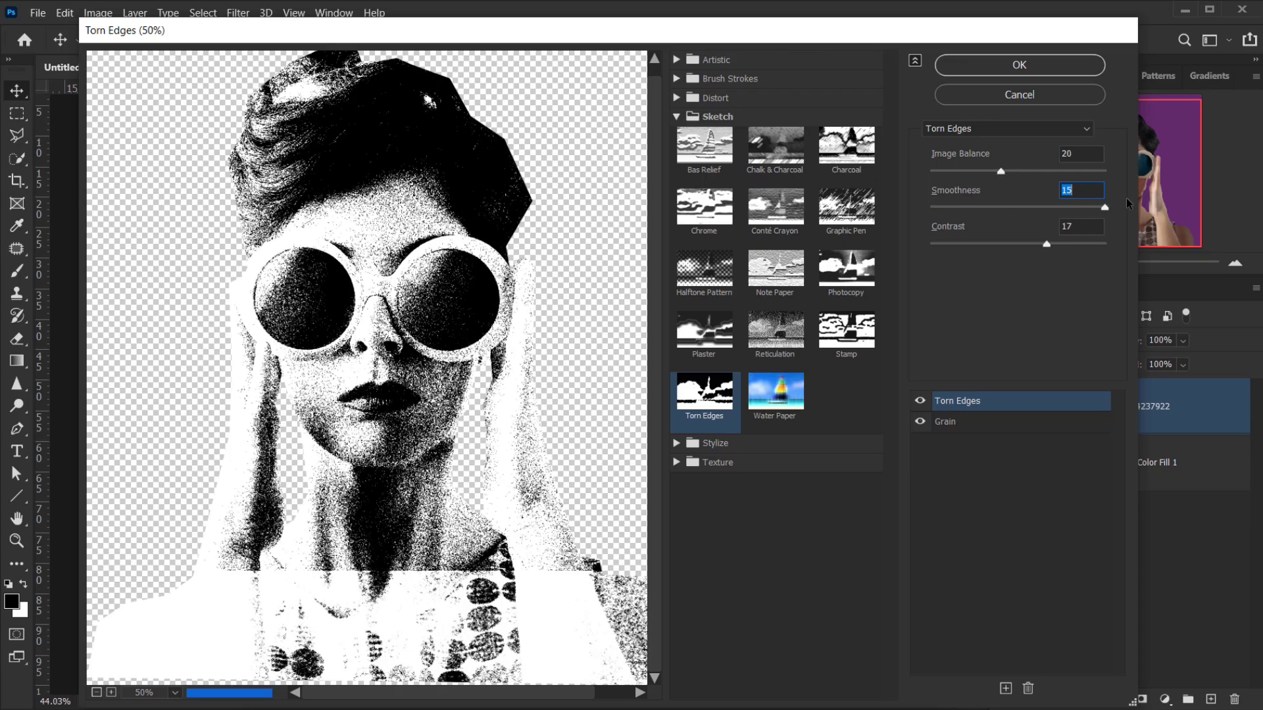
drag(1046, 248, 1053, 245)
click(466, 353)
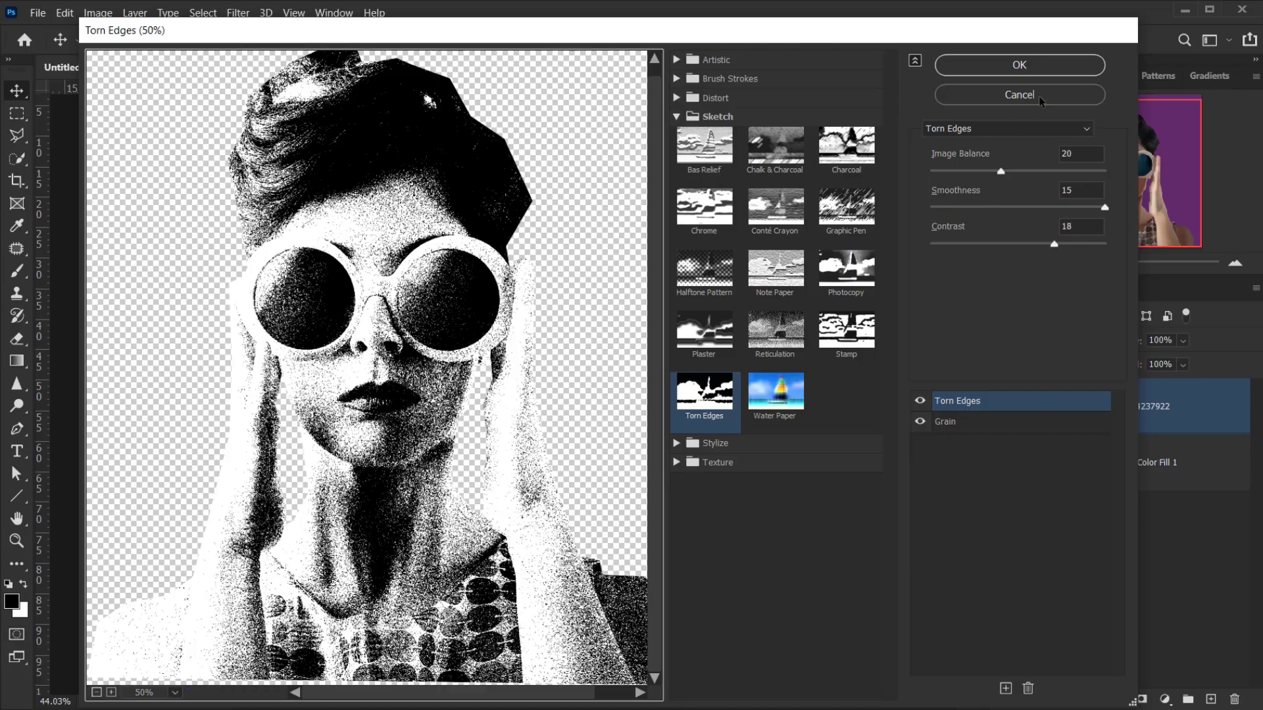
click(1026, 66)
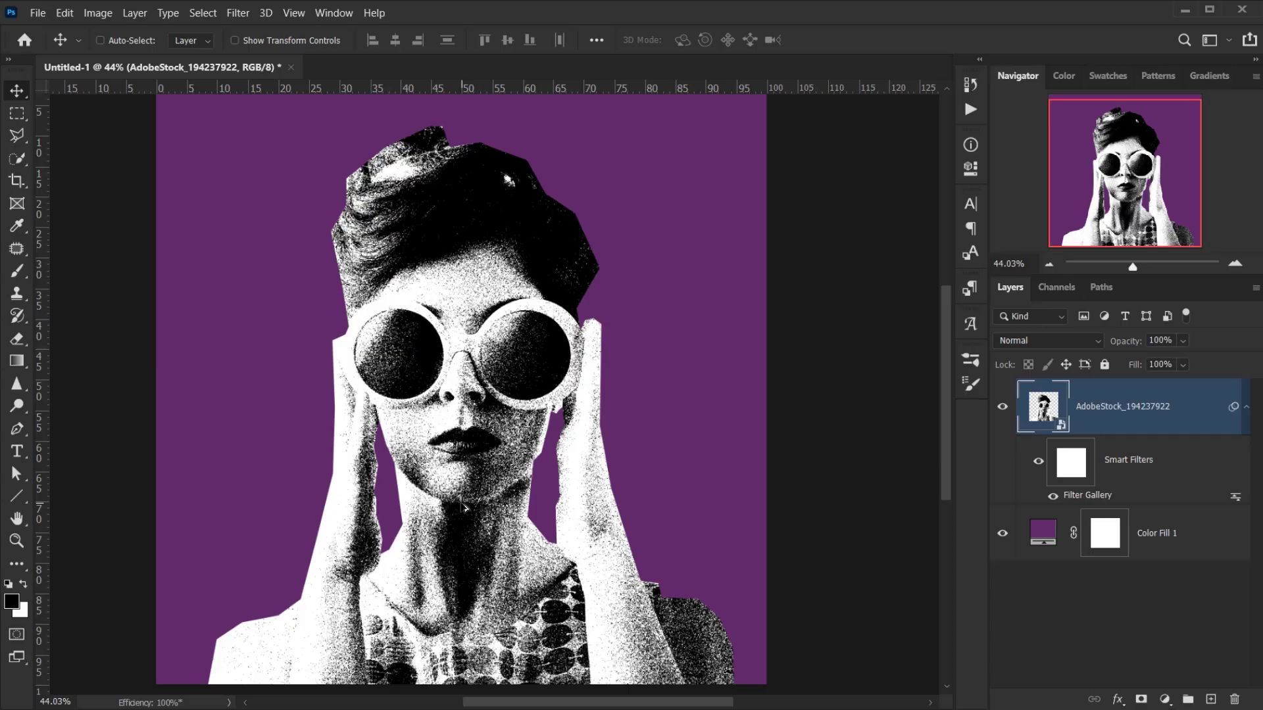
Add a 5 px white outside Stroke layer style to the portrait layer
scroll(463, 506, down, 2)
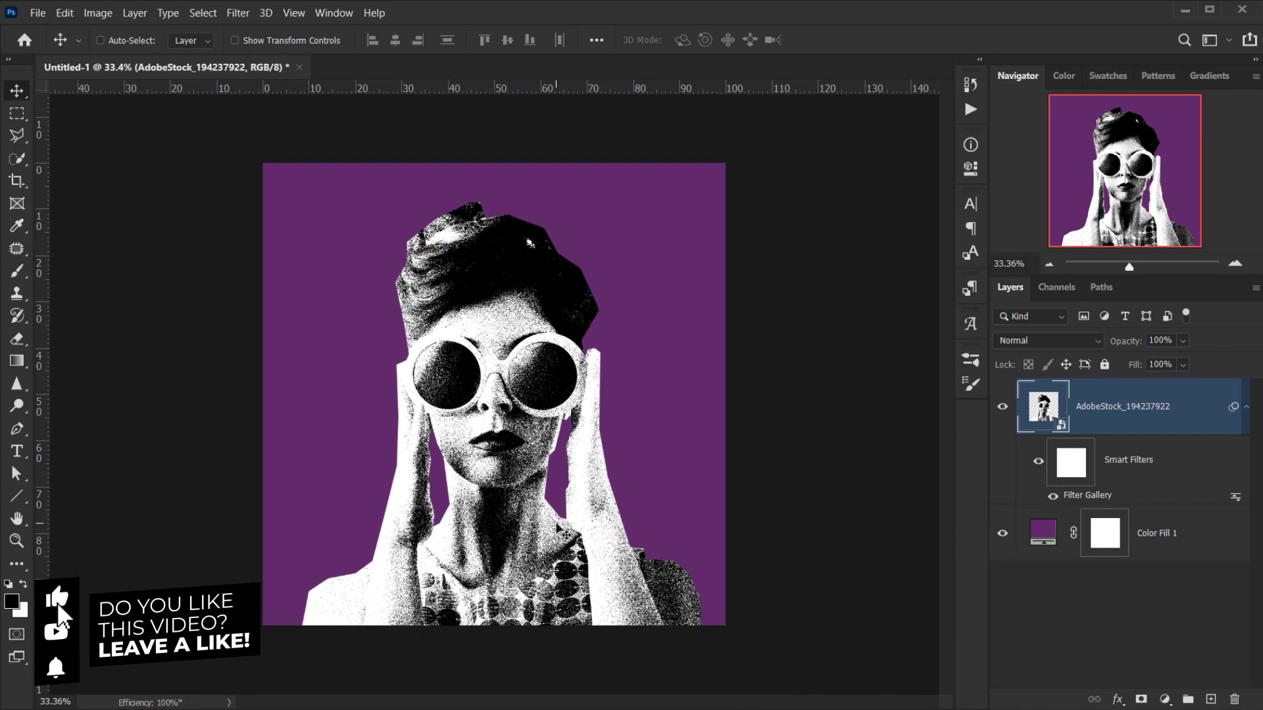
scroll(558, 528, up, 2)
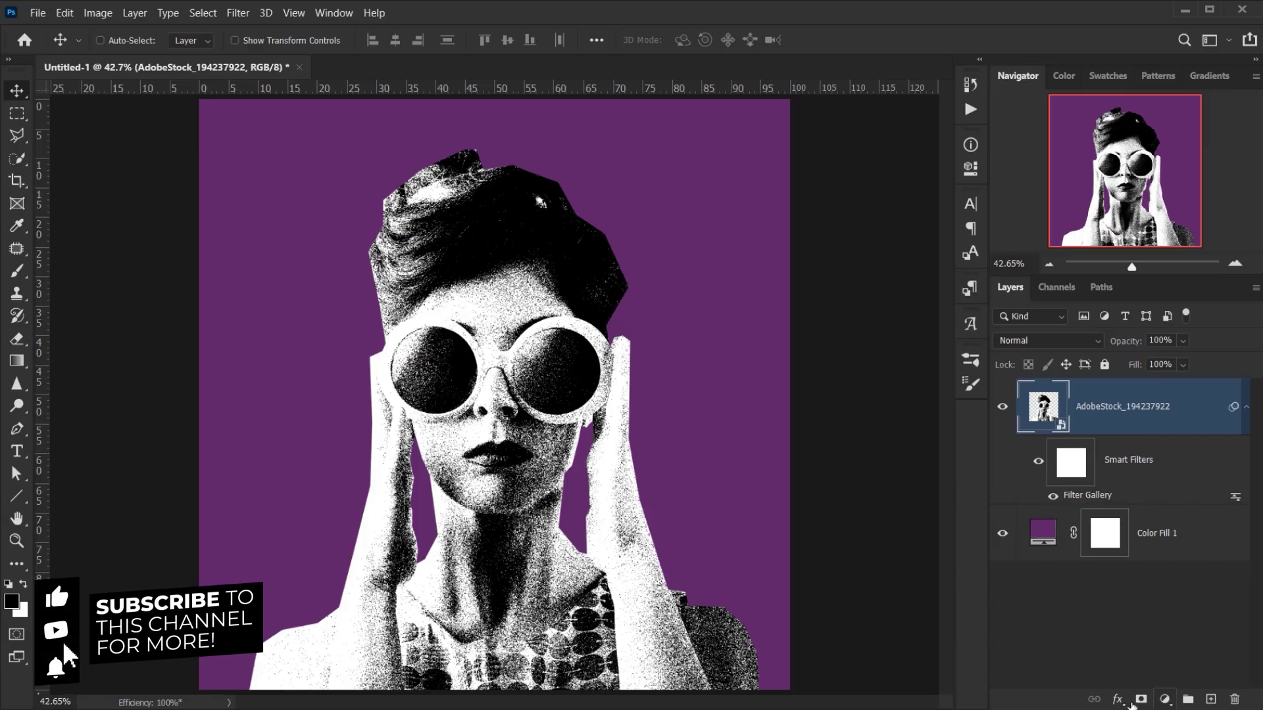
click(1118, 700)
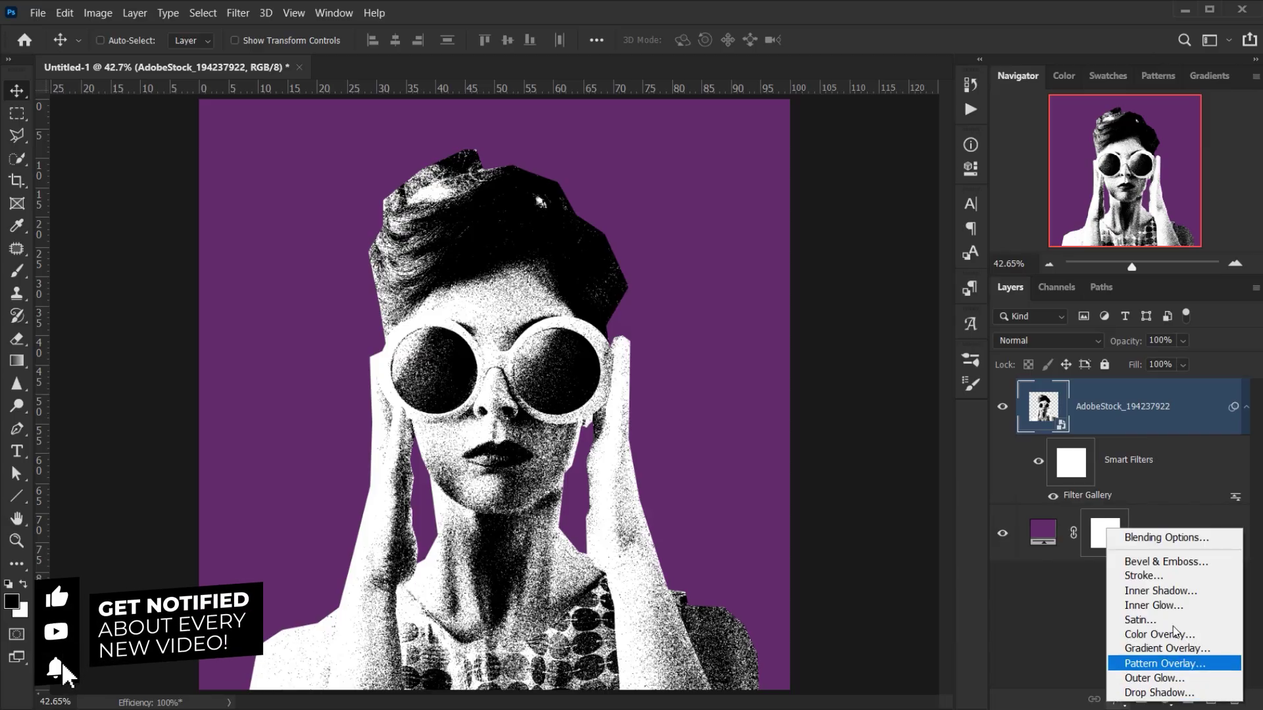
click(1188, 544)
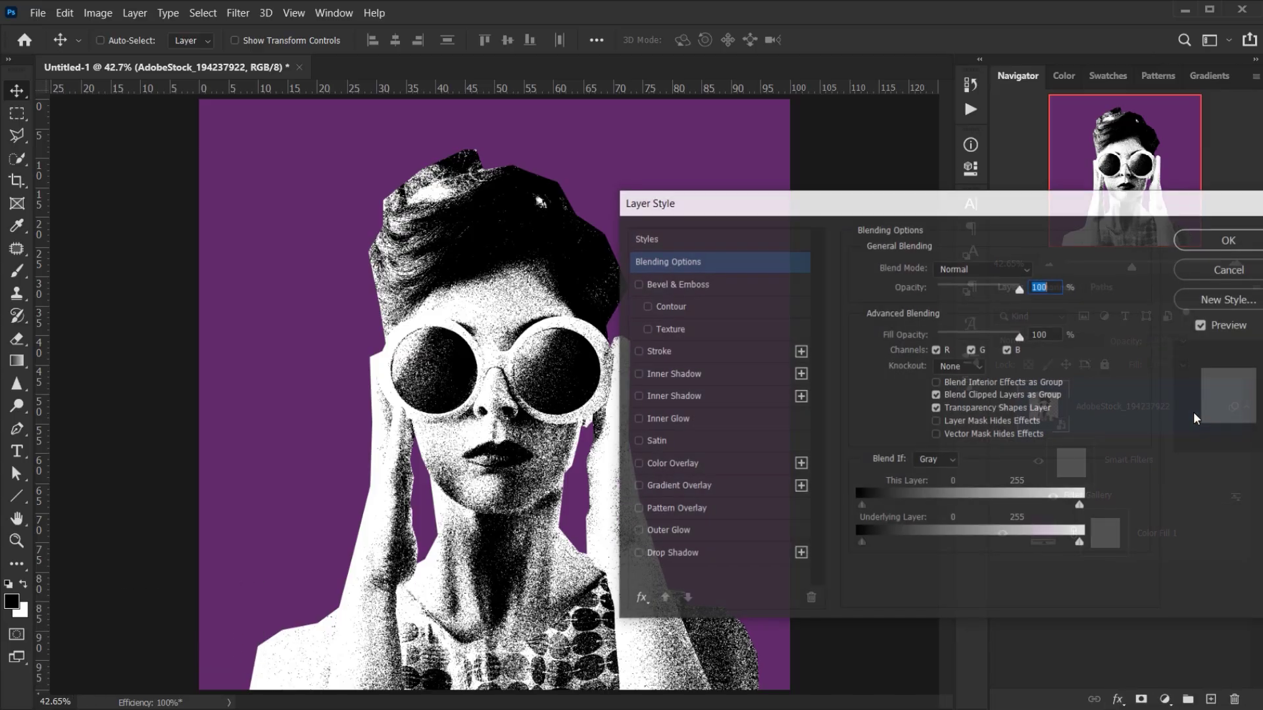
click(662, 352)
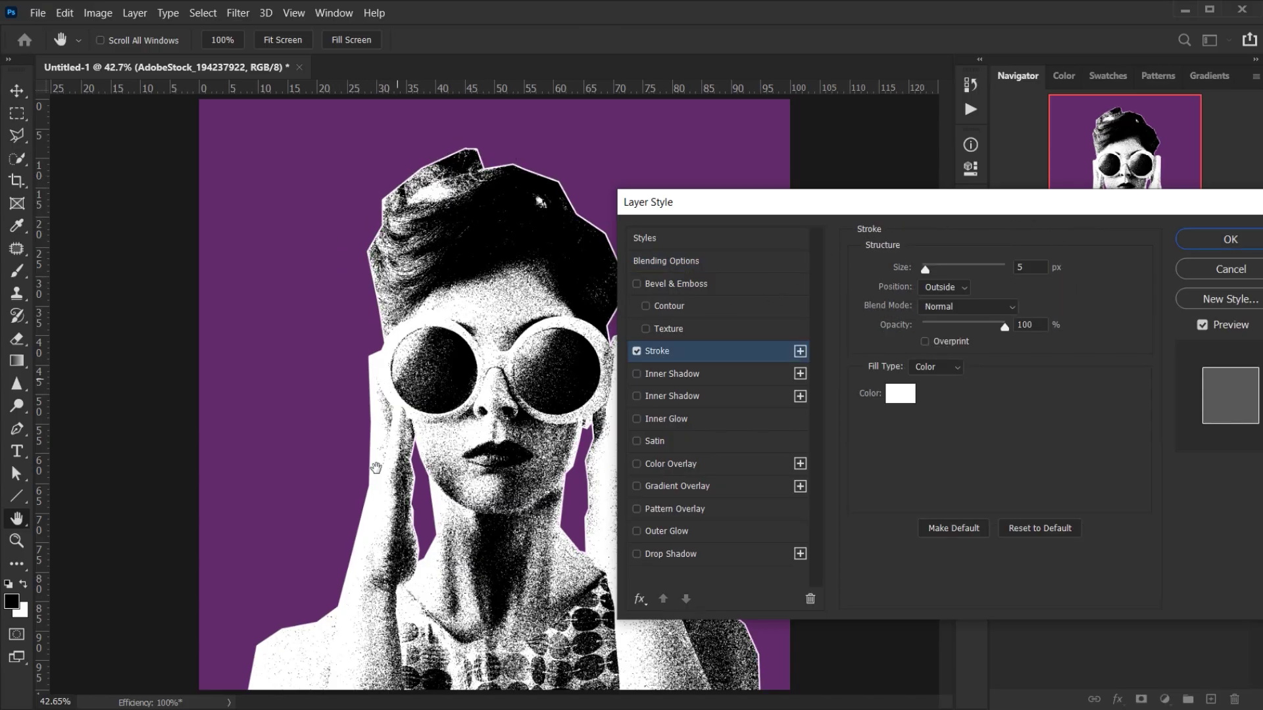
click(1036, 266)
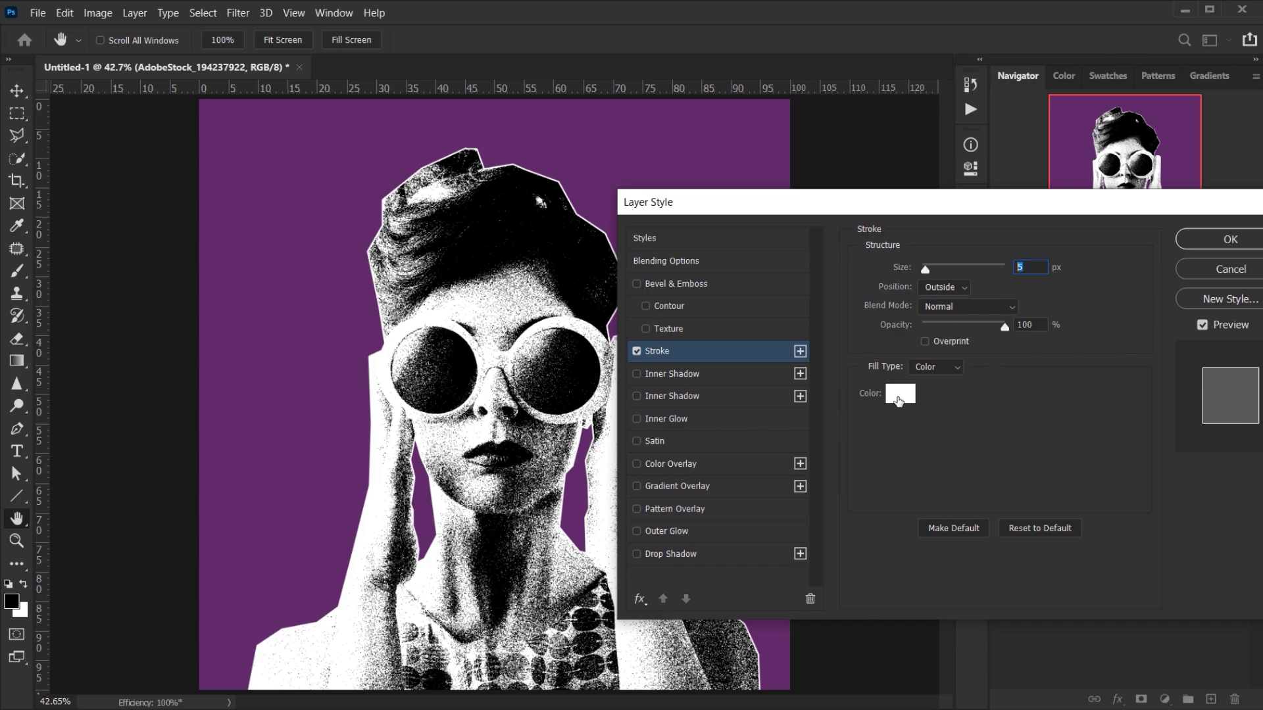
click(1230, 240)
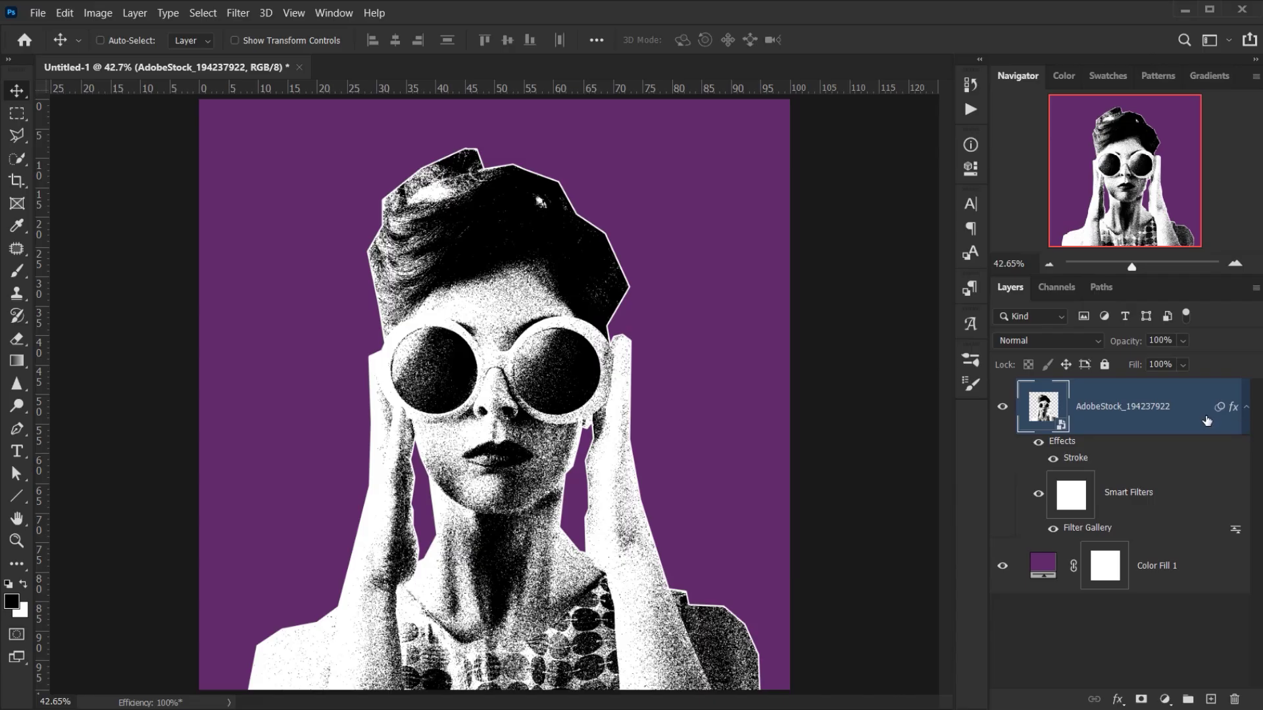
Create a new layer above the portrait and name it Colors
scroll(496, 383, up, 3)
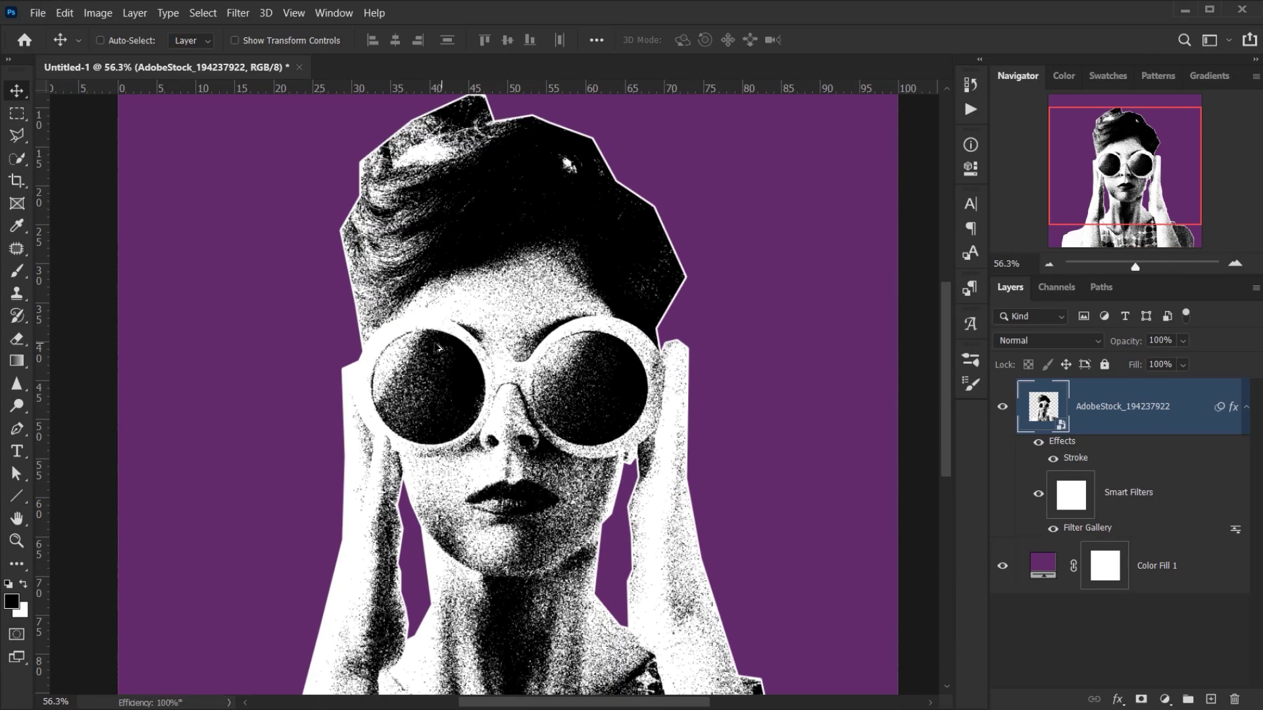
drag(495, 384, 464, 292)
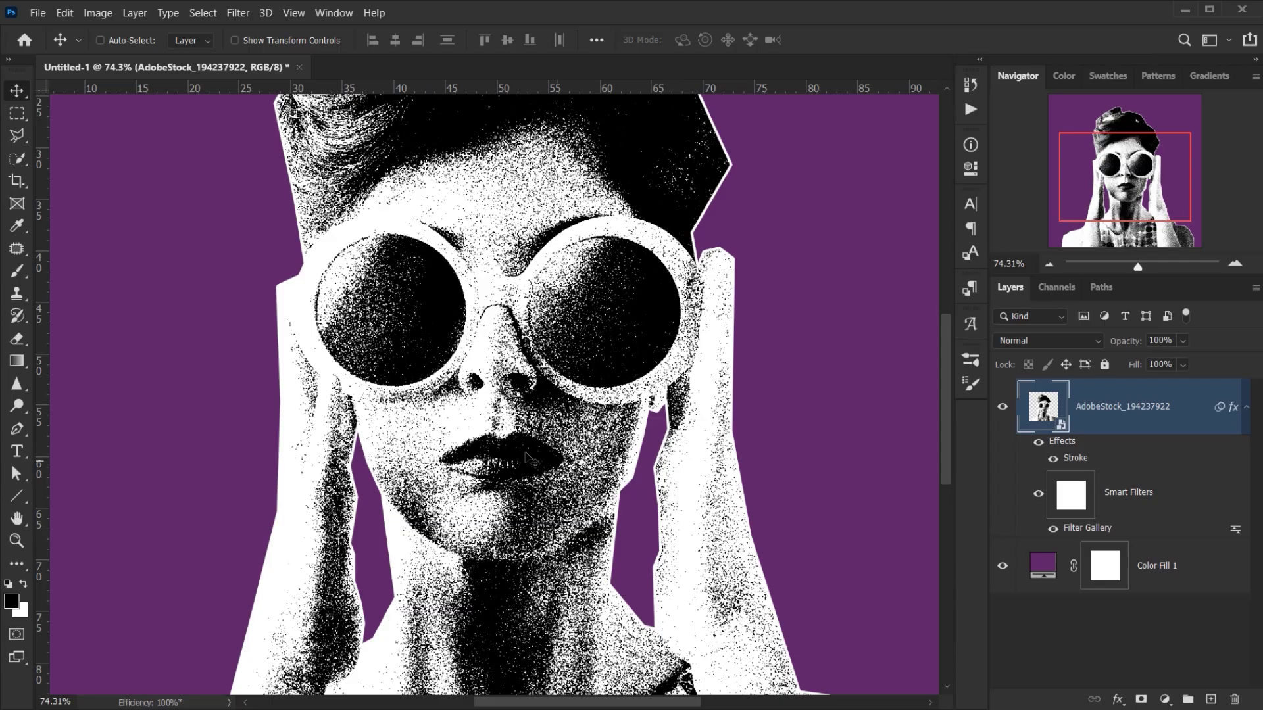
drag(532, 489, 528, 452)
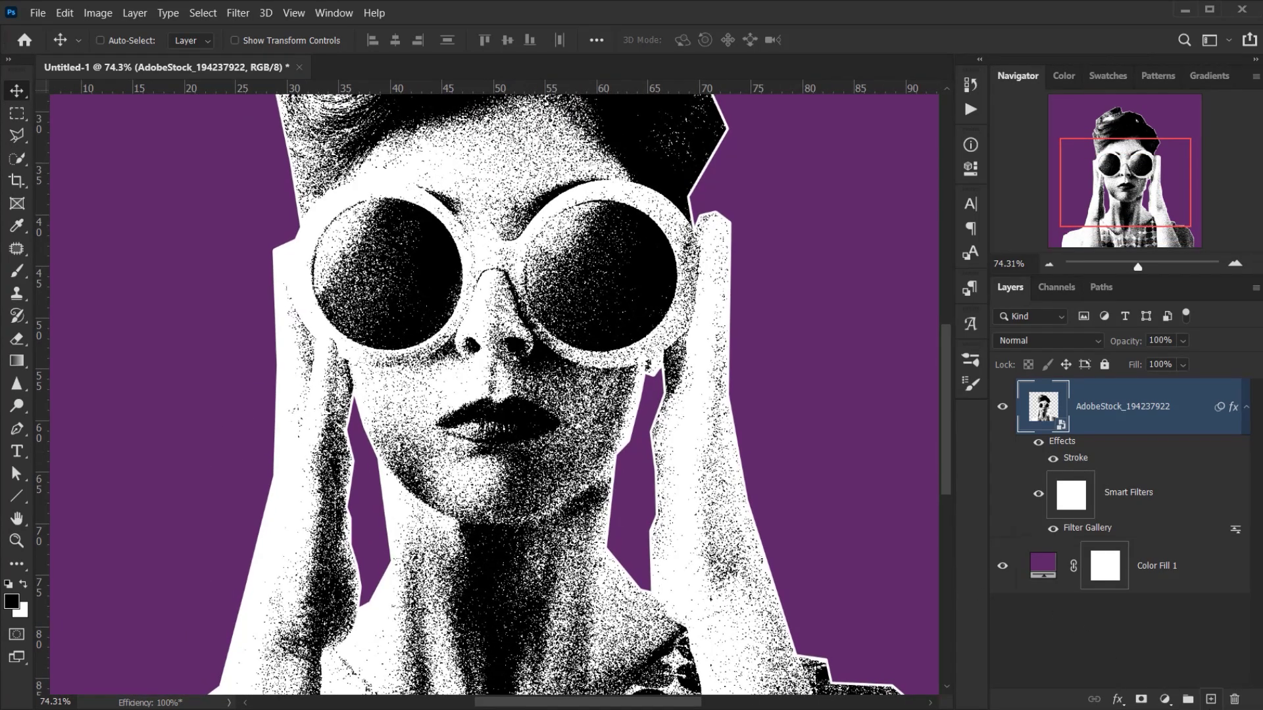
click(1211, 699)
double_click(1098, 407)
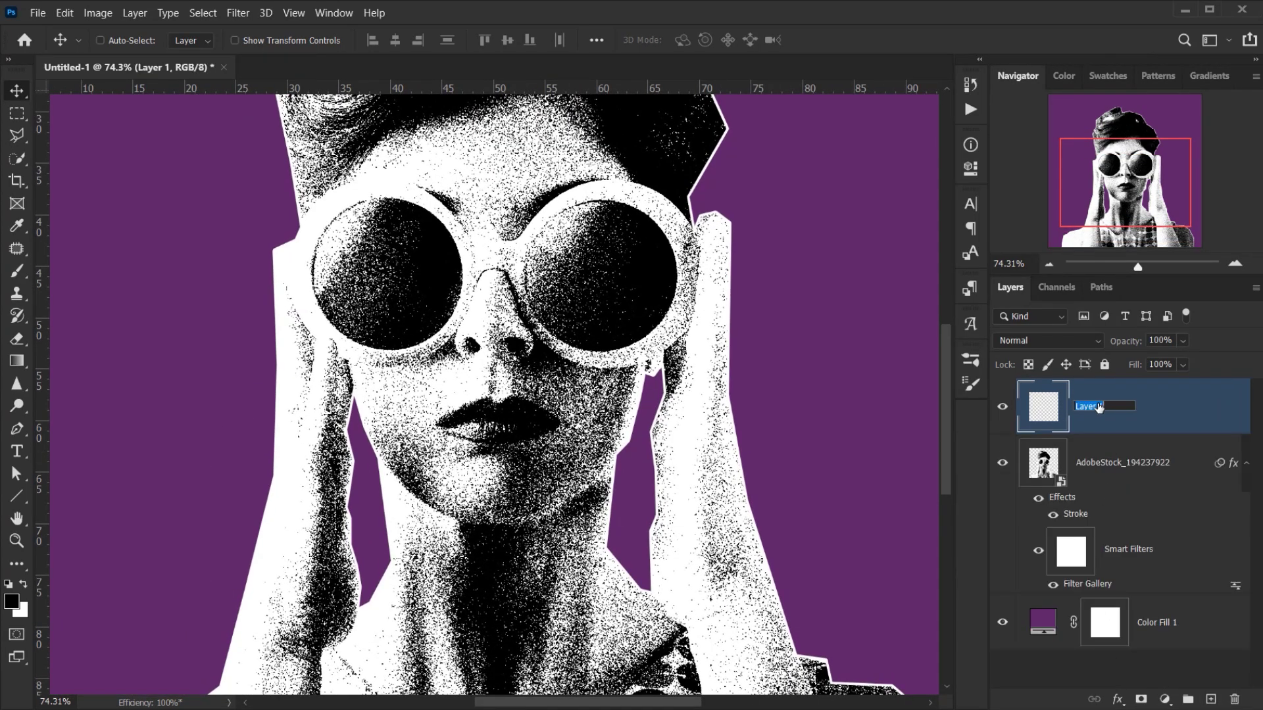
text(Colors)
key(Return)
Switch to the Brush tool and set its blending mode to Dissolve
key(b)
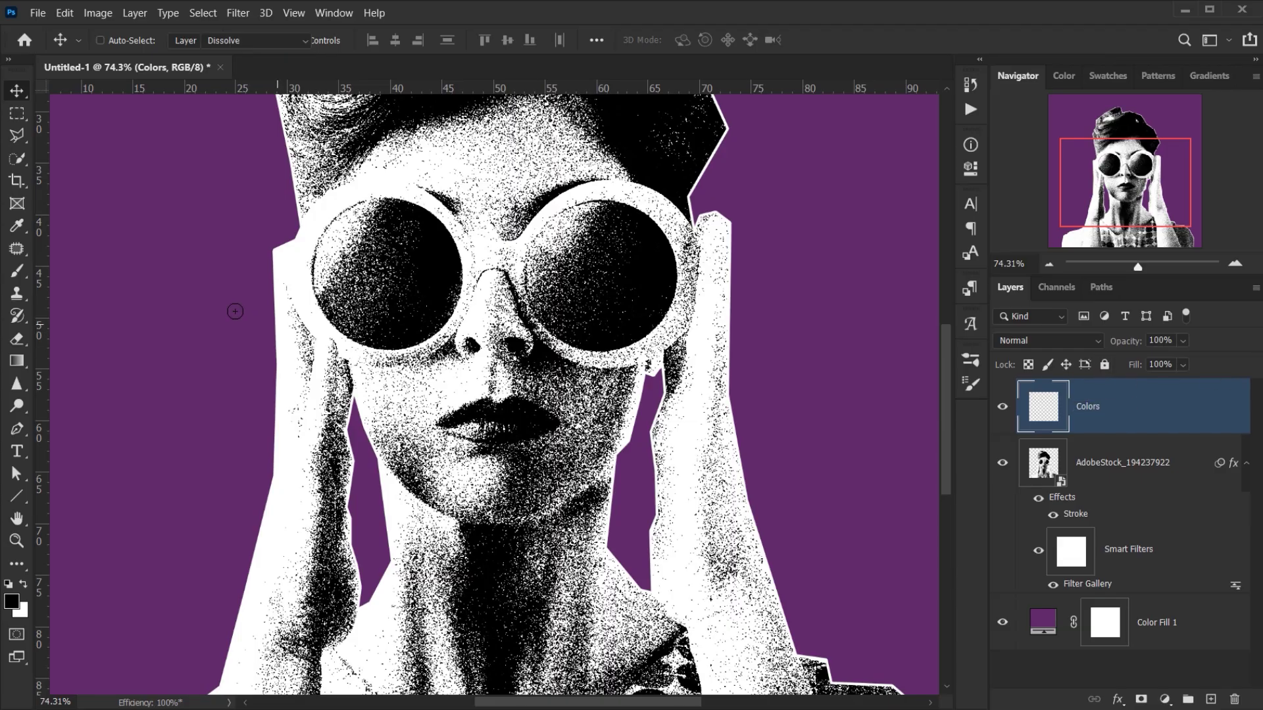
scroll(248, 339, down, 3)
scroll(167, 349, up, 1)
scroll(211, 361, up, 2)
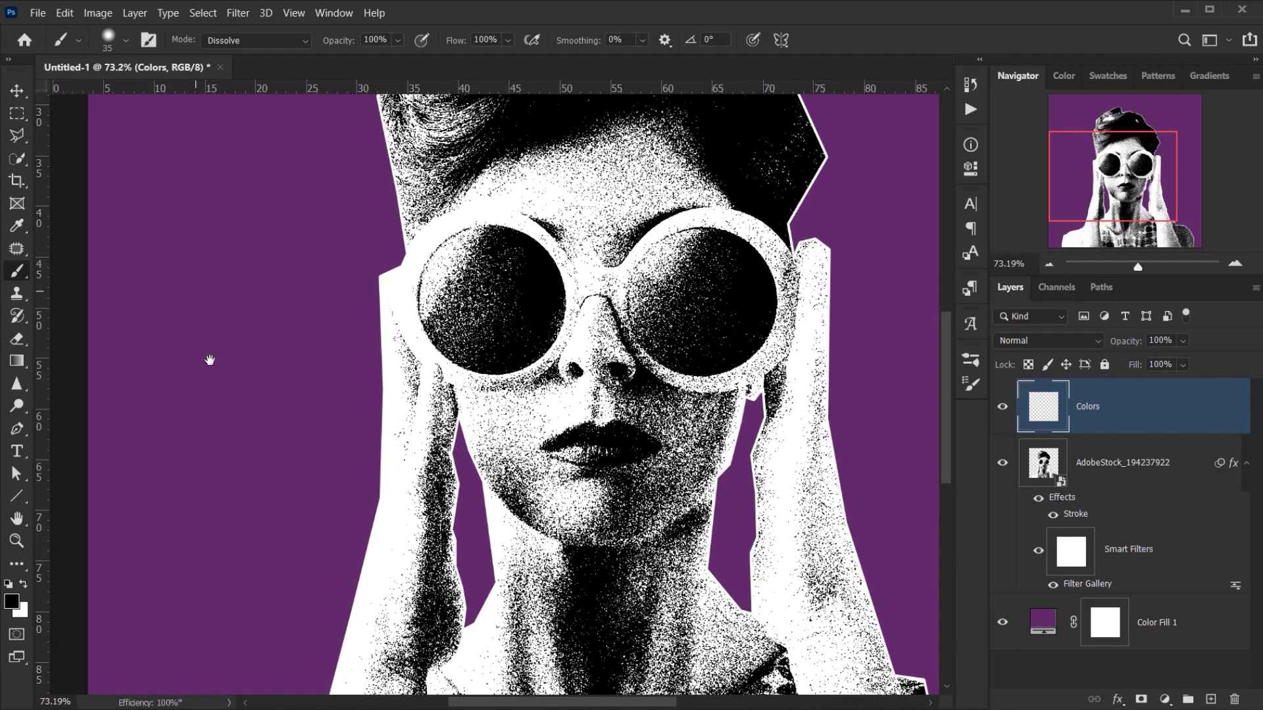
click(229, 42)
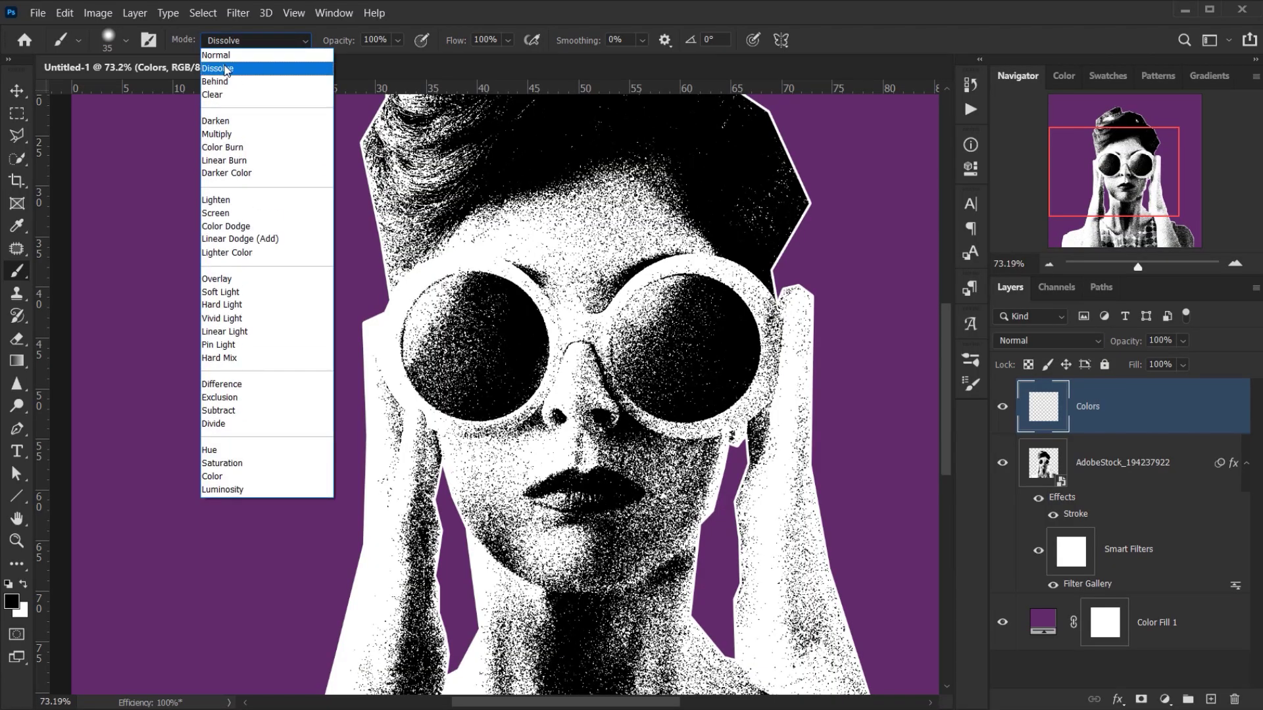
click(226, 68)
scroll(665, 306, up, 1)
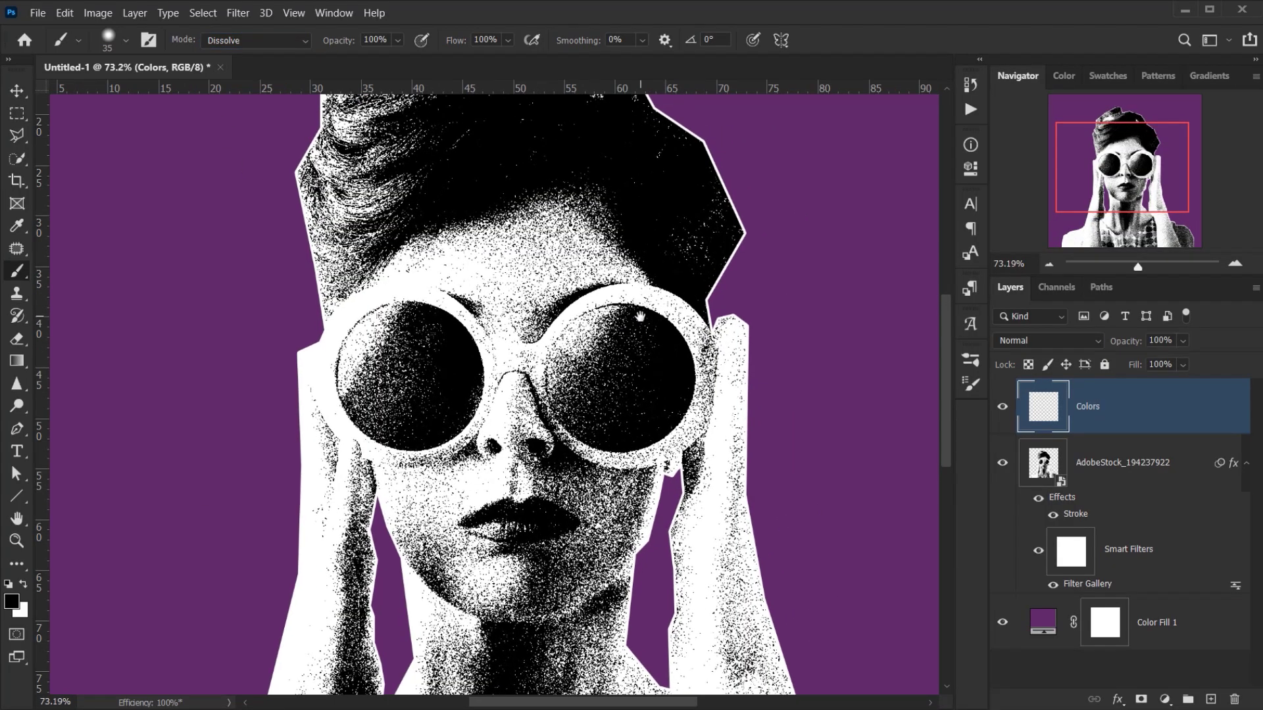
Try black Dissolve brush strokes on the Colors layer beside the woman's head
scroll(553, 303, up, 1)
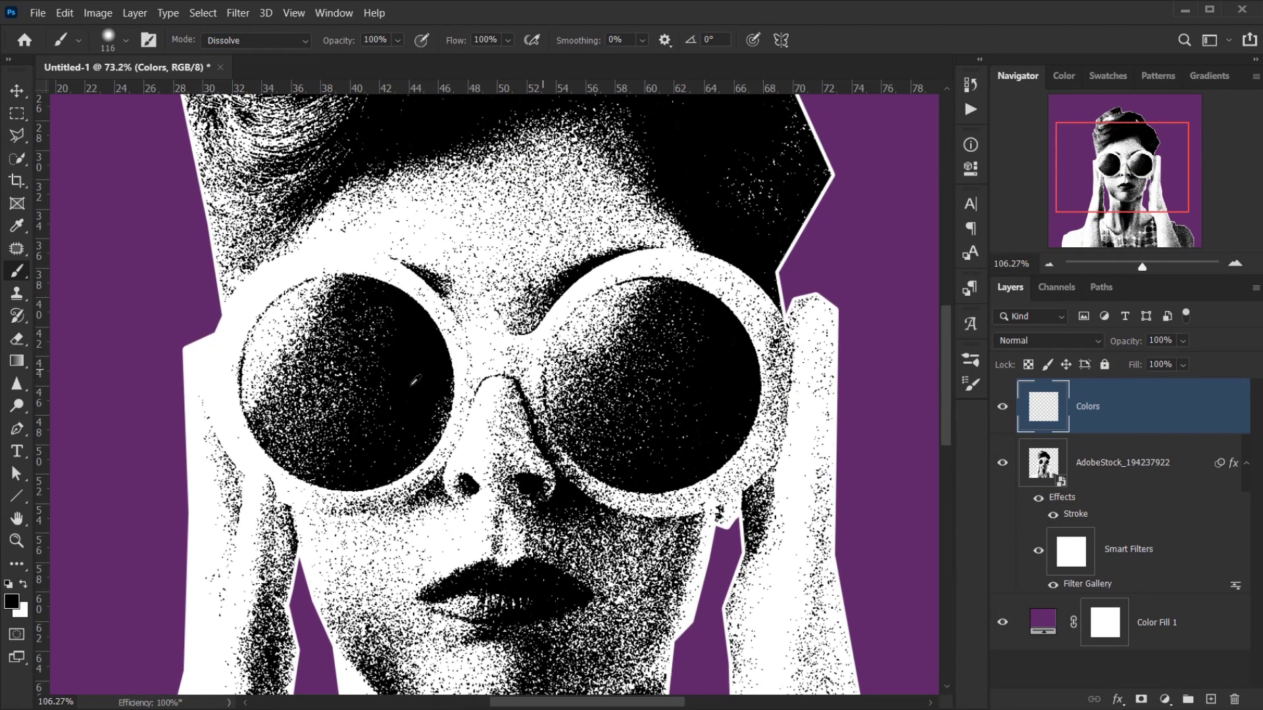
mouse_move(501, 238)
mouse_down()
mouse_move(452, 225)
mouse_move(367, 240)
mouse_move(307, 293)
mouse_up()
key(ctrl+z)
drag(148, 282, 473, 302)
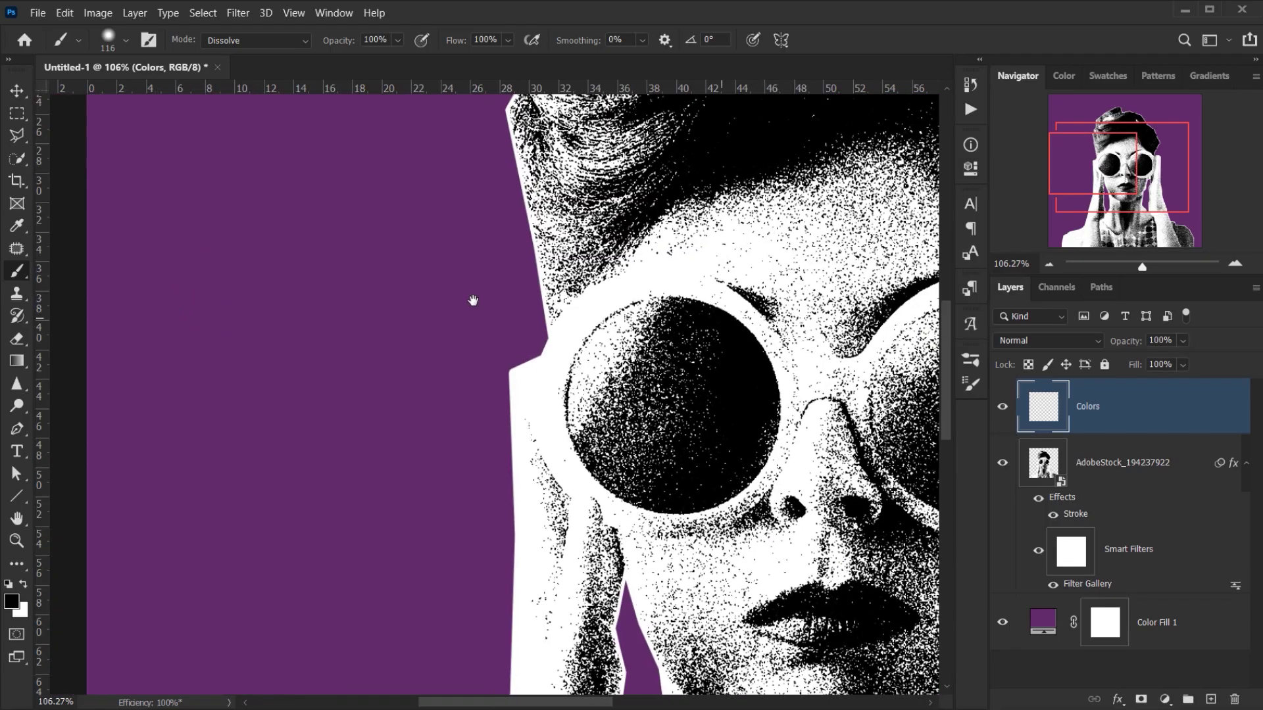
mouse_move(281, 285)
mouse_down()
mouse_move(373, 312)
mouse_move(333, 294)
mouse_move(377, 274)
mouse_move(344, 290)
mouse_move(421, 309)
mouse_up()
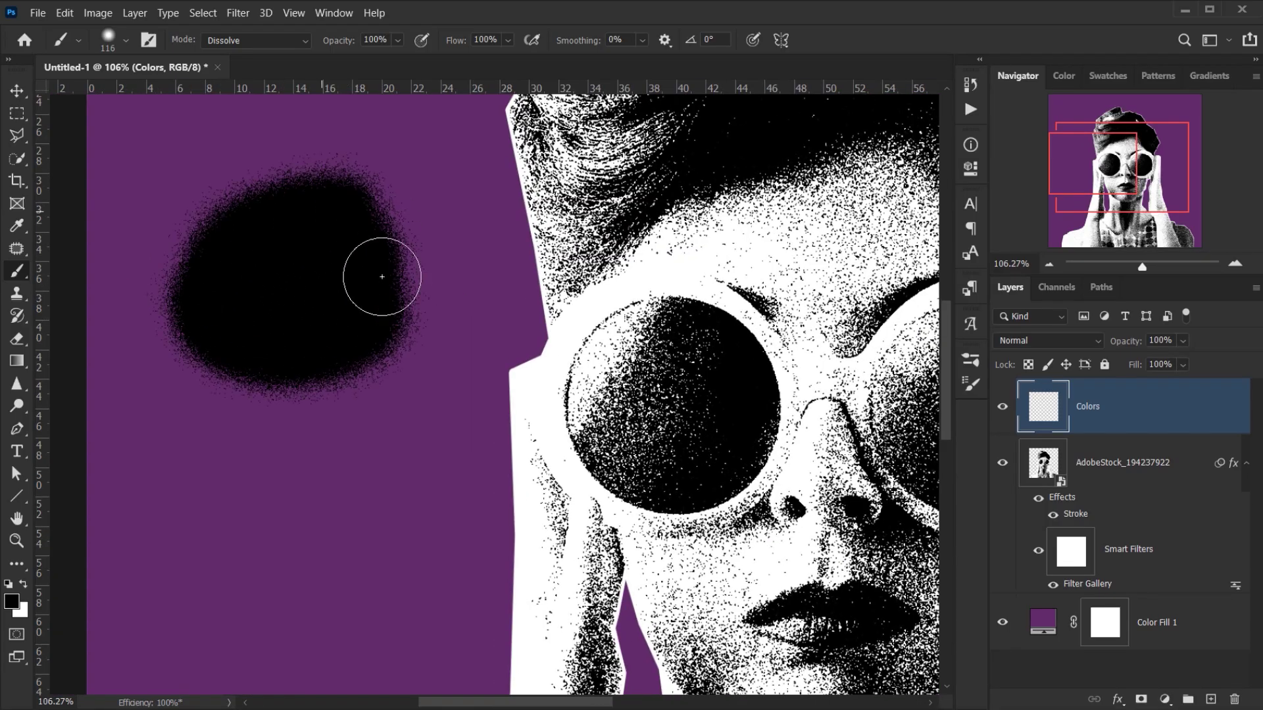
key(ctrl+z)
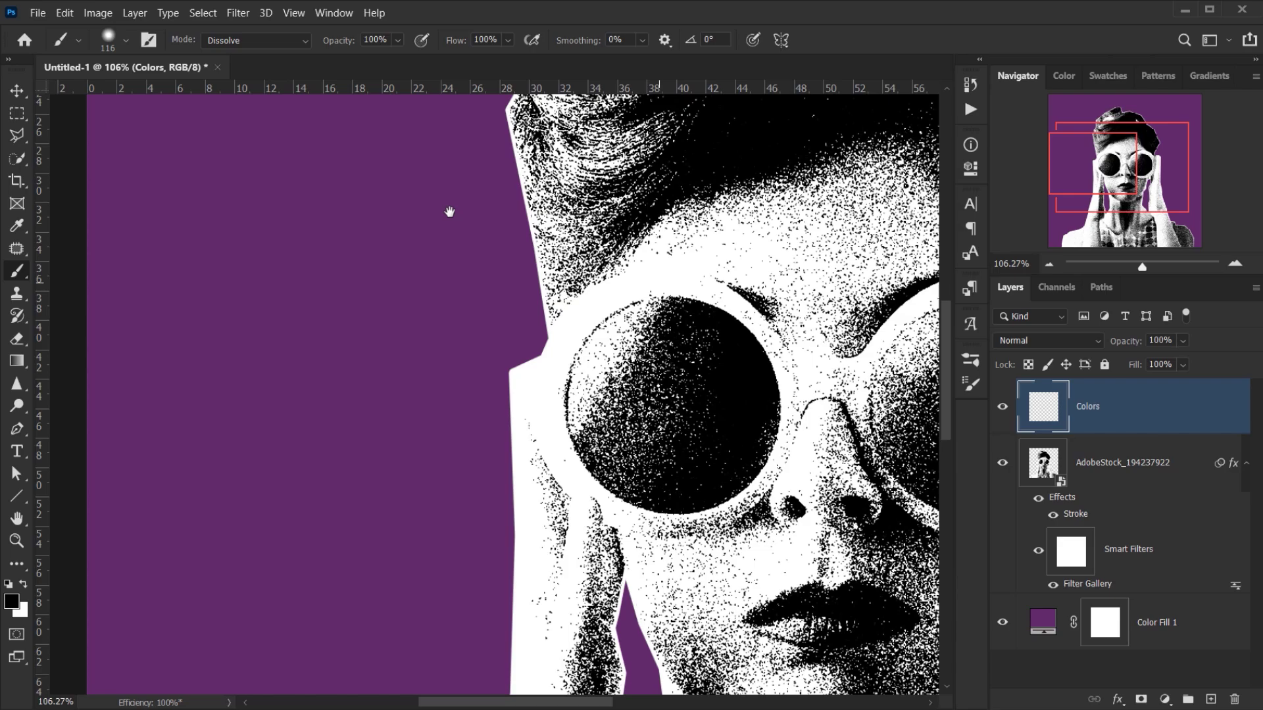
Set the background colour to a vivid magenta with hue 292
drag(449, 212, 78, 77)
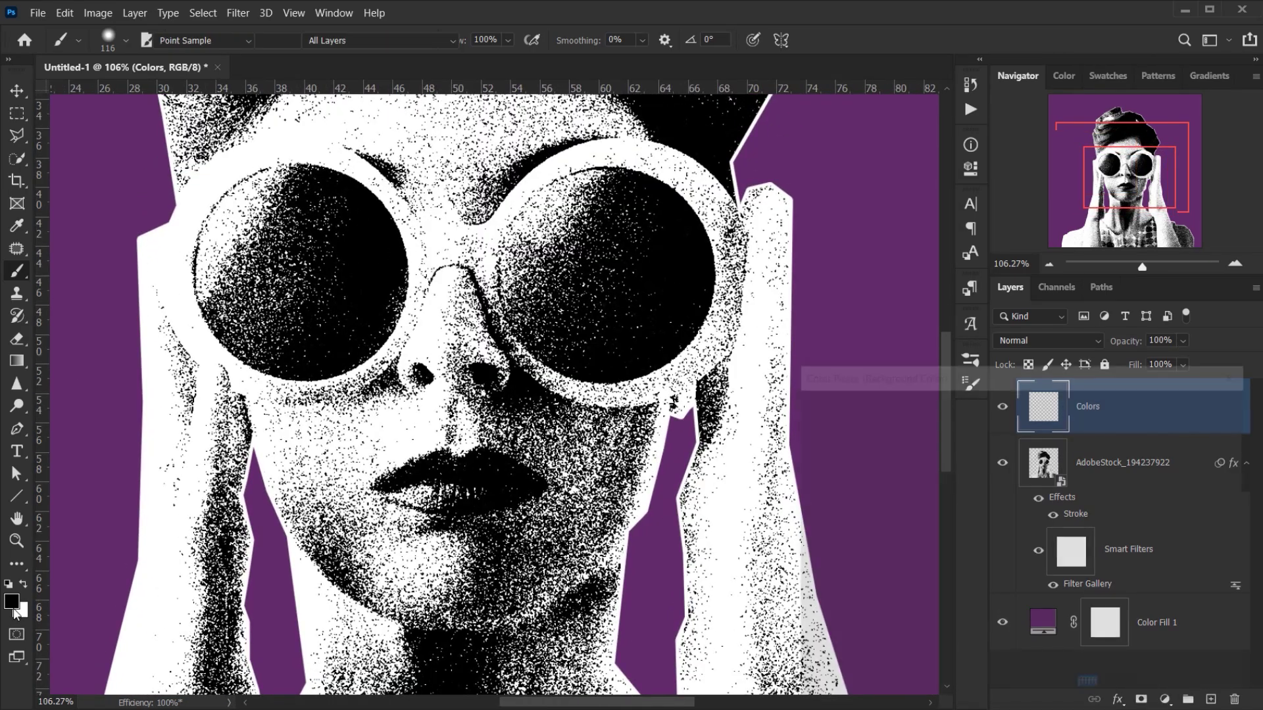
click(16, 612)
drag(1046, 470, 1049, 461)
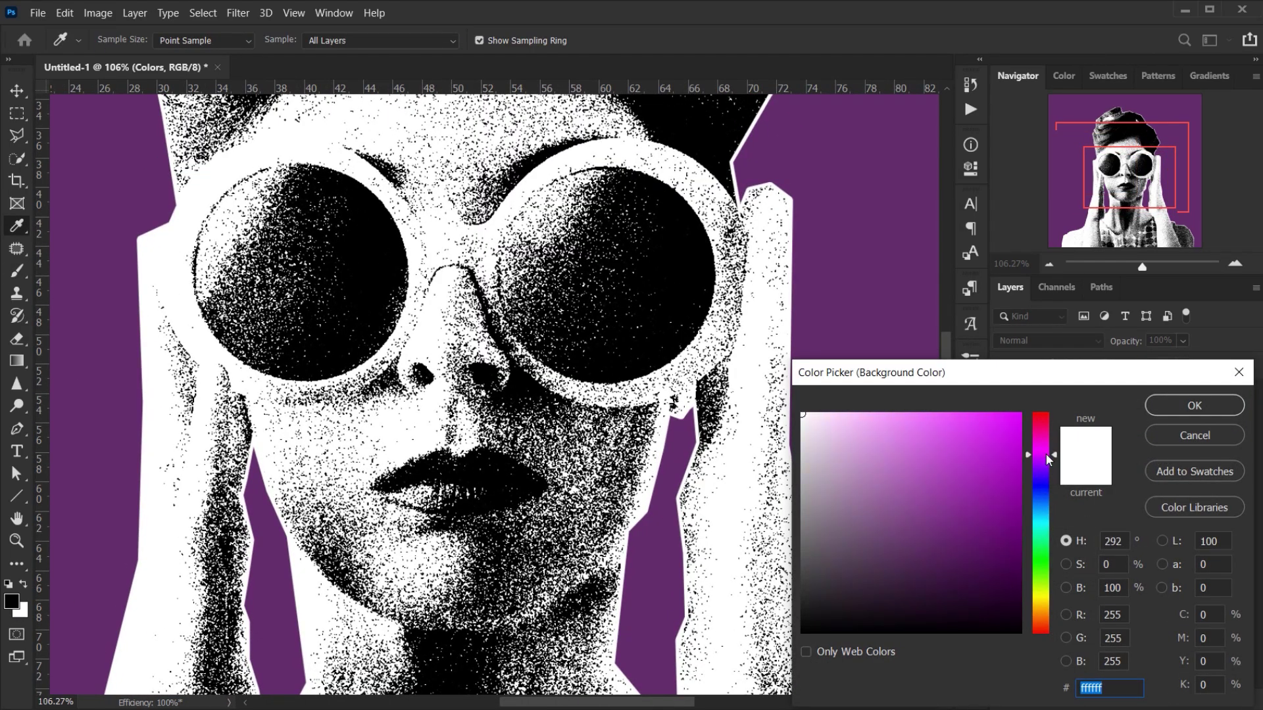
click(1000, 431)
click(1194, 406)
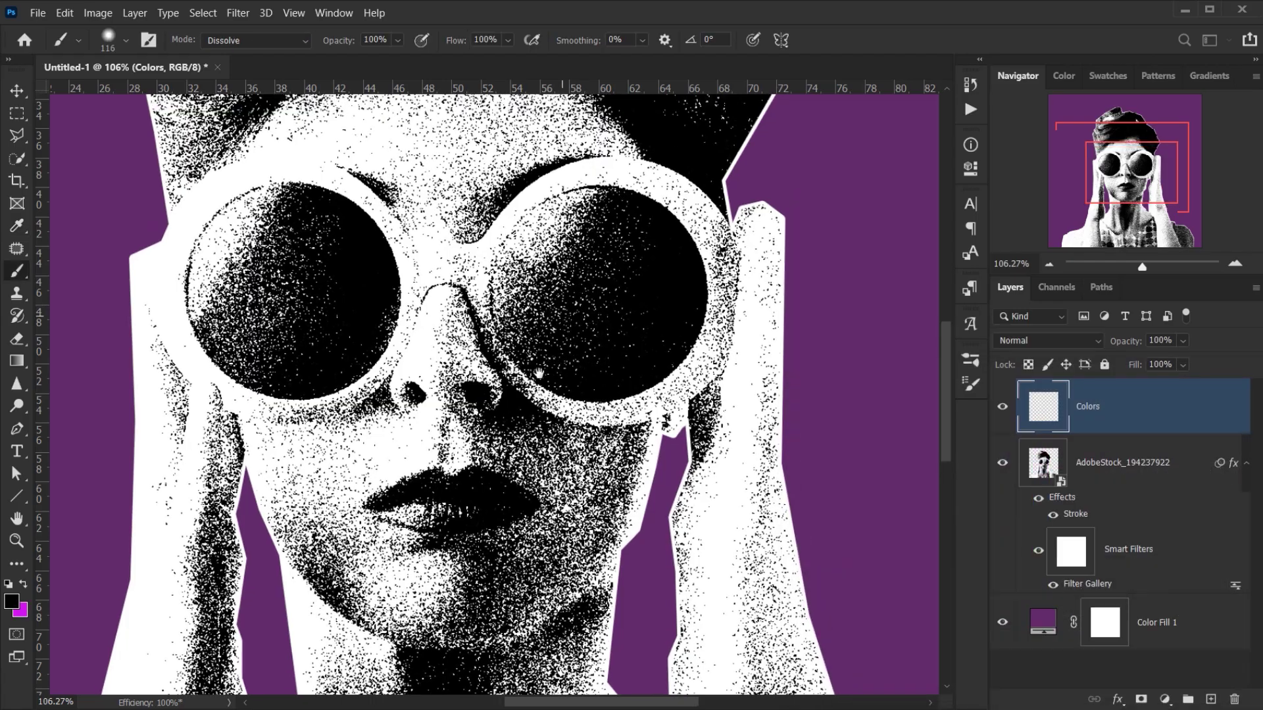
Make magenta the painting colour and paint over both sunglass lenses on the Colors layer
mouse_move(582, 320)
mouse_down()
mouse_move(538, 326)
mouse_move(556, 432)
mouse_up()
mouse_move(572, 320)
mouse_down()
mouse_move(625, 330)
mouse_move(625, 359)
mouse_move(570, 434)
mouse_move(509, 426)
mouse_move(494, 416)
mouse_move(536, 304)
mouse_up()
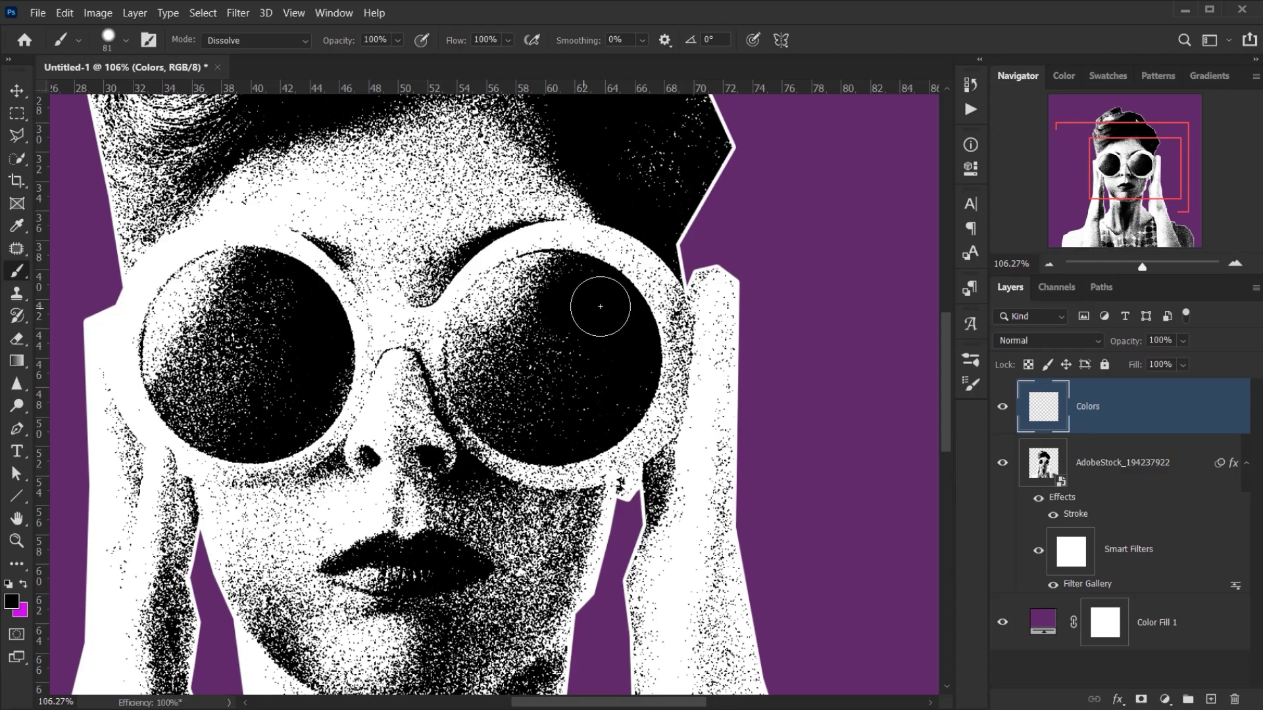
key(x)
drag(536, 304, 547, 304)
mouse_move(547, 309)
mouse_down()
mouse_move(533, 356)
mouse_move(593, 355)
mouse_up()
mouse_move(302, 361)
mouse_down()
mouse_move(271, 322)
mouse_move(292, 405)
mouse_move(185, 355)
mouse_move(300, 324)
mouse_move(197, 389)
mouse_move(211, 304)
mouse_move(265, 294)
mouse_move(212, 418)
mouse_up()
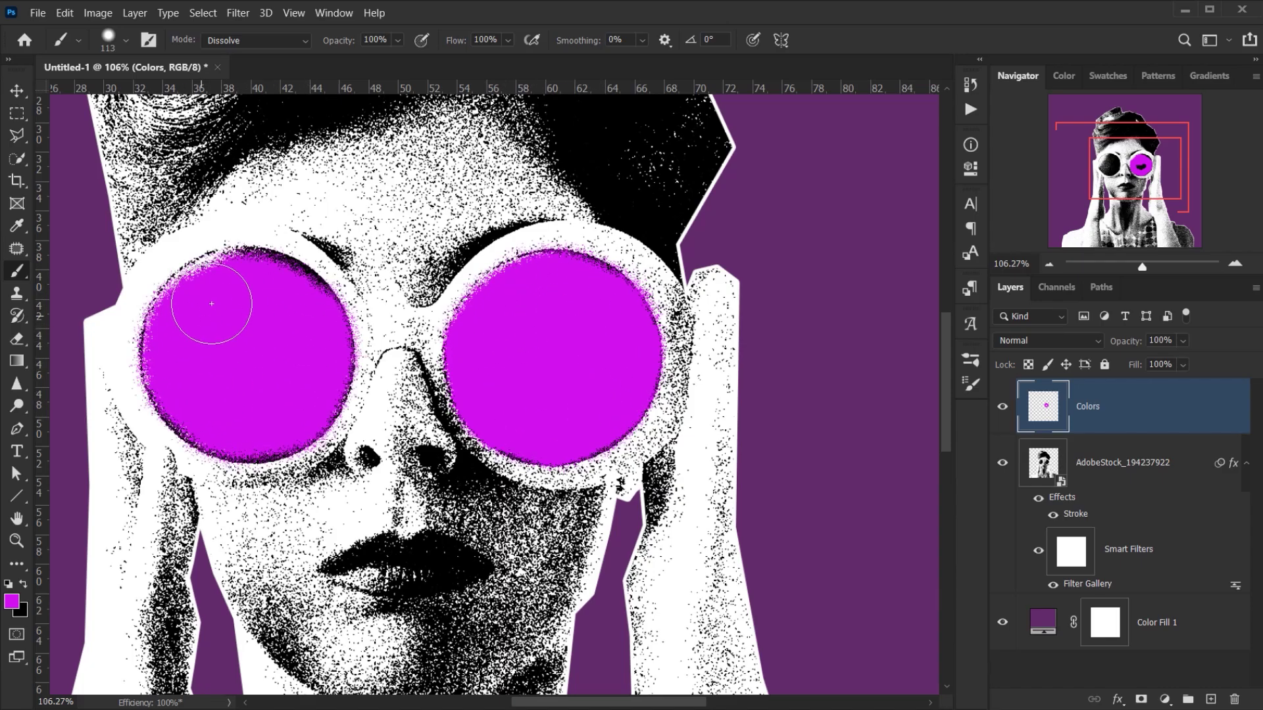
scroll(362, 405, down, 9)
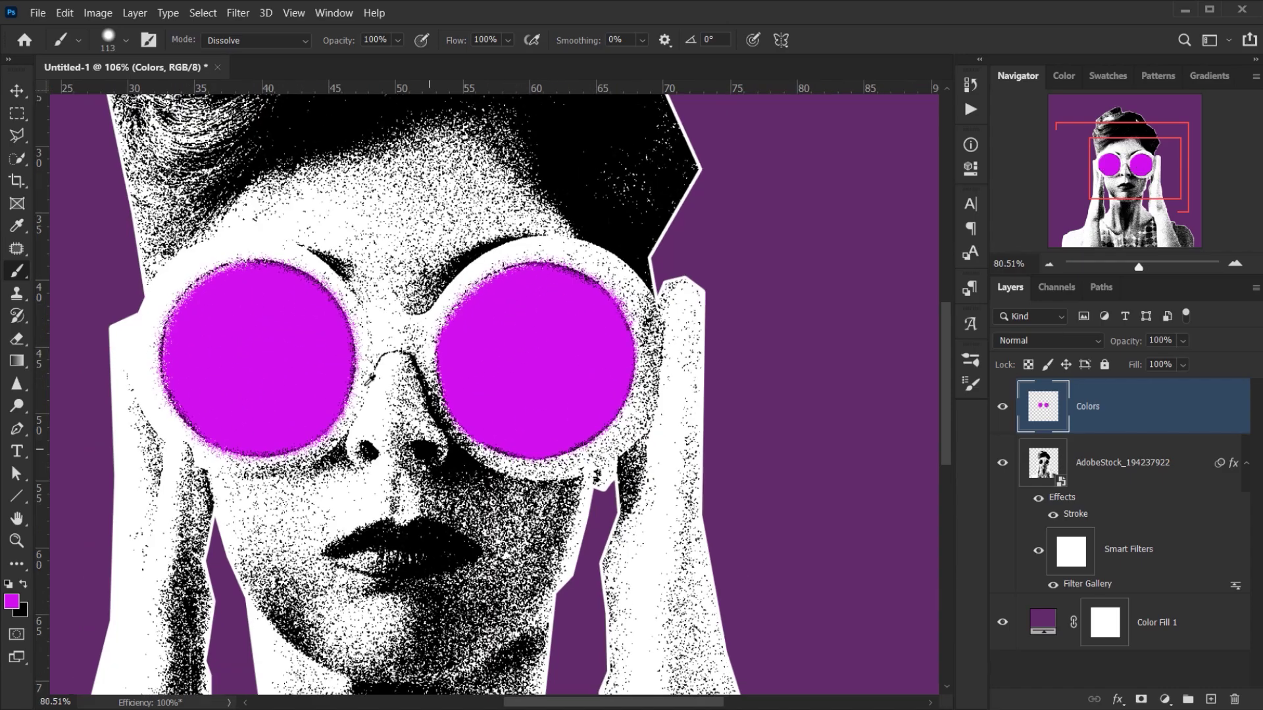
scroll(365, 412, up, 8)
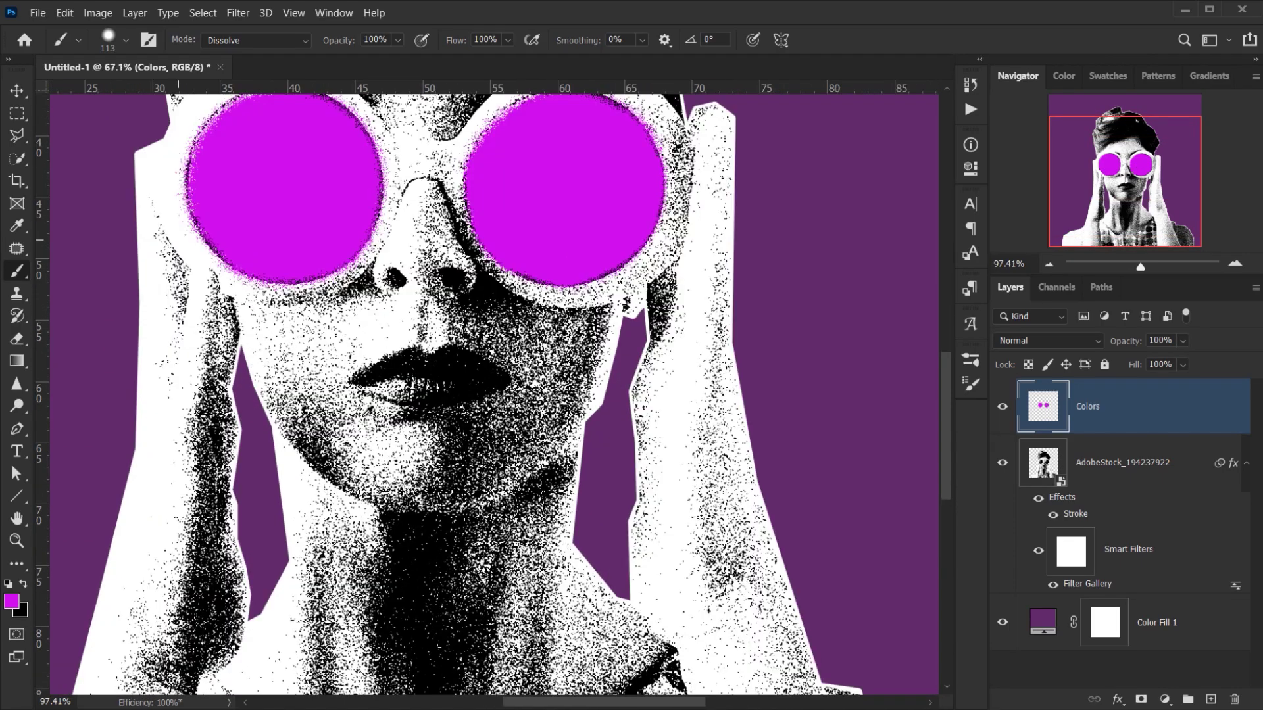
Set the foreground colour to the orange-red f5351c
click(12, 601)
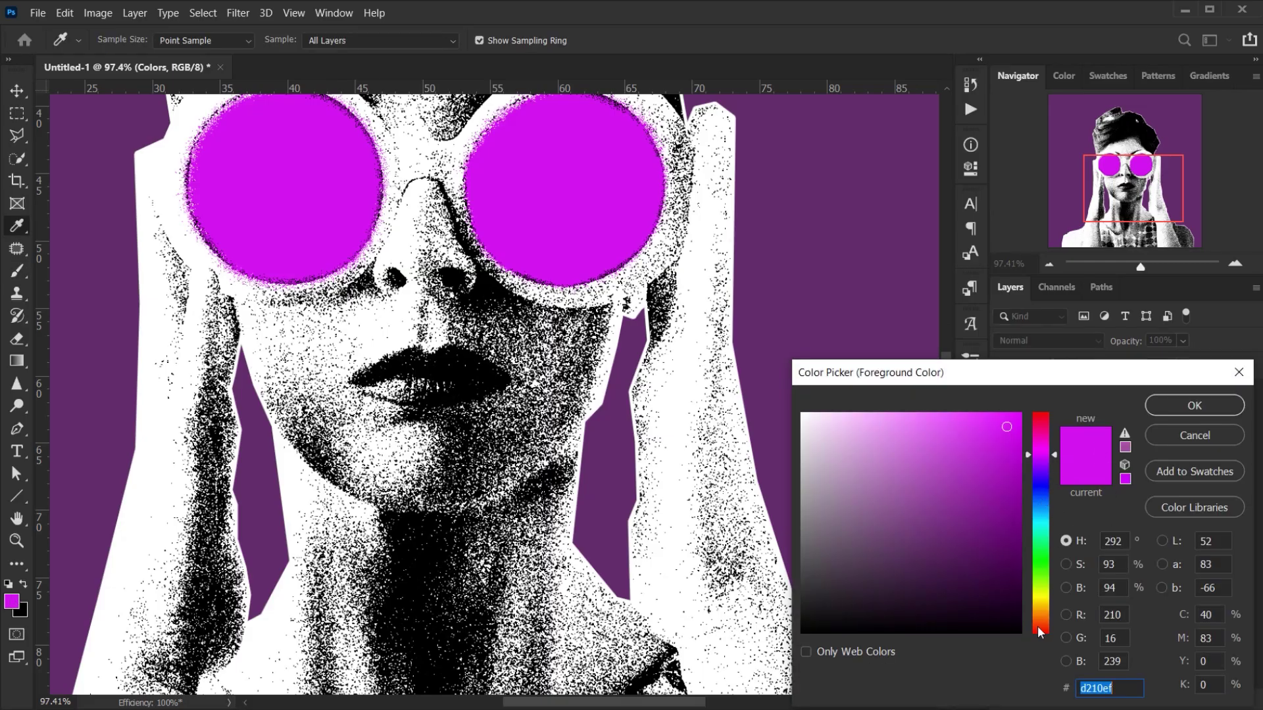
mouse_move(1040, 633)
mouse_down()
mouse_move(1041, 609)
mouse_move(1040, 631)
mouse_up()
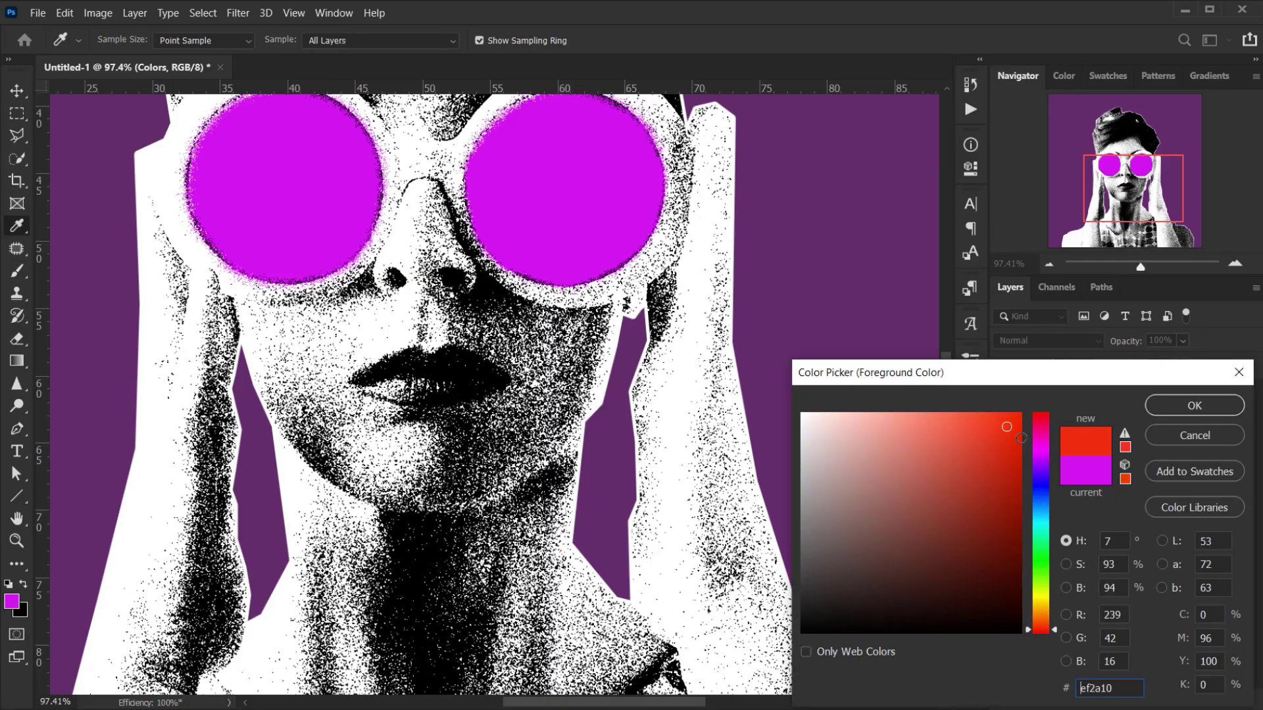
drag(1021, 438, 997, 421)
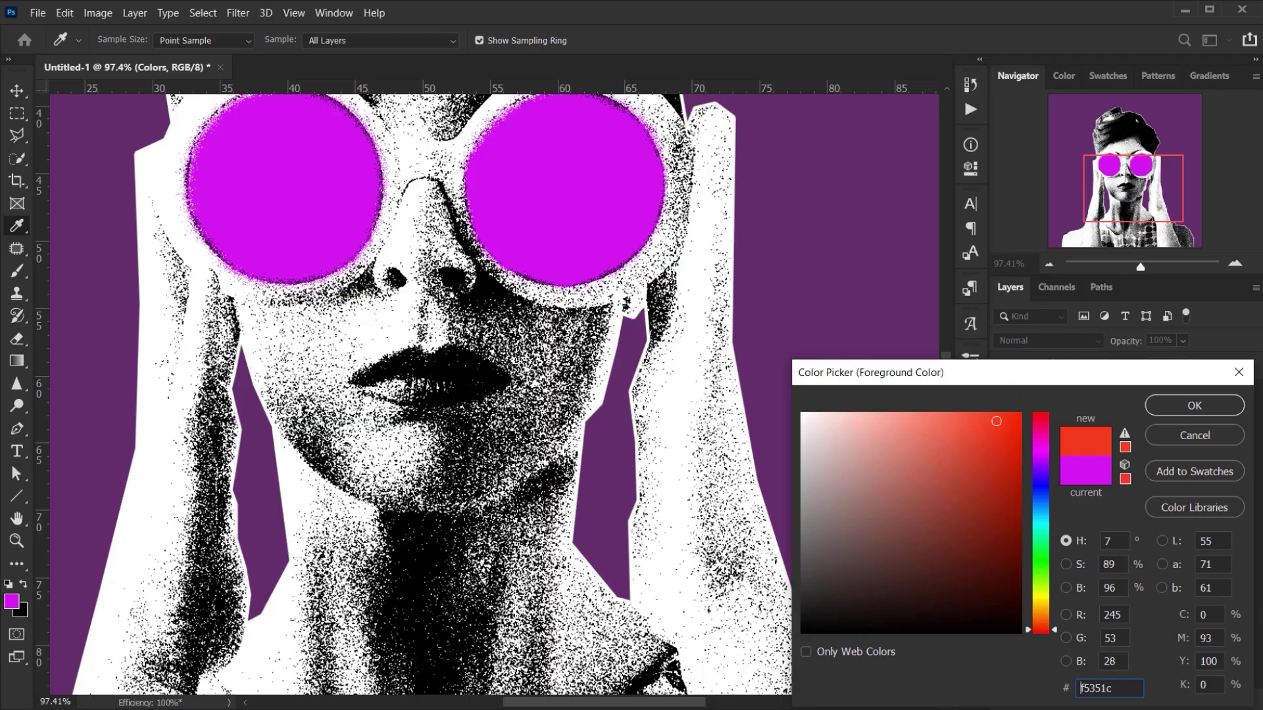
click(1194, 405)
Paint over the woman's lips with orange-red Dissolve brush strokes on the Colors layer
key(b)
scroll(455, 413, up, 3)
click(416, 372)
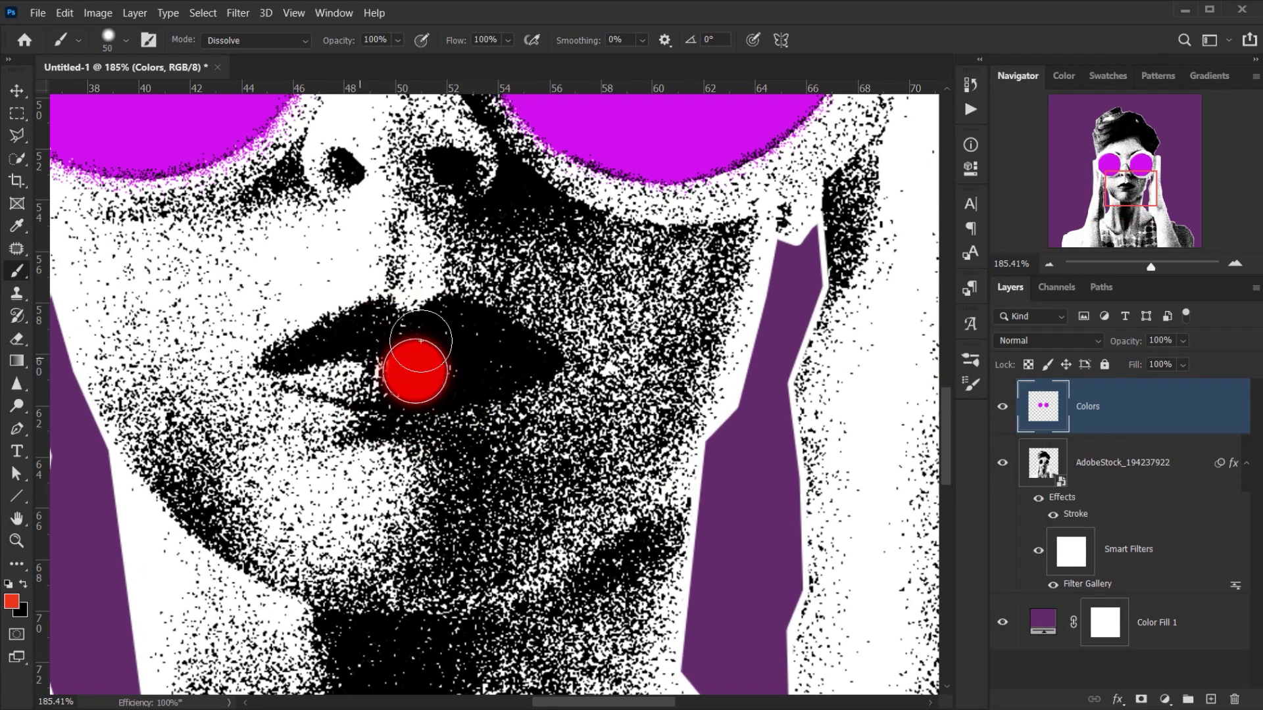
mouse_move(421, 341)
mouse_down()
mouse_move(524, 359)
mouse_move(376, 382)
mouse_move(319, 366)
mouse_up()
alt+right_click(318, 366)
drag(377, 321, 269, 358)
mouse_move(437, 322)
mouse_down()
mouse_move(502, 370)
mouse_move(425, 320)
mouse_move(342, 322)
mouse_up()
scroll(528, 390, down, 5)
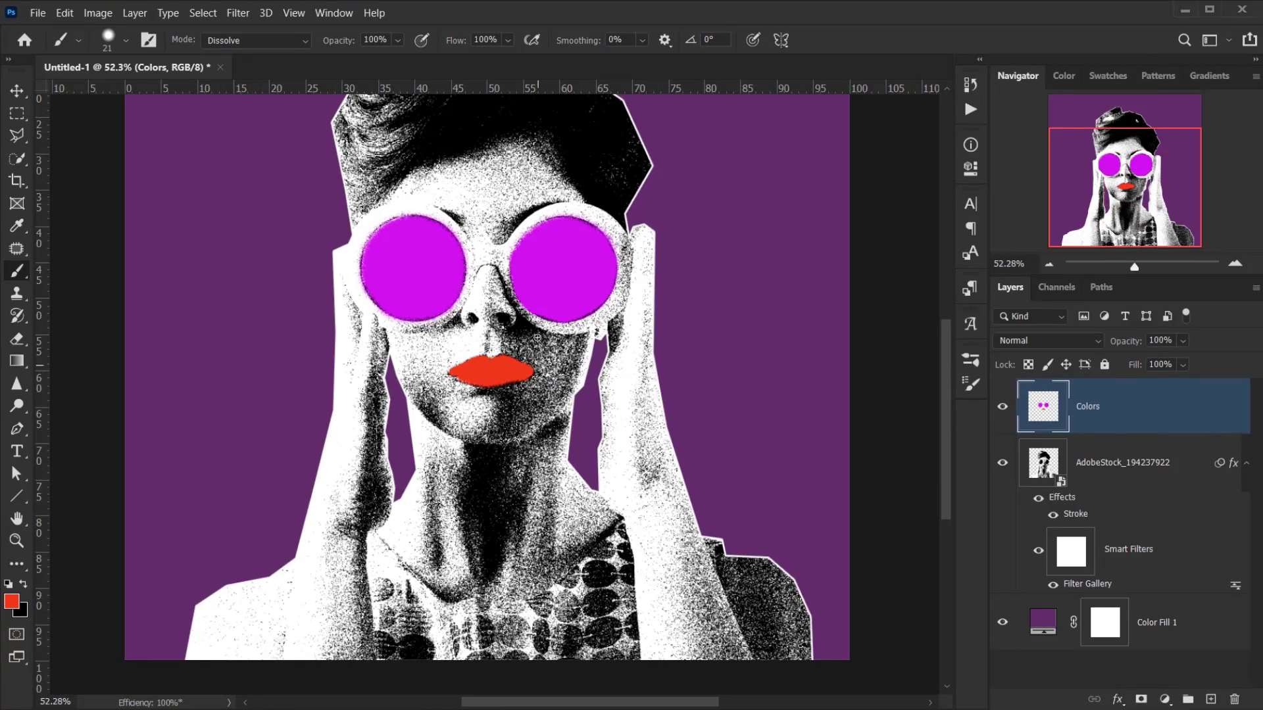
In the Colors layer's blending options, split the underlying layer's black Blend If slider to 0 / 120 so the dark grain shows through
scroll(970, 425, up, 3)
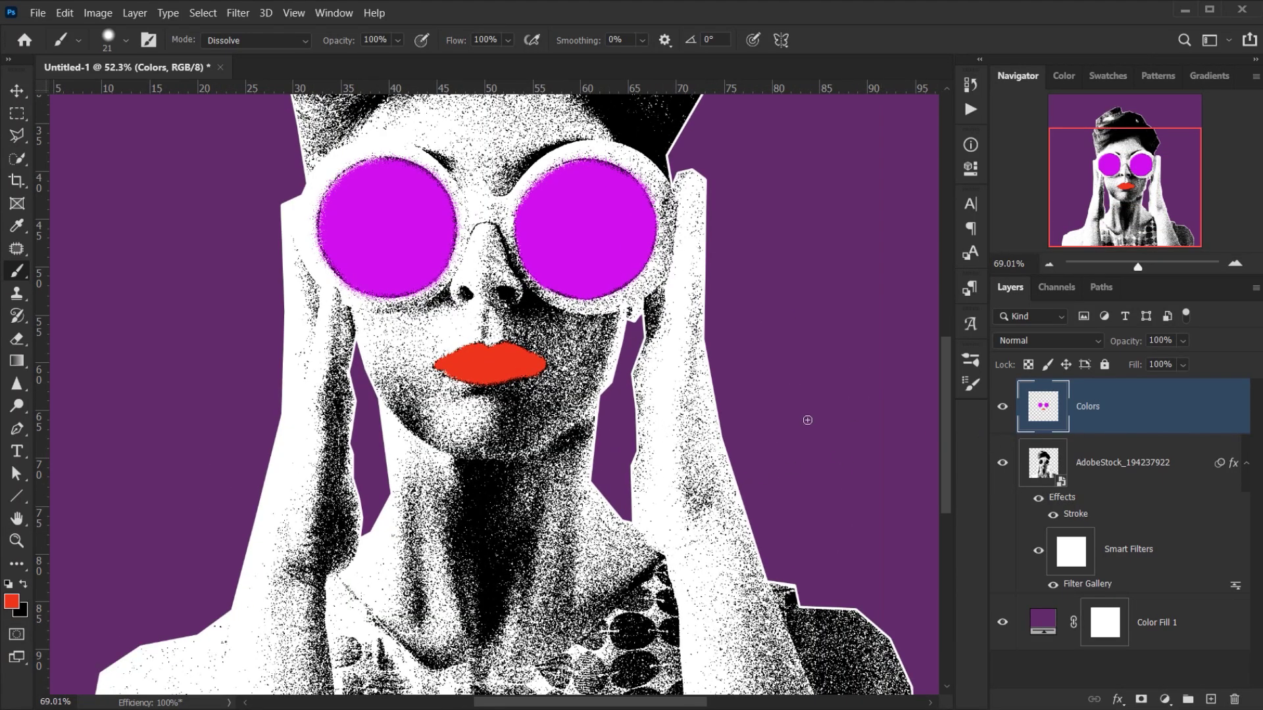
click(998, 408)
click(1000, 408)
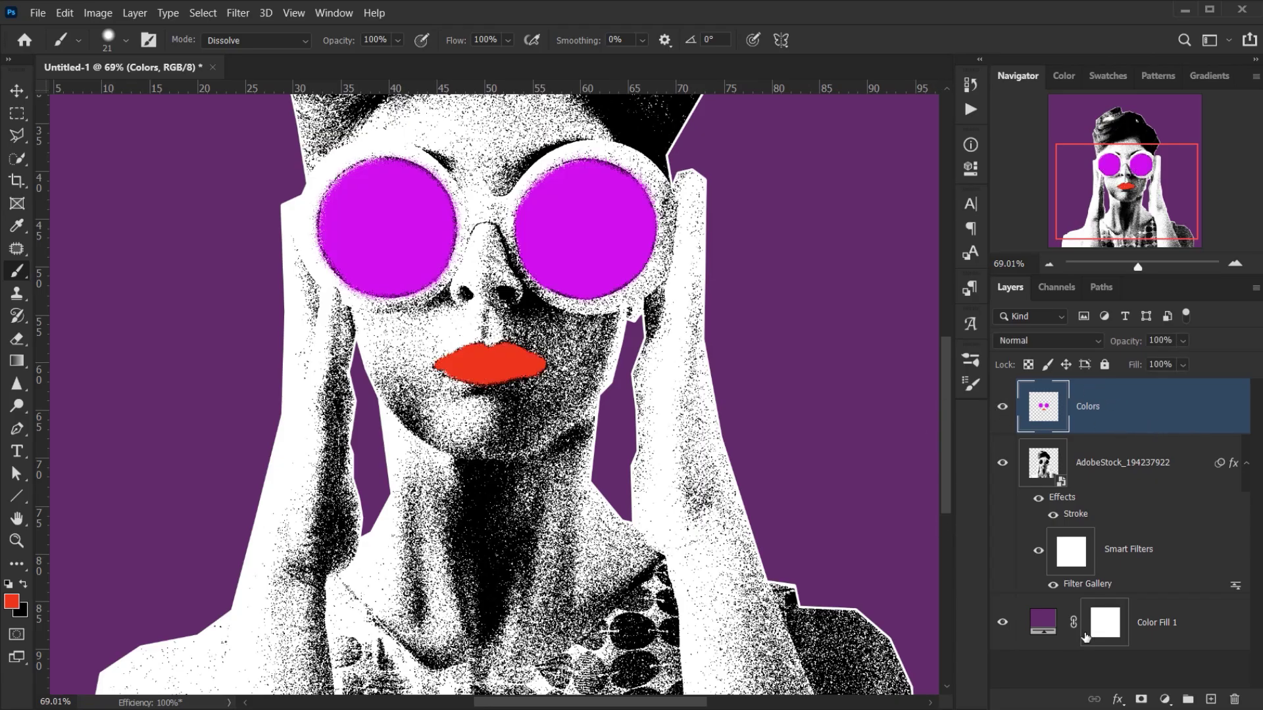
click(1119, 699)
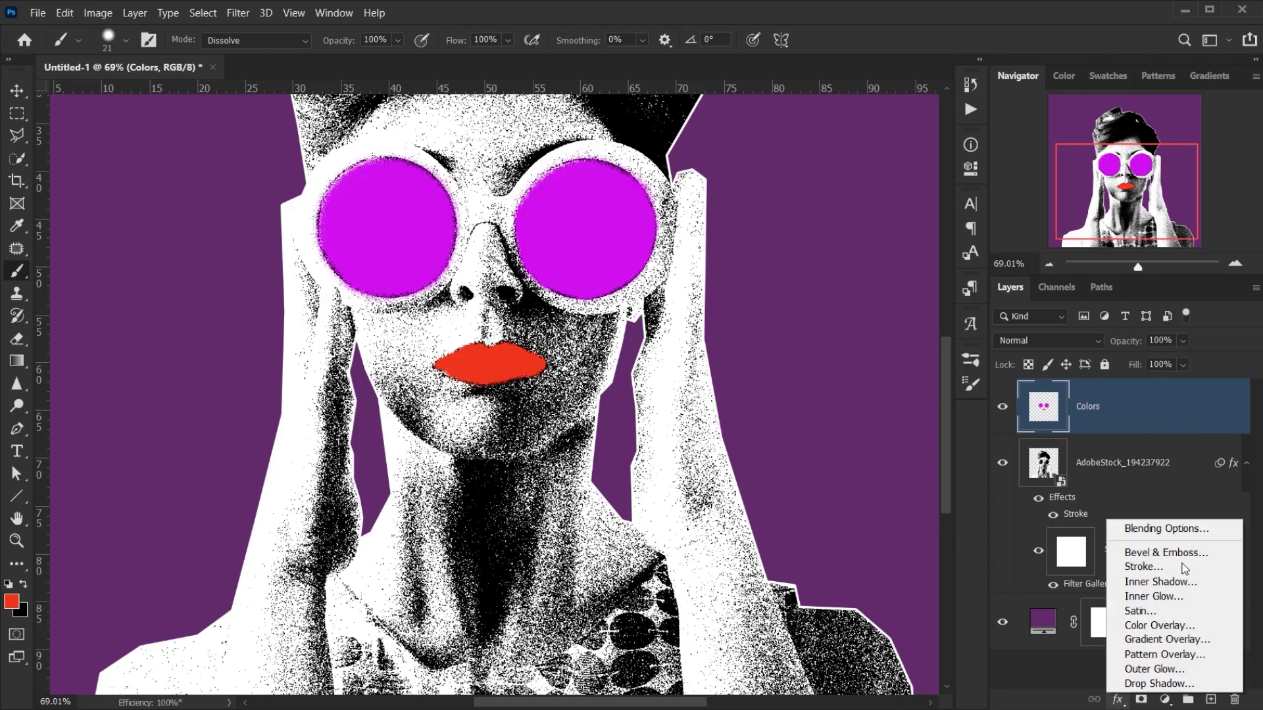
click(1179, 528)
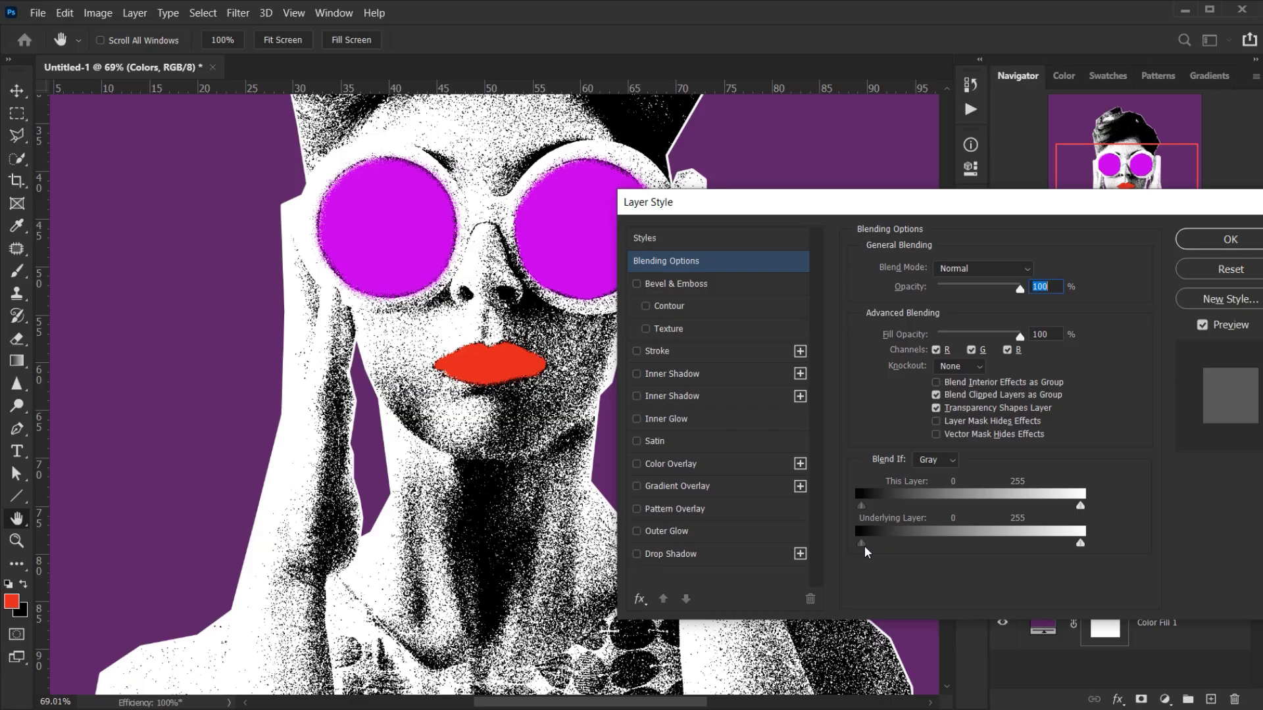
drag(863, 544, 960, 544)
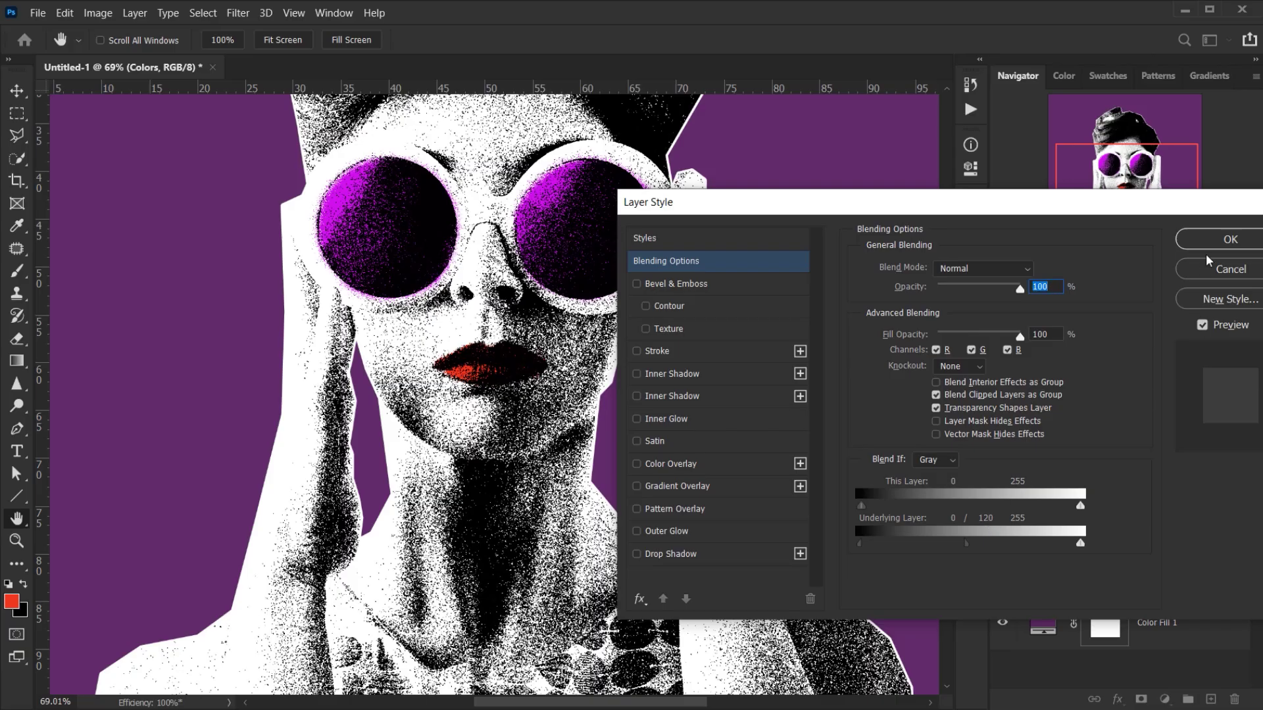
click(1231, 239)
scroll(579, 263, up, 3)
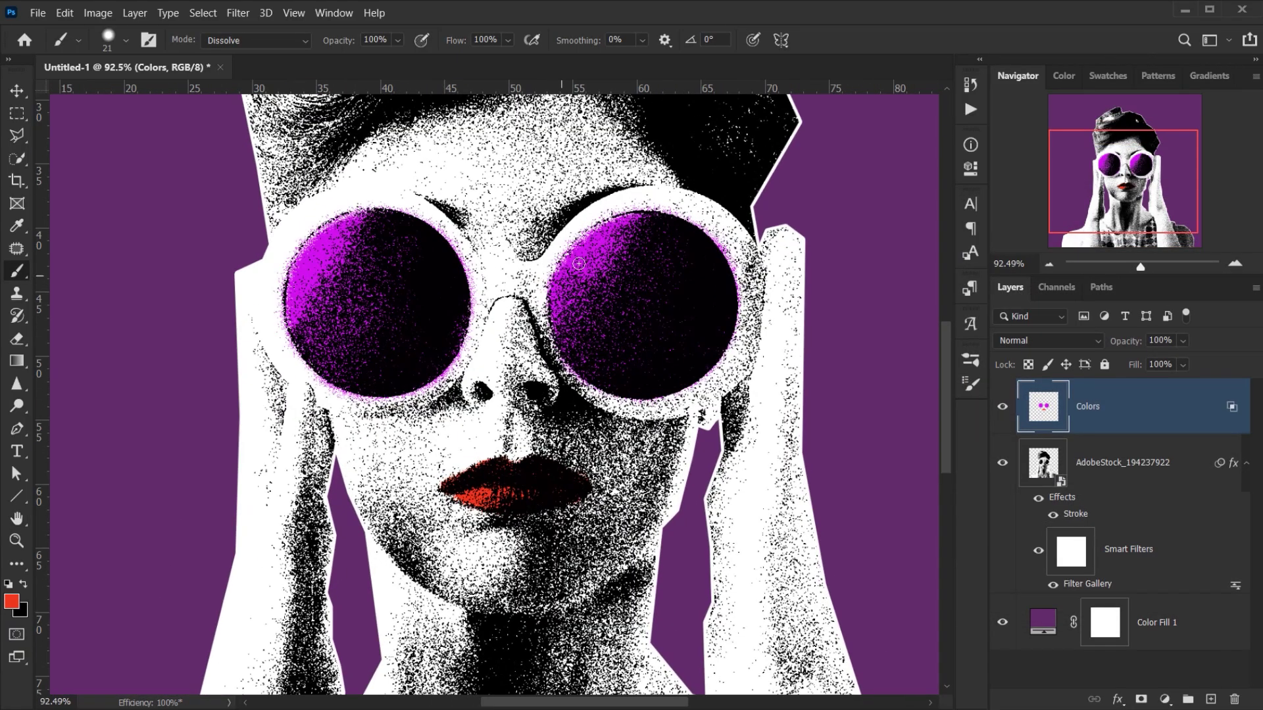
scroll(578, 263, down, 5)
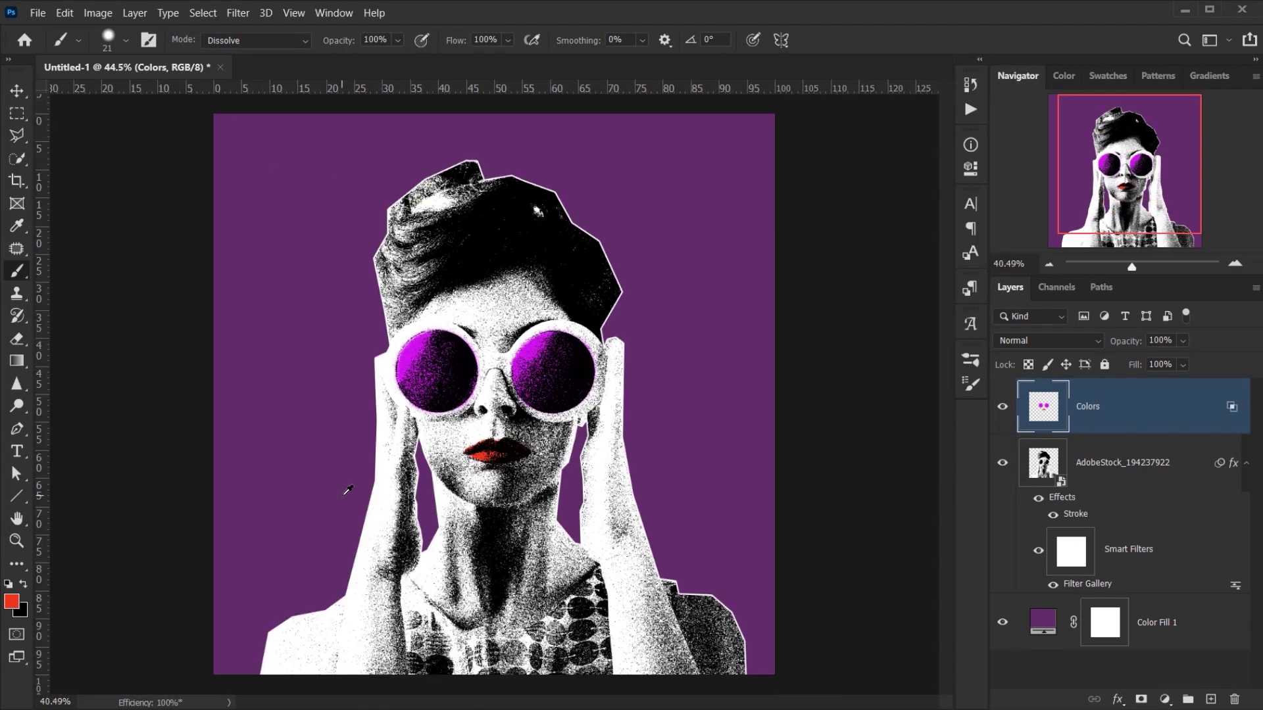
scroll(344, 493, down, 4)
scroll(523, 447, up, 8)
drag(529, 402, 503, 383)
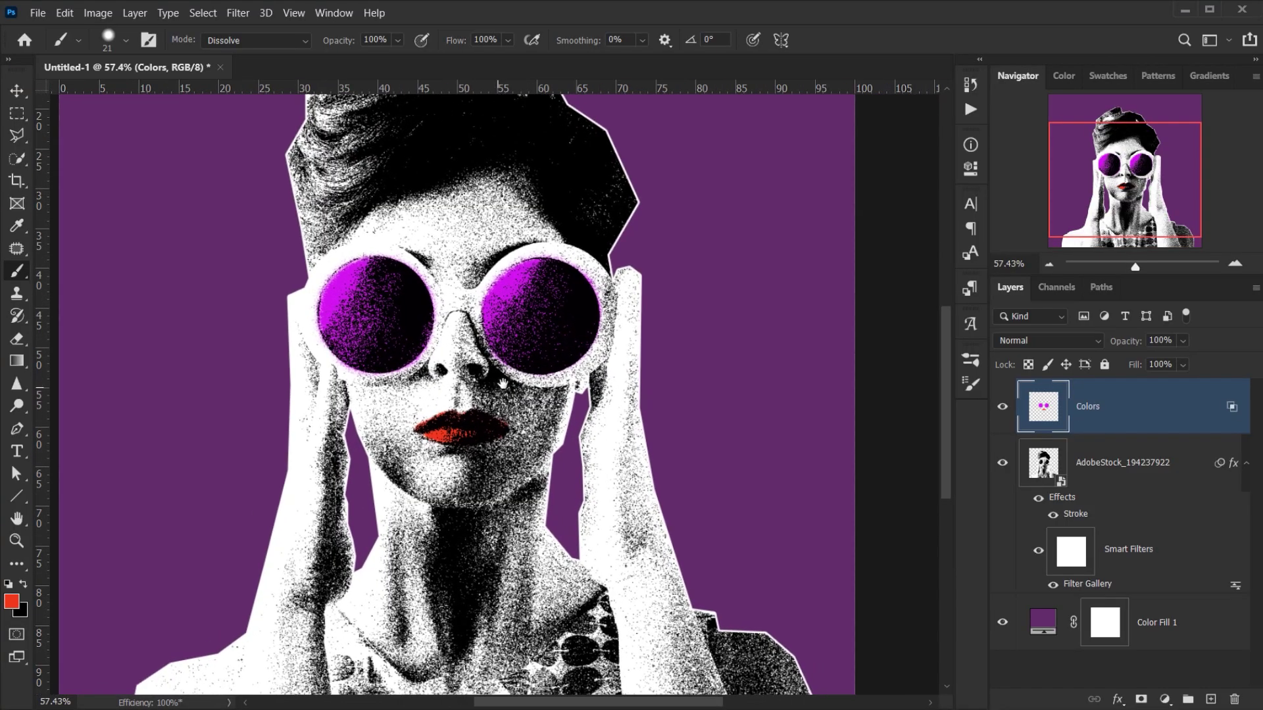
scroll(625, 357, down, 2)
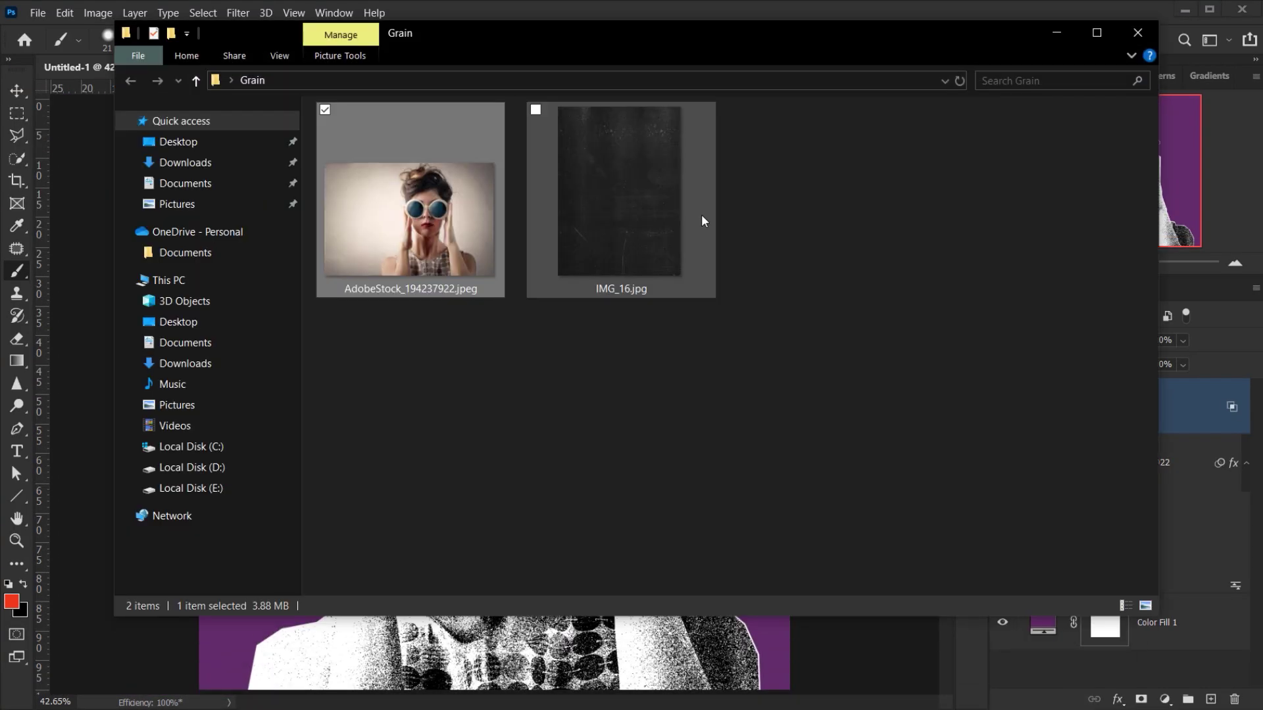
Place the dark scratched texture IMG_16 above the Colors layer and rotate it 90°
drag(702, 214, 623, 476)
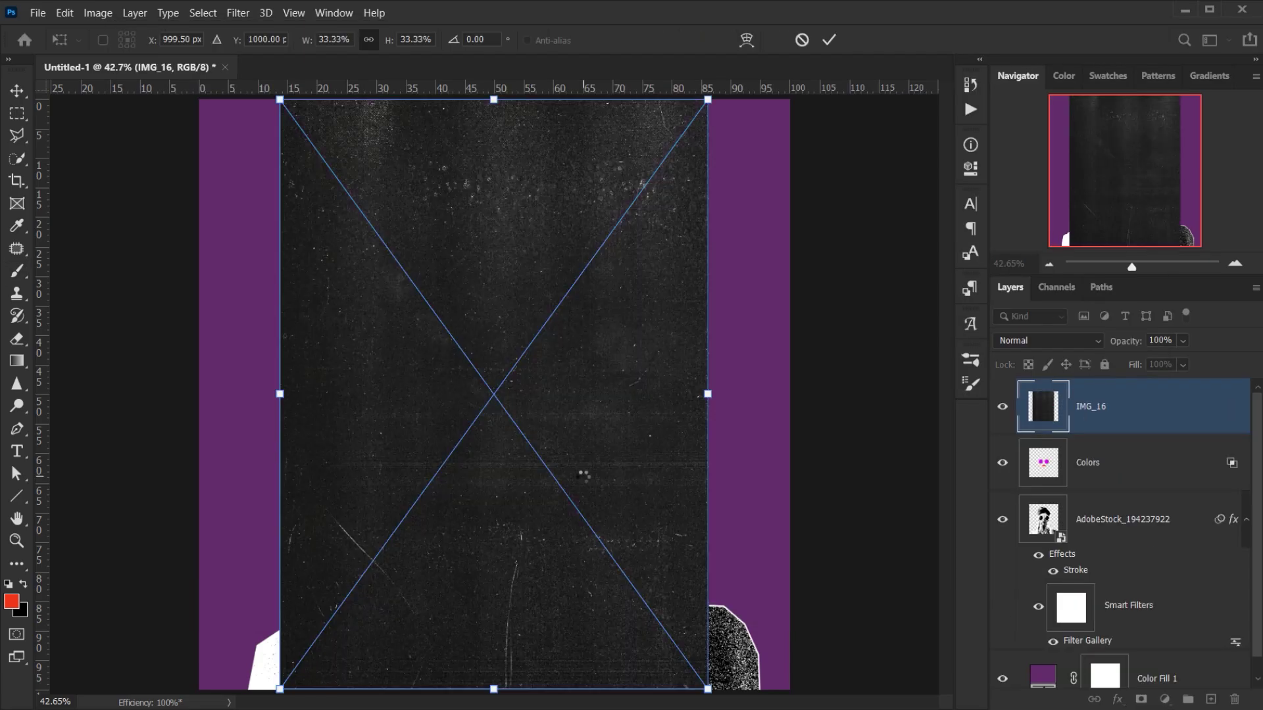
scroll(494, 395, down, 2)
drag(715, 152, 771, 574)
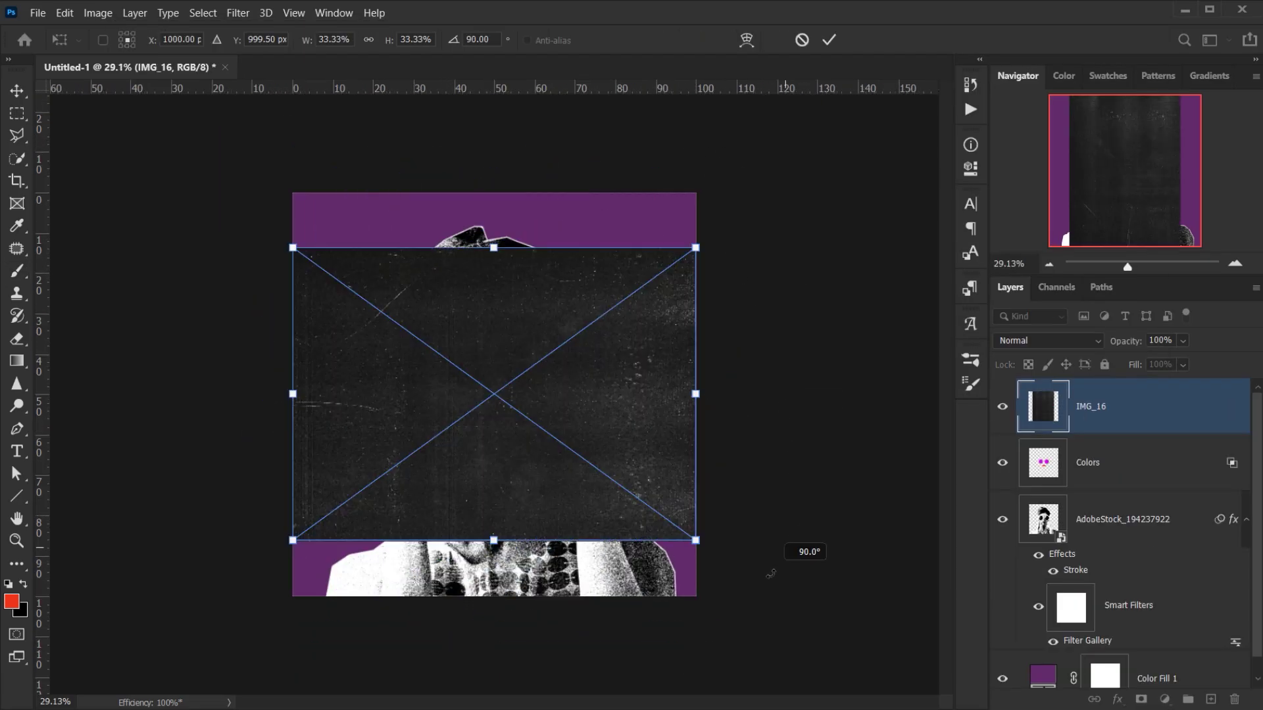
Scale the IMG_16 texture to 45.58% and move it up over the canvas
drag(496, 247, 494, 199)
drag(494, 540, 494, 601)
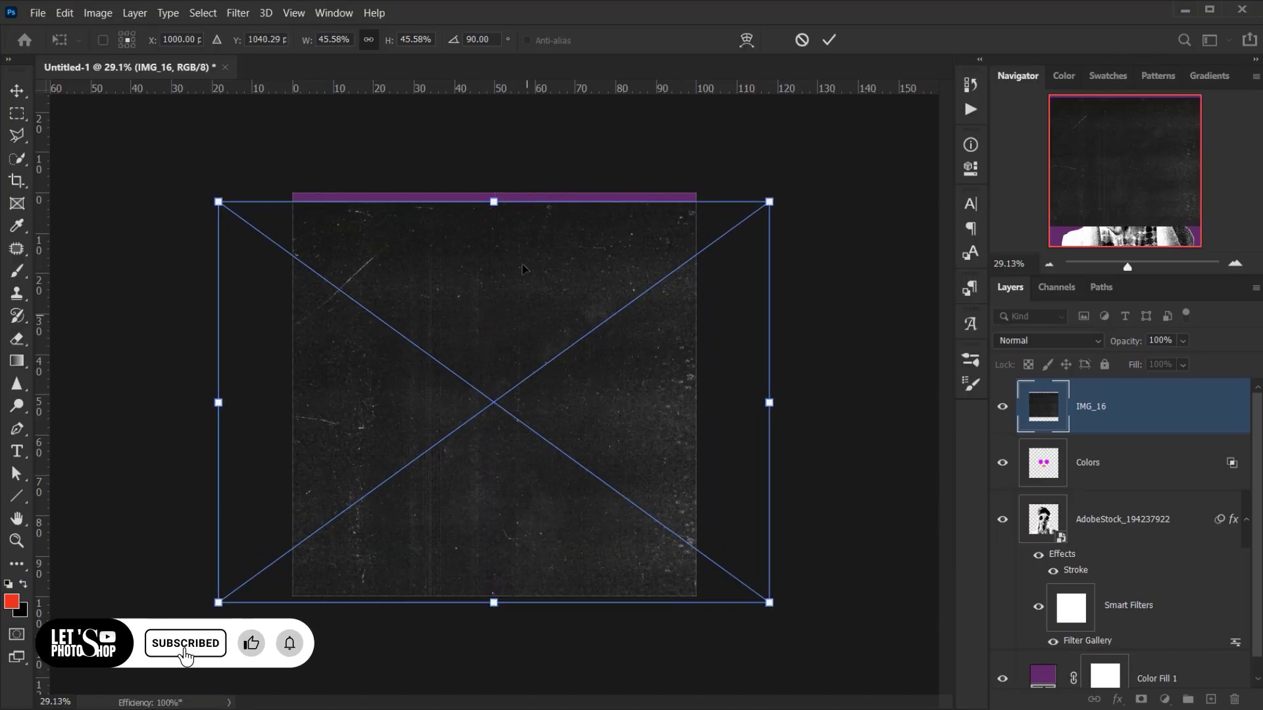
drag(504, 301, 504, 296)
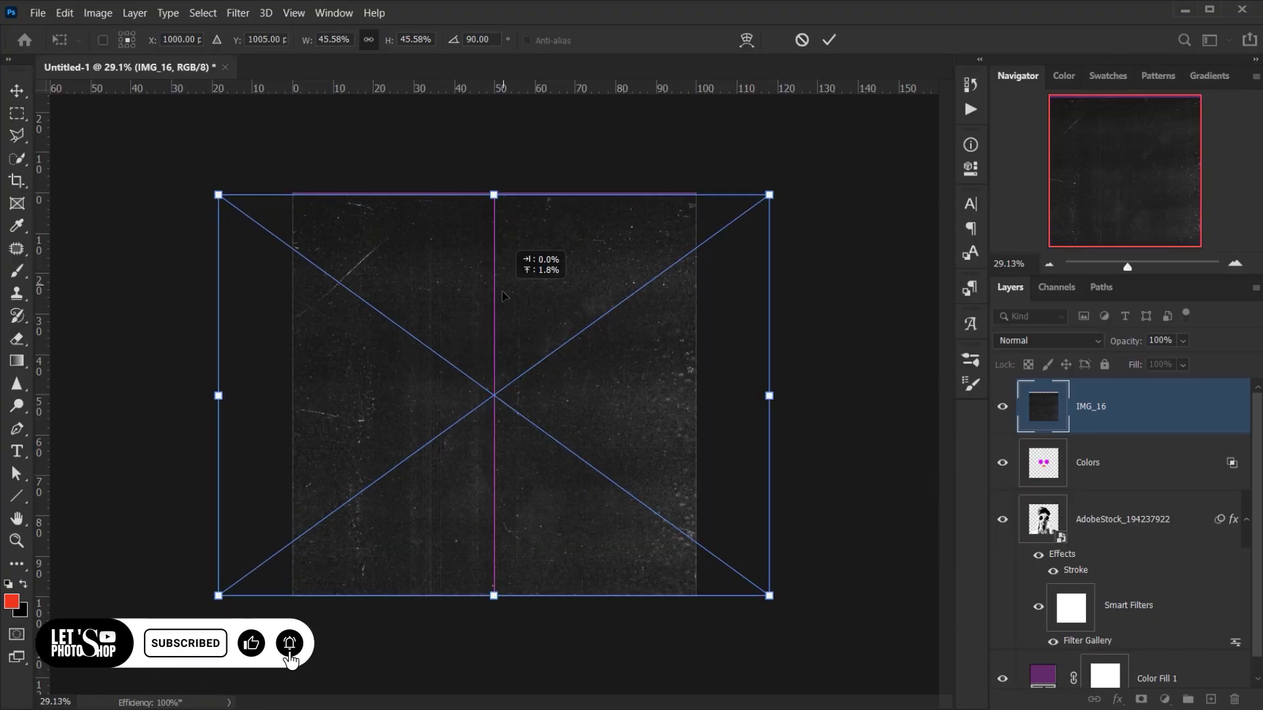
click(828, 40)
Set the IMG_16 texture layer's blending mode to Screen
scroll(568, 327, up, 3)
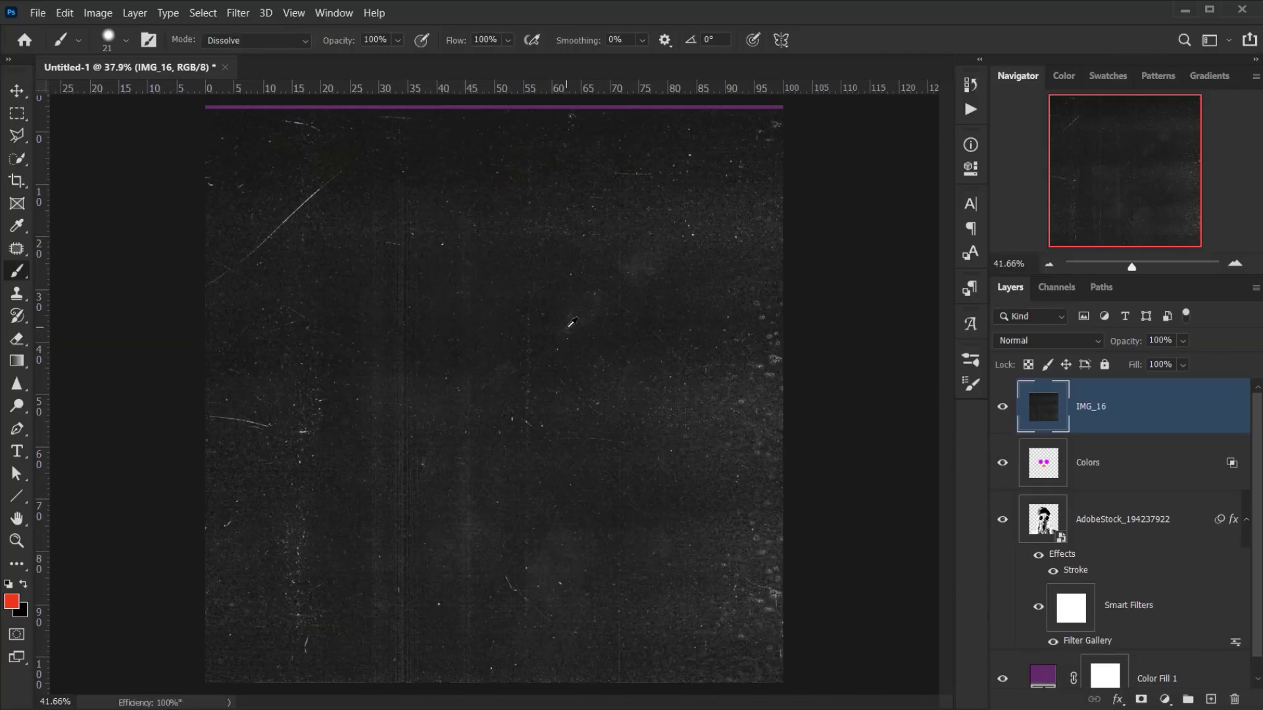
click(1079, 339)
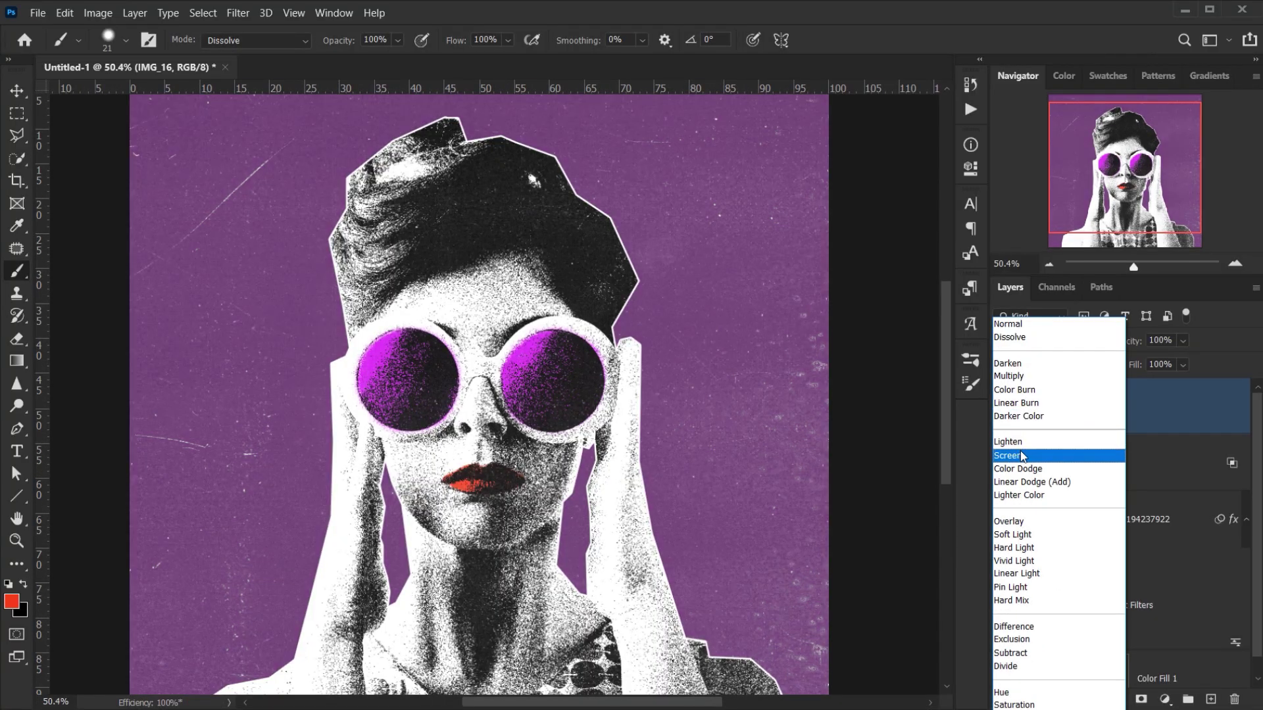
click(1020, 454)
drag(527, 332, 502, 454)
scroll(479, 415, down, 3)
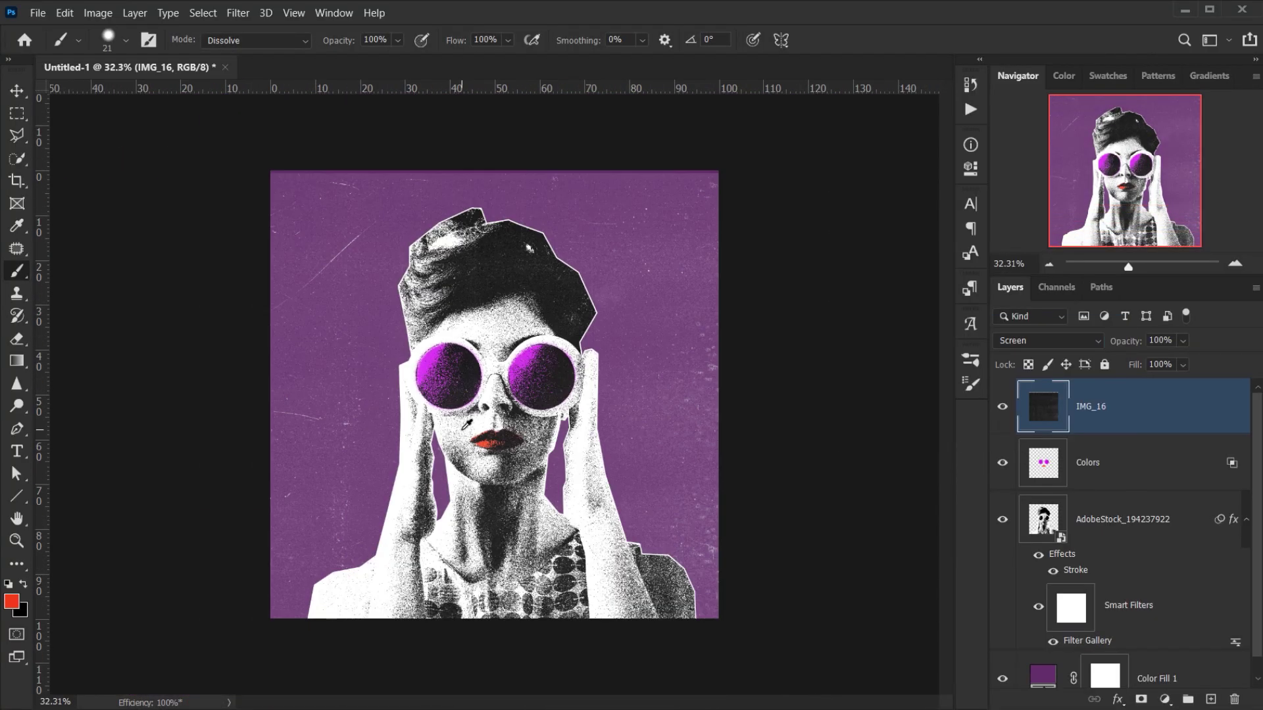
Move the IMG_16 texture slightly up to cover the canvas's upper edge
key(v)
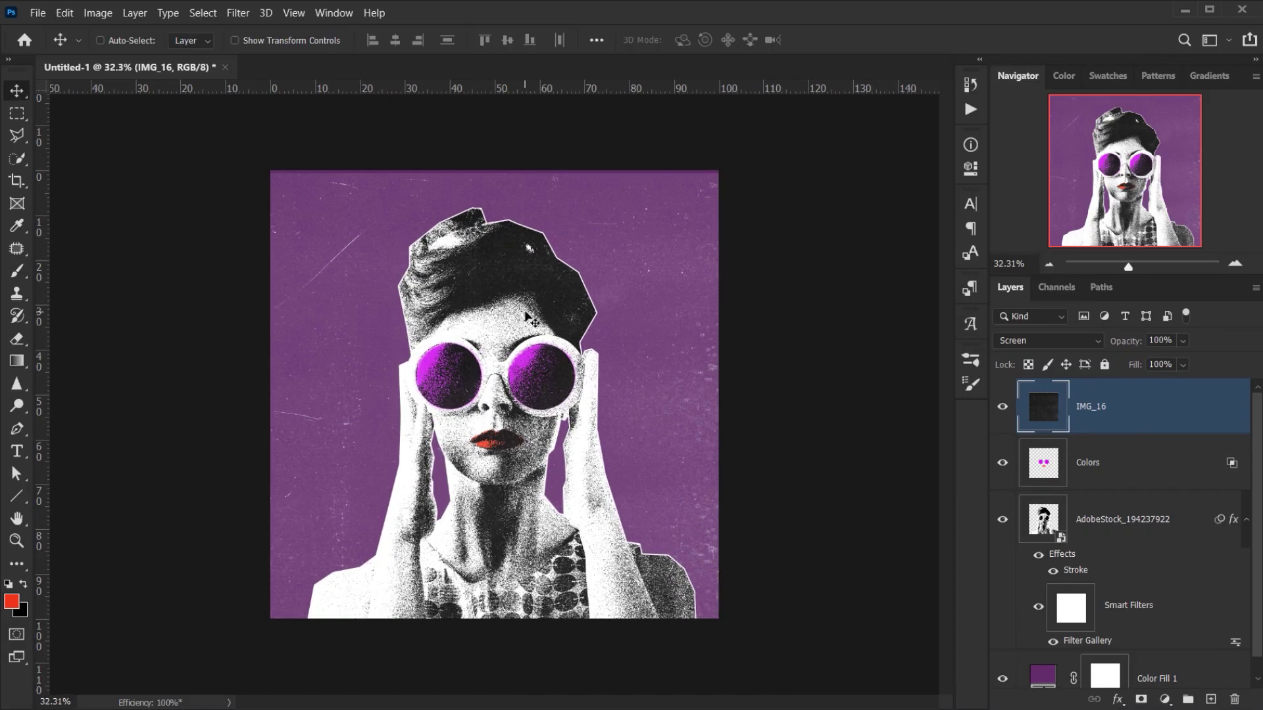
drag(529, 318, 528, 313)
scroll(506, 460, up, 2)
scroll(577, 426, down, 2)
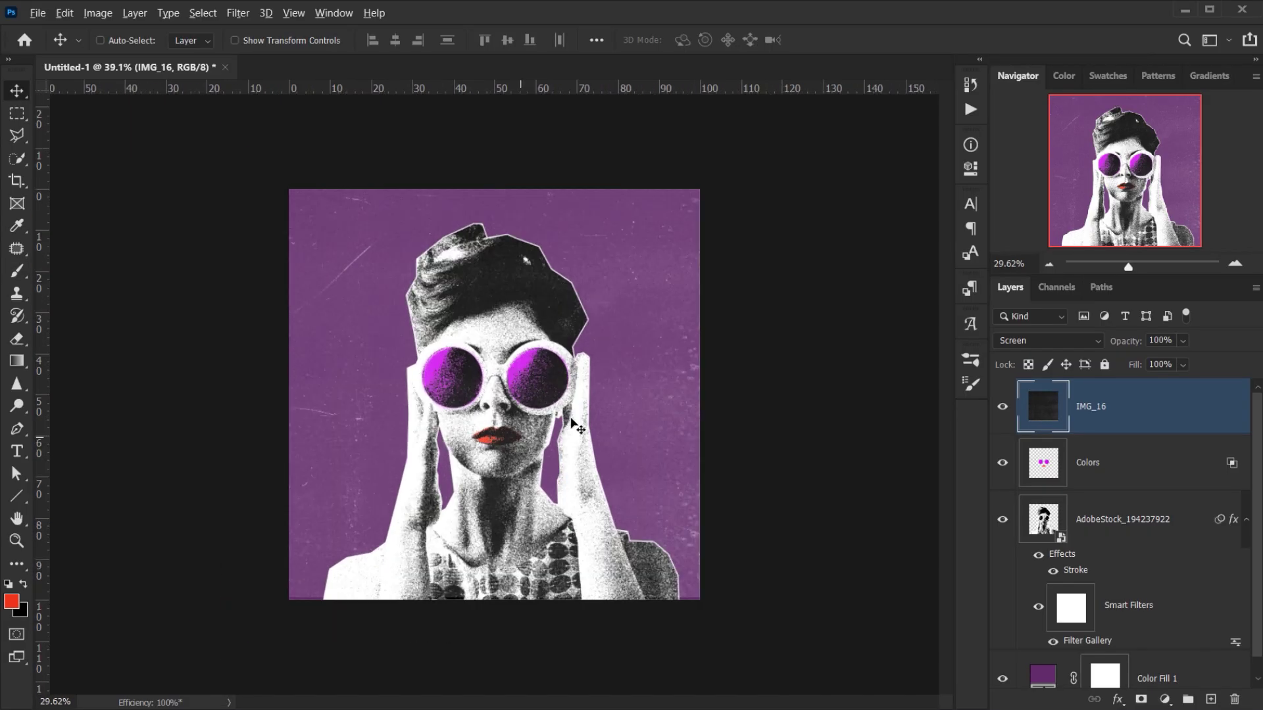
scroll(605, 419, up, 2)
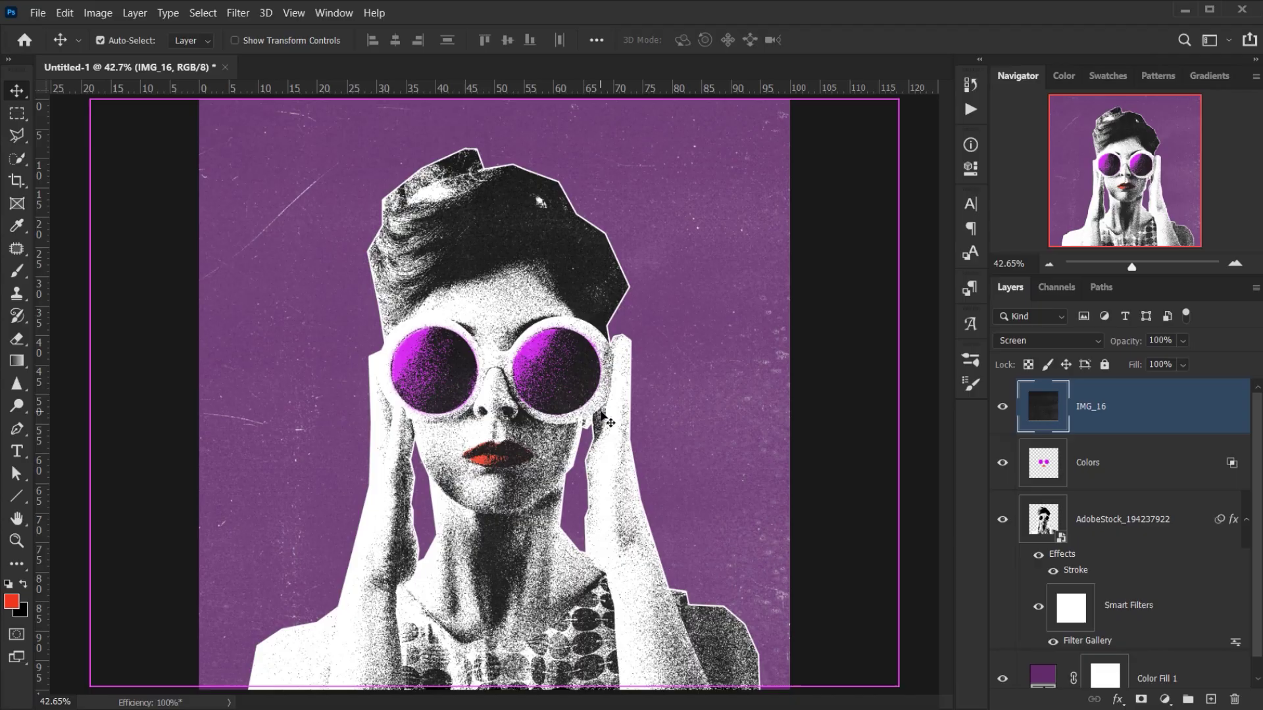
Enlarge the IMG_16 texture to 100.60% so it covers the whole canvas
key(ctrl)
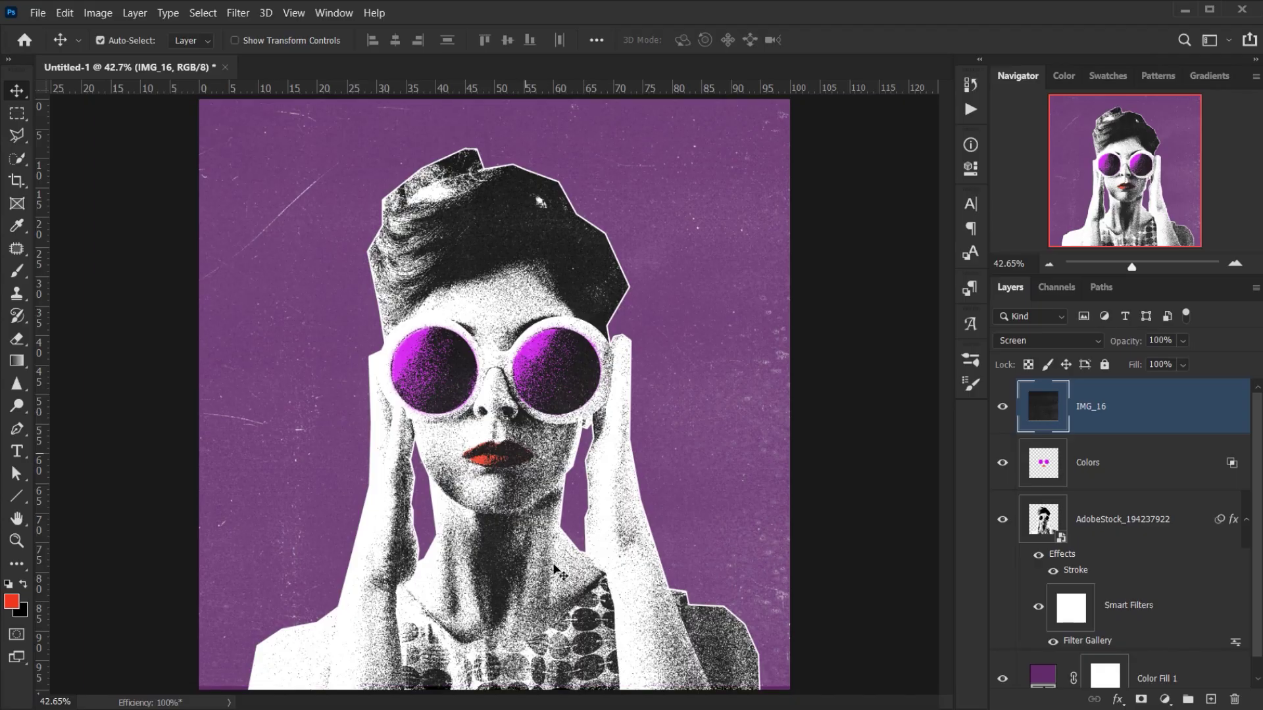
key(ctrl+t)
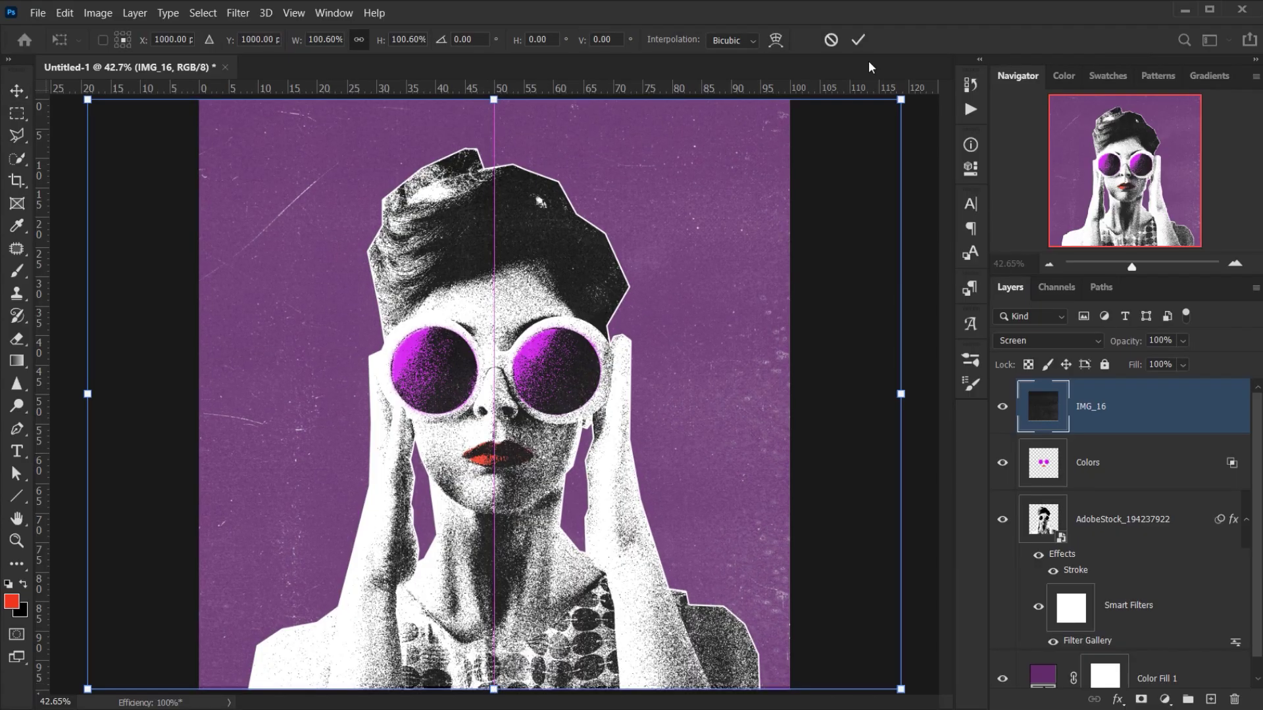
click(861, 39)
key(ctrl+minus)
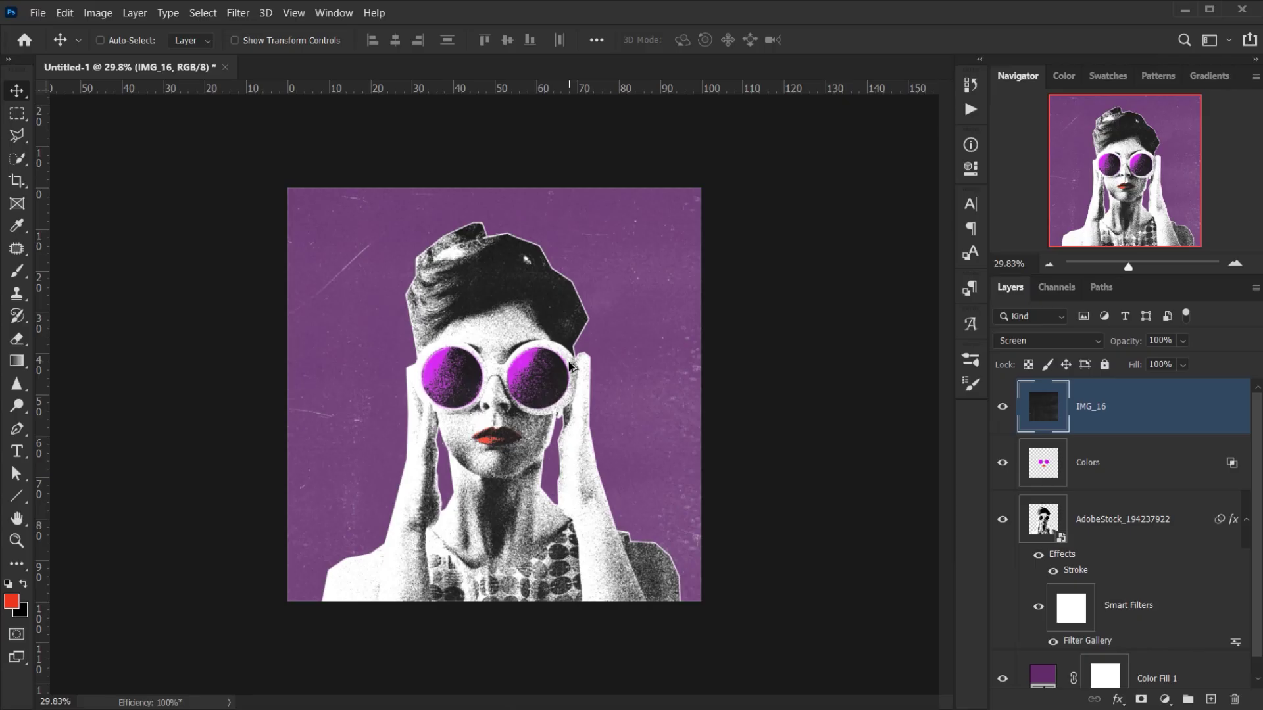
scroll(569, 365, up, 2)
scroll(642, 428, down, 1)
Change the Color Fill 1 background colour to the dark blue 113e5b
scroll(1182, 544, down, 1)
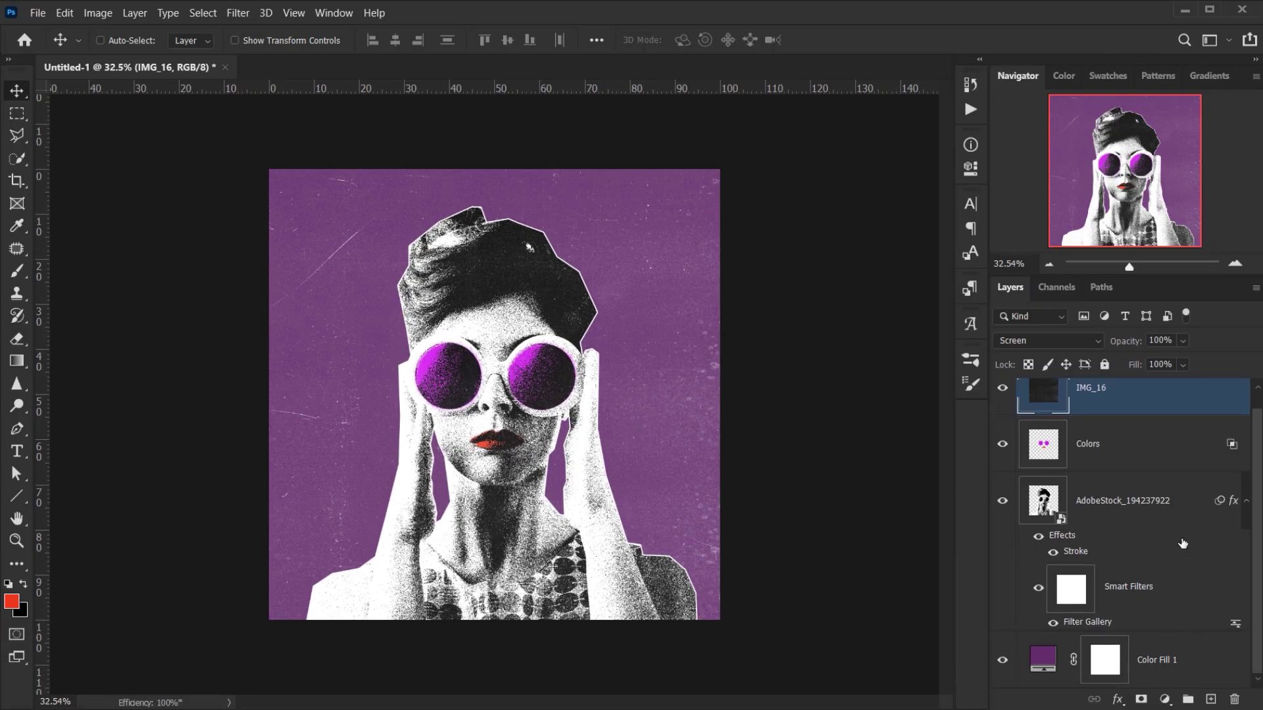
double_click(1059, 670)
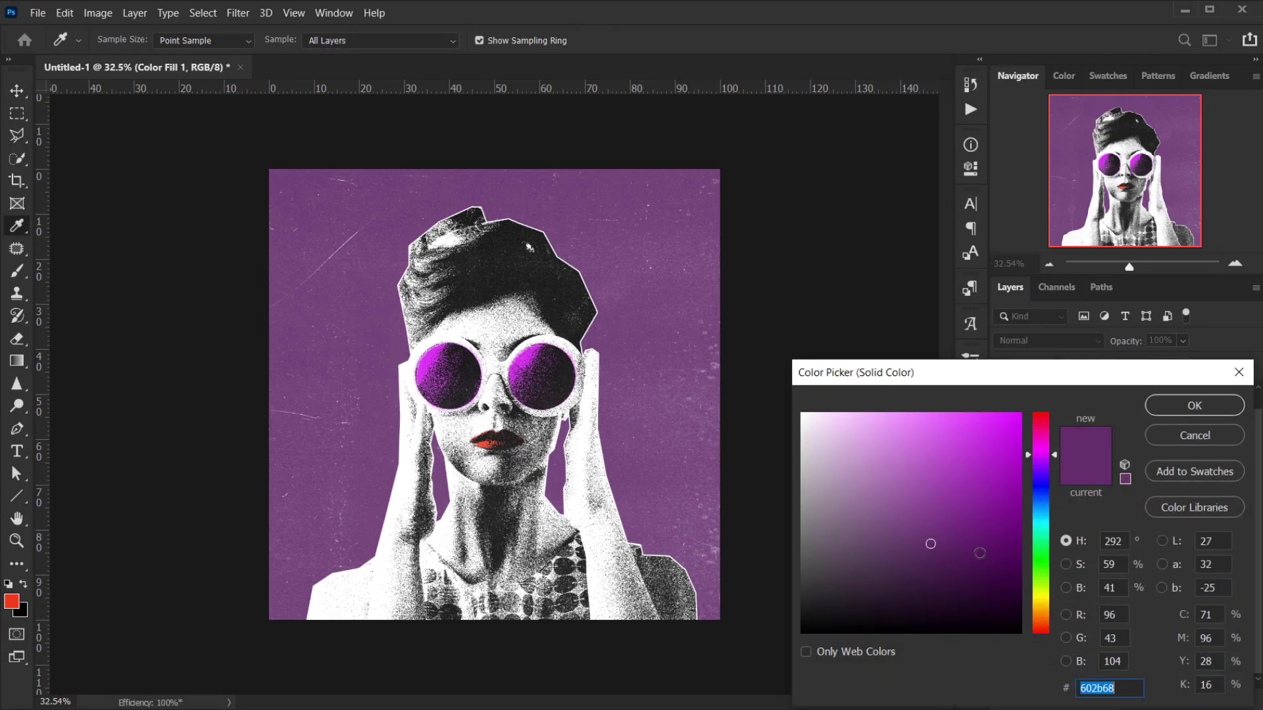
text(591563)
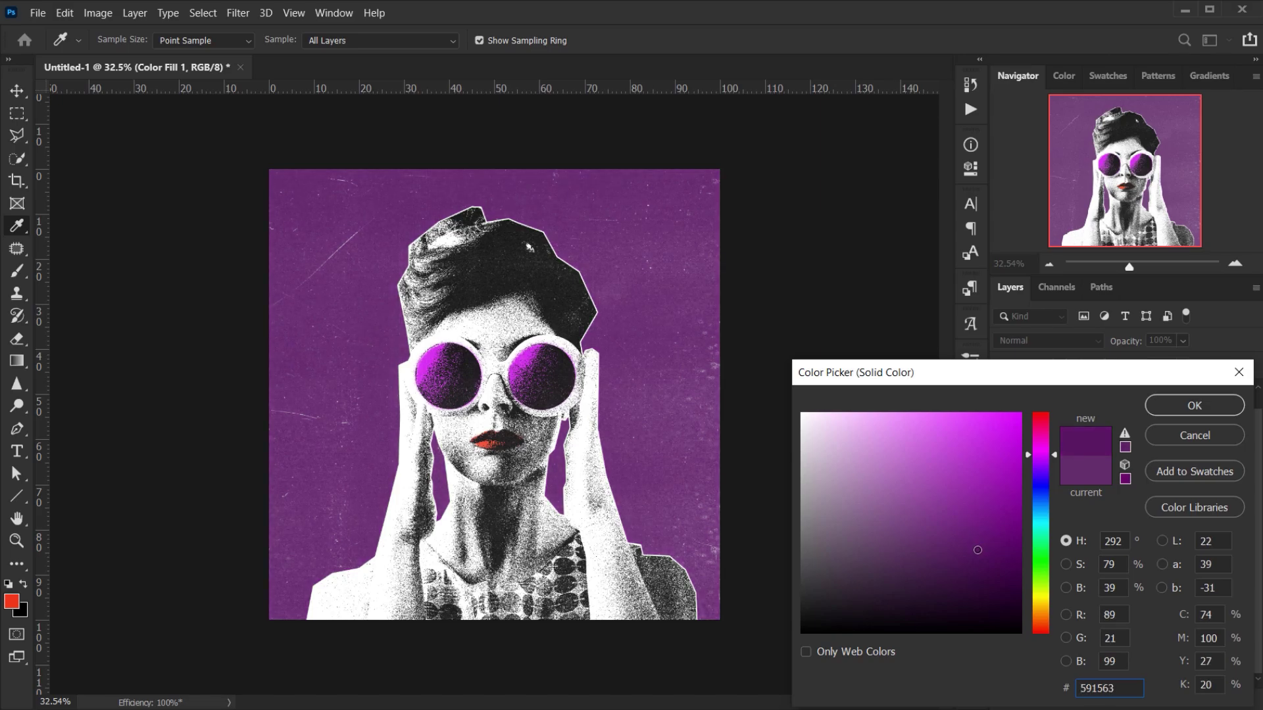
text(51115b)
click(1045, 510)
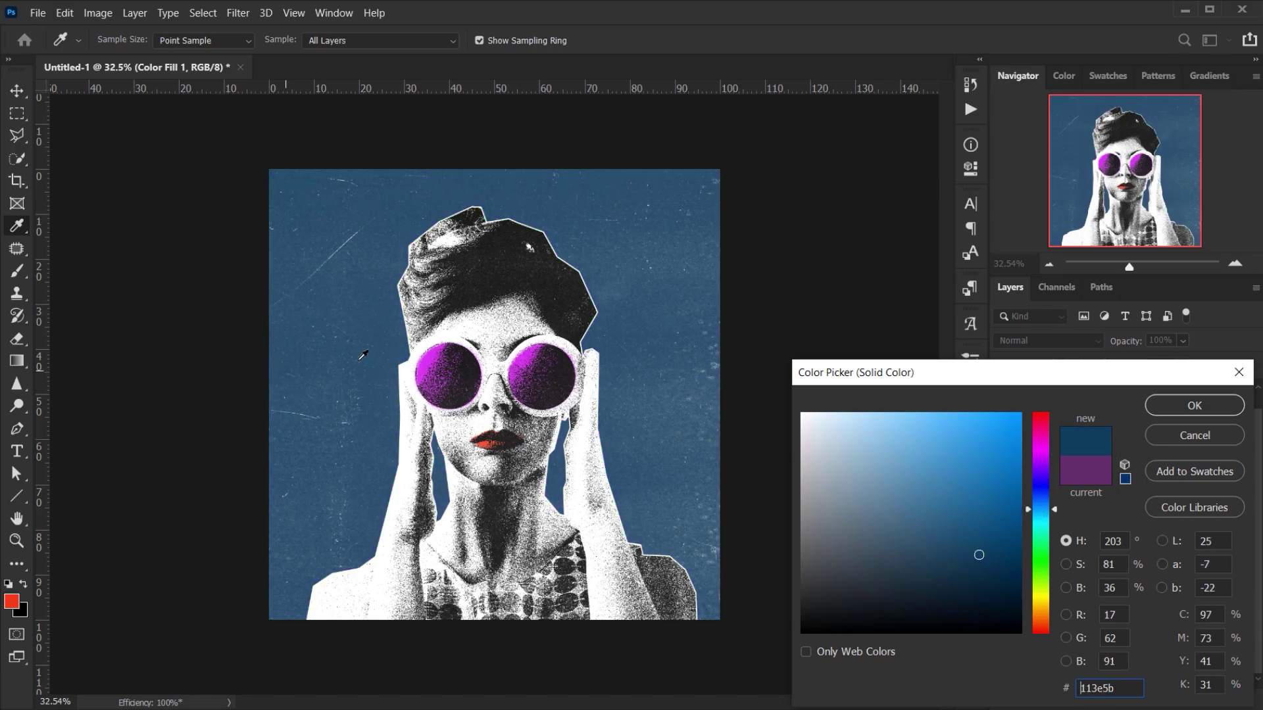
click(1193, 406)
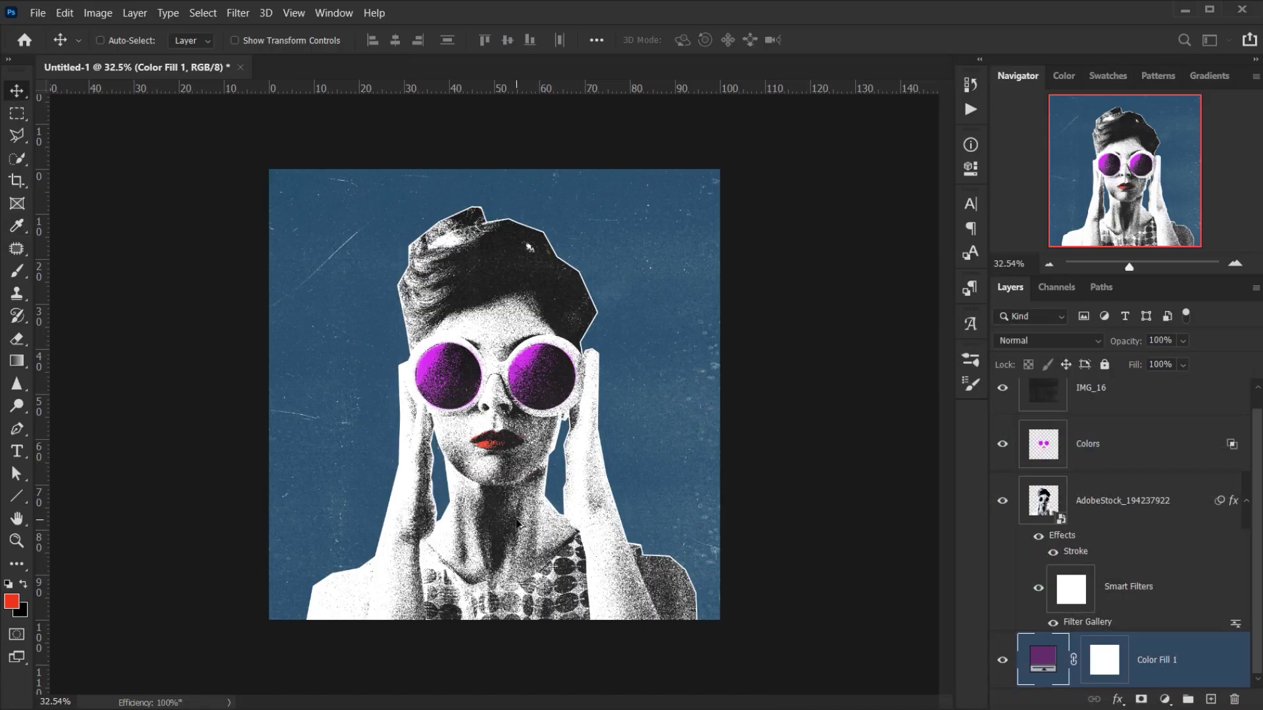
Select the IMG_16 texture layer
key(ctrl+0)
scroll(520, 522, down, 2)
alt+scroll(520, 523, down, 2)
scroll(1118, 527, up, 1)
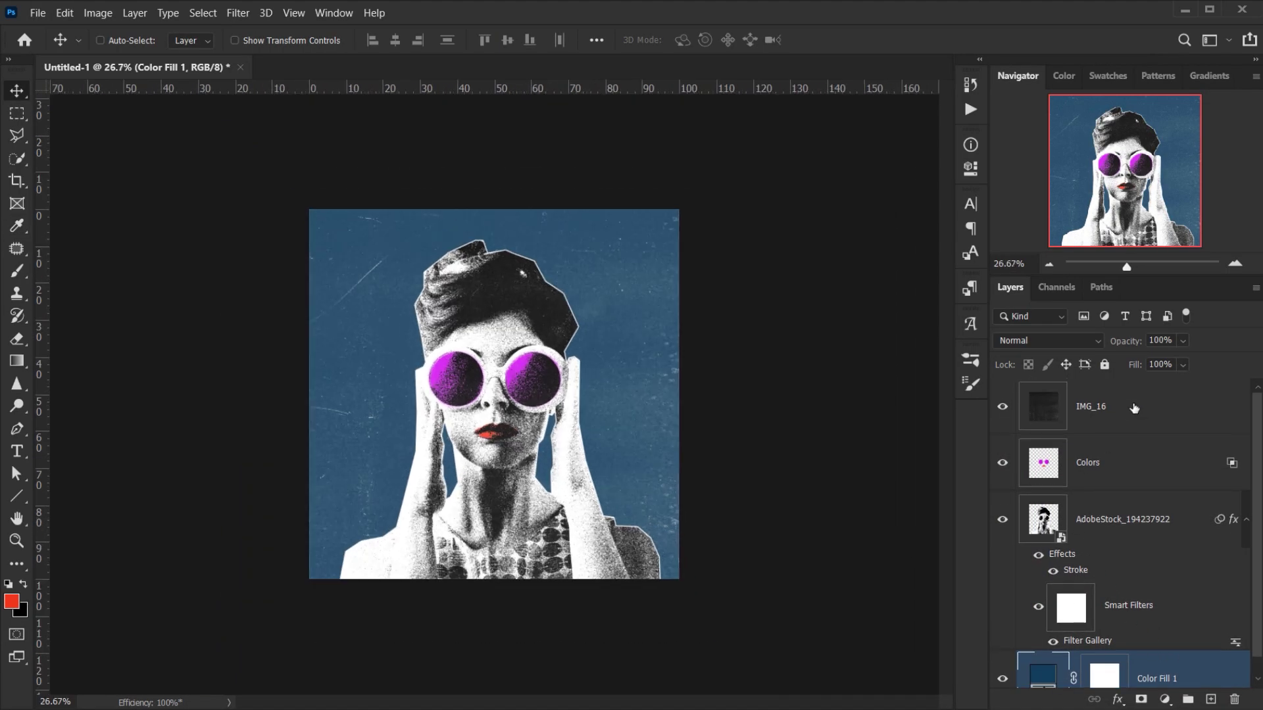
click(1119, 407)
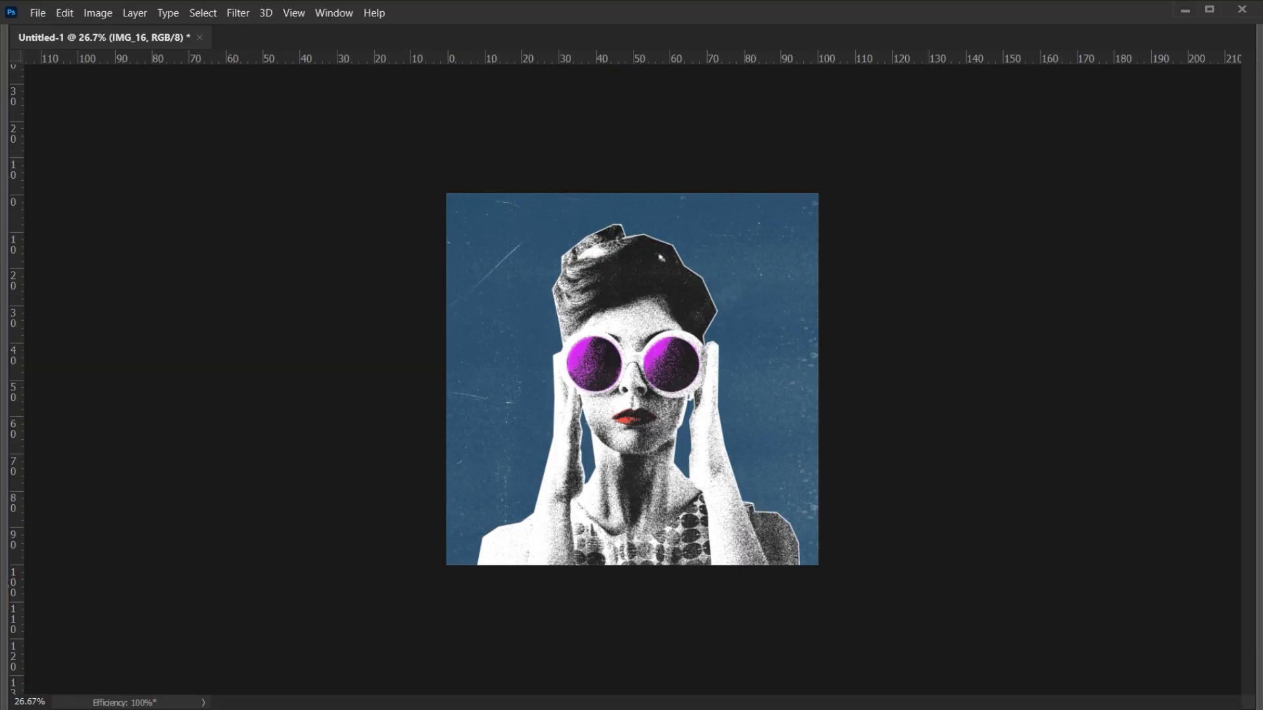